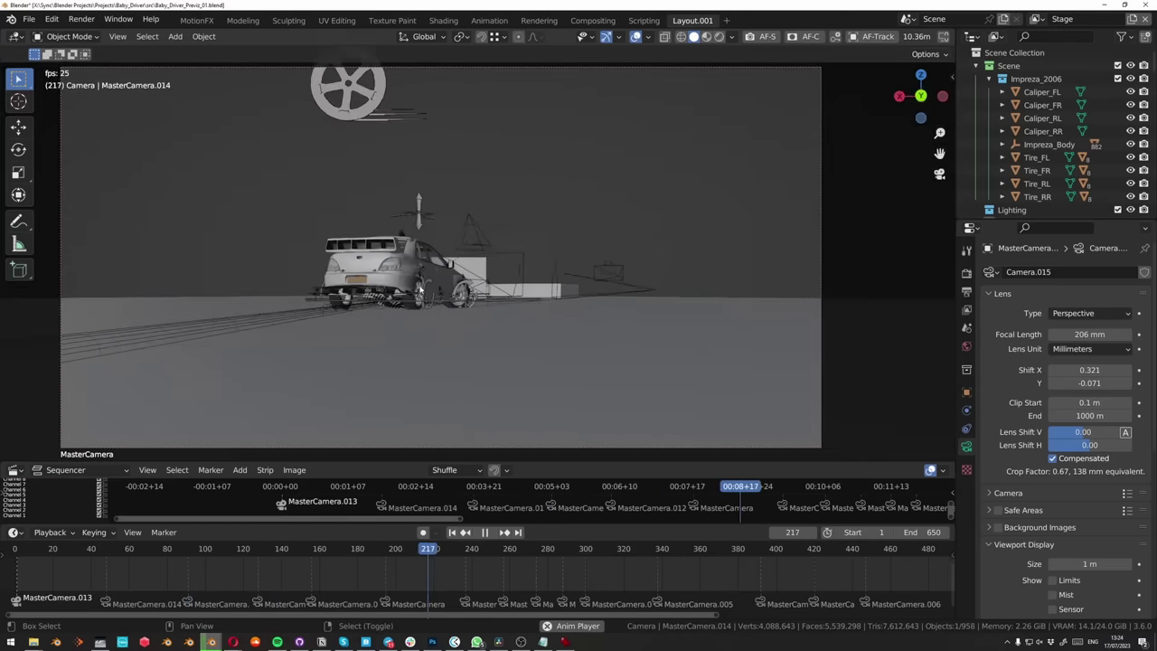
Step: Play the car animation onward from frame 217 while viewing the whole scene from a free overhead viewpoint
{"action": "key", "text": "space"}
{"action": "middle_click_drag", "start_coordinate": [437, 291], "coordinate": [447, 350]}
{"action": "scroll", "coordinate": [448, 308], "scroll_direction": "down", "scroll_amount": 5}
{"action": "key", "text": "space"}
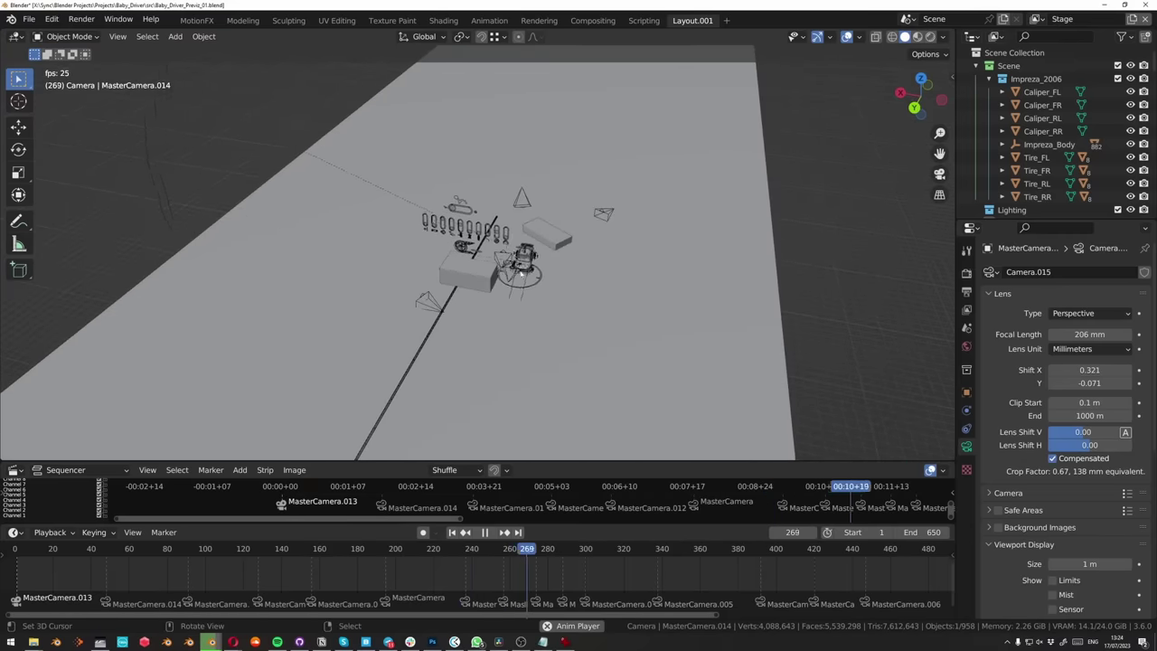
{"action": "scroll", "coordinate": [522, 271], "scroll_direction": "up", "scroll_amount": 9}
{"action": "scroll", "coordinate": [491, 262], "scroll_direction": "down", "scroll_amount": 3}
{"action": "mouse_move", "coordinate": [470, 358]}
{"action": "middle_mouse_down"}
{"action": "mouse_move", "coordinate": [480, 318]}
{"action": "mouse_move", "coordinate": [512, 288]}
{"action": "mouse_move", "coordinate": [466, 335]}
{"action": "middle_mouse_up"}
{"action": "scroll", "coordinate": [480, 318], "scroll_direction": "down", "scroll_amount": 7}
{"action": "key", "text": "space"}
{"action": "scroll", "coordinate": [511, 287], "scroll_direction": "down", "scroll_amount": 3}
{"action": "middle_click_drag", "start_coordinate": [466, 335], "coordinate": [536, 260], "text": "shift"}
{"action": "key", "text": "space"}
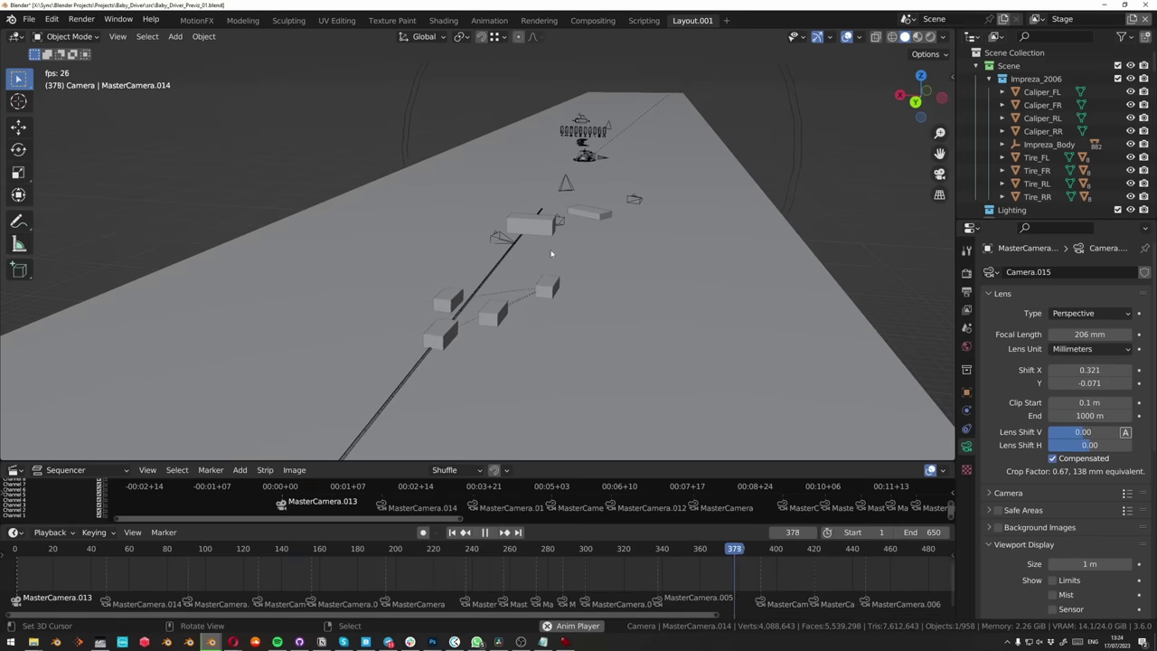
Step: Return to the camera view and replay the later shots from about frame 242 to frame 537
{"action": "key", "text": "KP_0"}
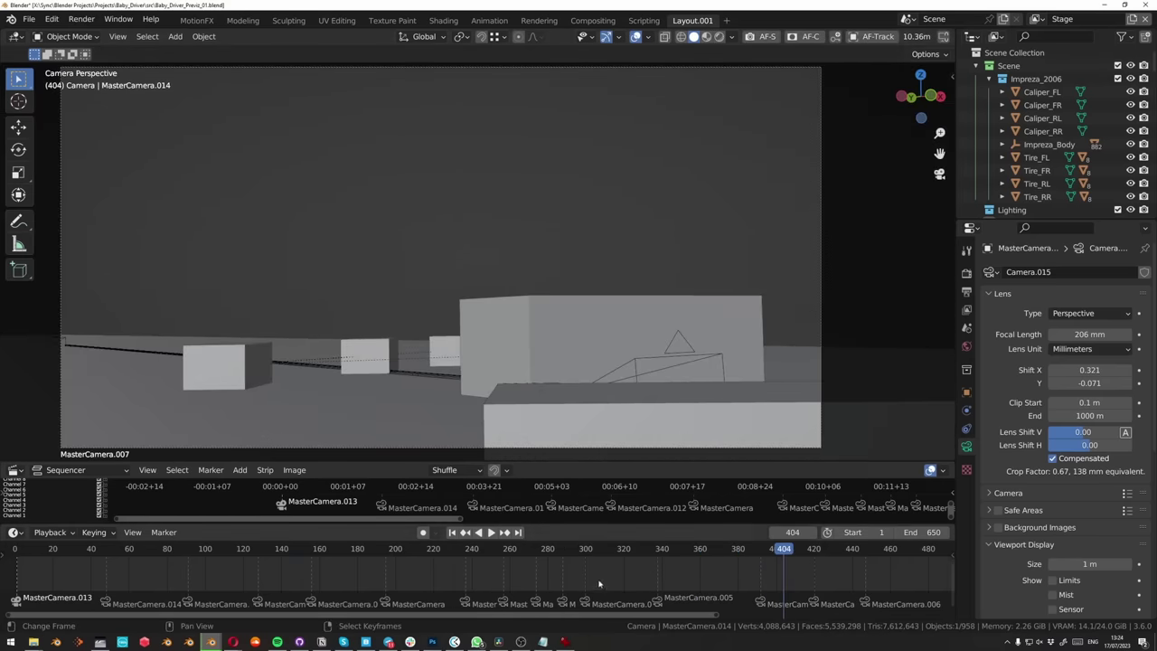
{"action": "left_click_drag", "start_coordinate": [501, 579], "coordinate": [476, 574]}
{"action": "key", "text": "space"}
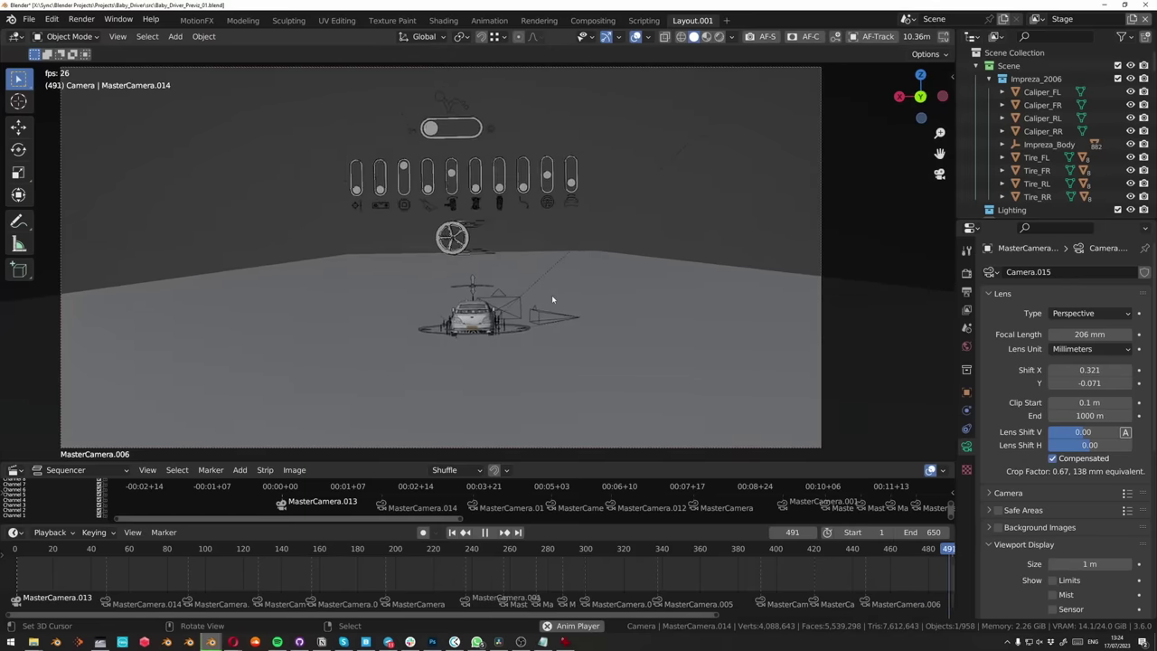
{"action": "key", "text": "space"}
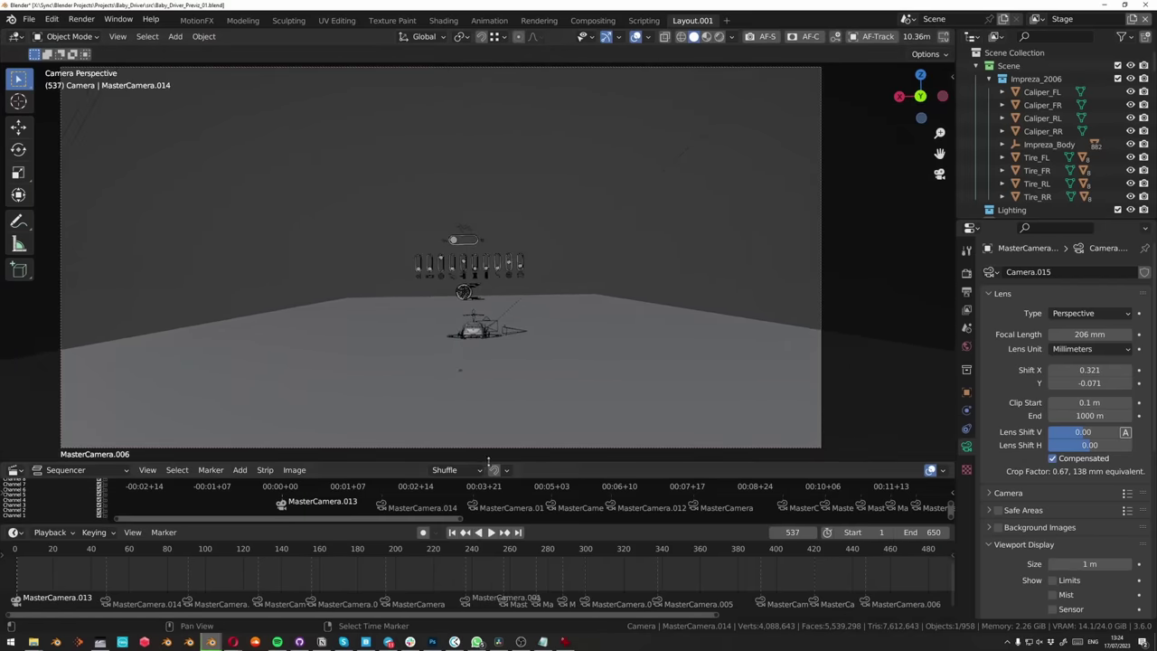
Step: Enlarge the sequencer, try adding a marker at frame 212 and binding the camera MasterCamera.012 to it, and undo the binding
{"action": "left_click_drag", "start_coordinate": [534, 460], "coordinate": [534, 363]}
{"action": "left_click", "coordinate": [367, 558]}
{"action": "key", "text": "space"}
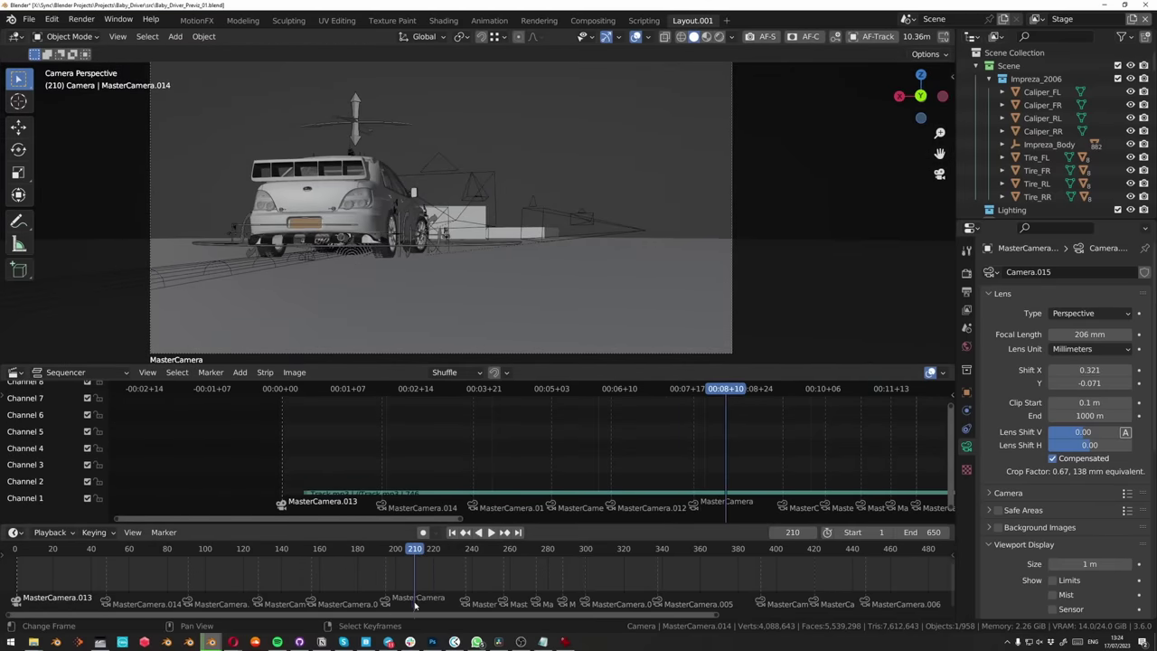
{"action": "left_click_drag", "start_coordinate": [415, 605], "coordinate": [418, 606]}
{"action": "key", "text": "m"}
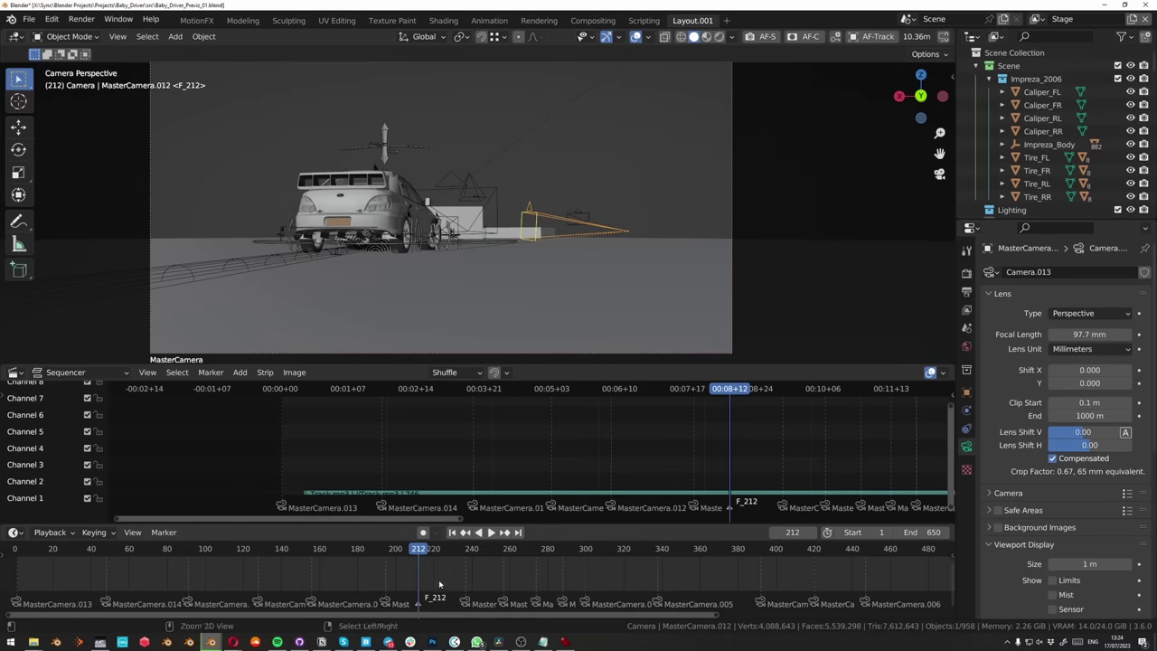
{"action": "key", "text": "ctrl+b"}
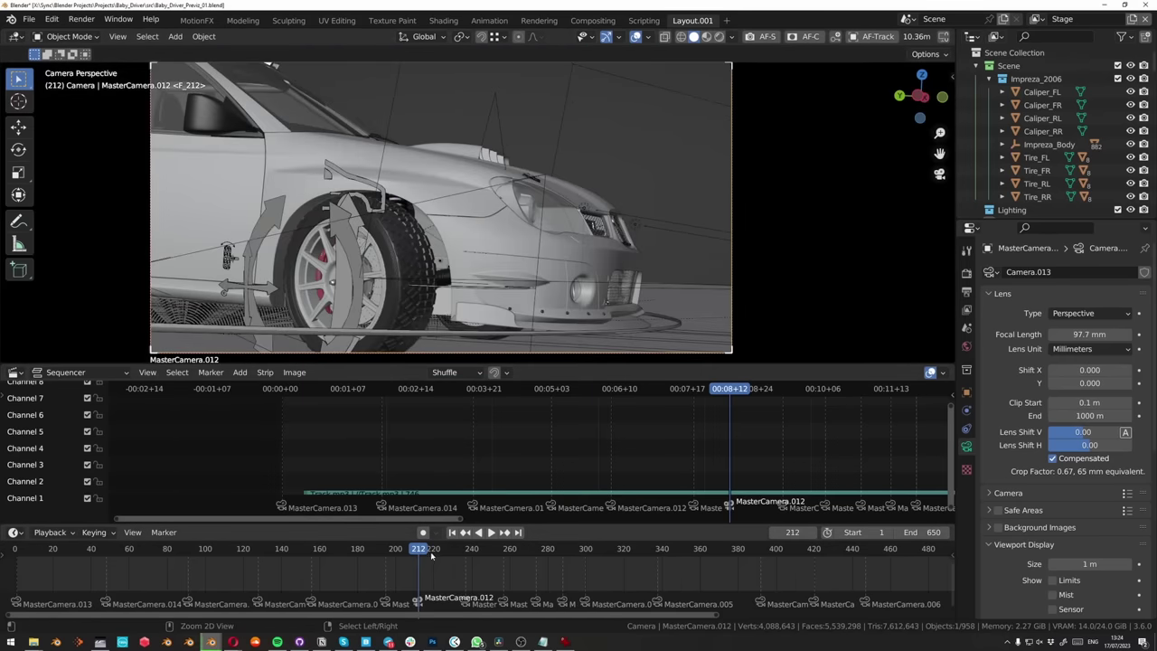
{"action": "key", "text": "ctrl+z"}
Step: Scrub back to frame 0, enlarge the sequencer to expose the Track.mp3 strip, and scrub over it with the sound volume raised
{"action": "mouse_move", "coordinate": [420, 551]}
{"action": "left_mouse_down"}
{"action": "mouse_move", "coordinate": [107, 557]}
{"action": "mouse_move", "coordinate": [164, 561]}
{"action": "left_mouse_up"}
{"action": "middle_click_drag", "start_coordinate": [124, 558], "coordinate": [259, 555]}
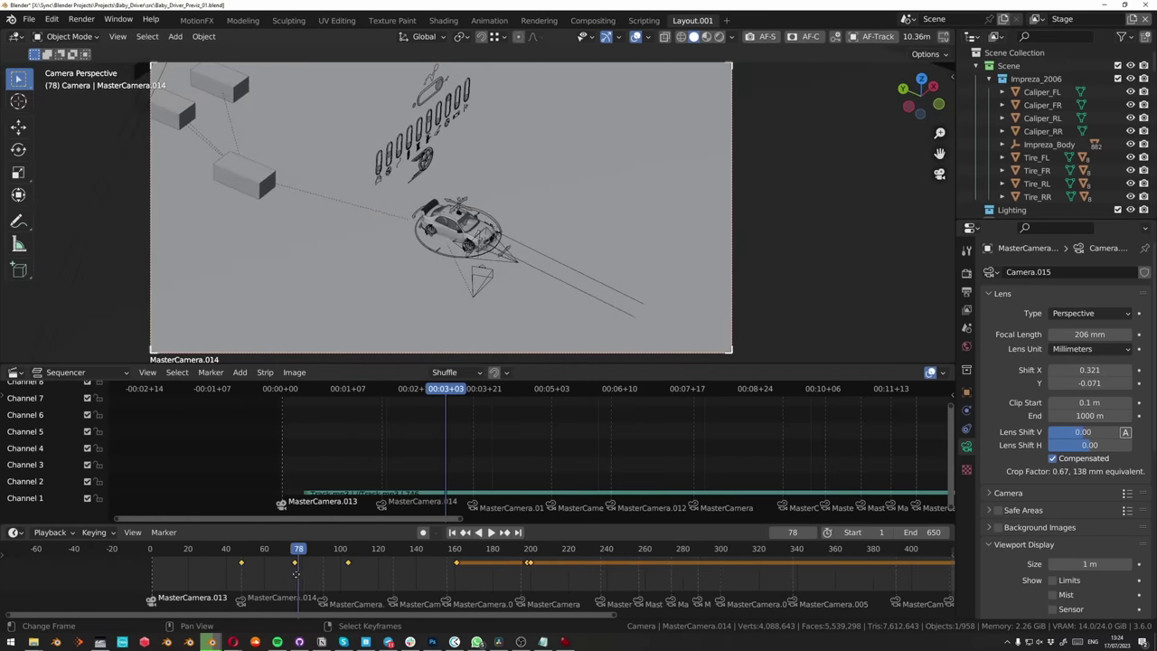
{"action": "left_click_drag", "start_coordinate": [259, 555], "coordinate": [147, 557]}
{"action": "middle_click_drag", "start_coordinate": [272, 458], "coordinate": [276, 456]}
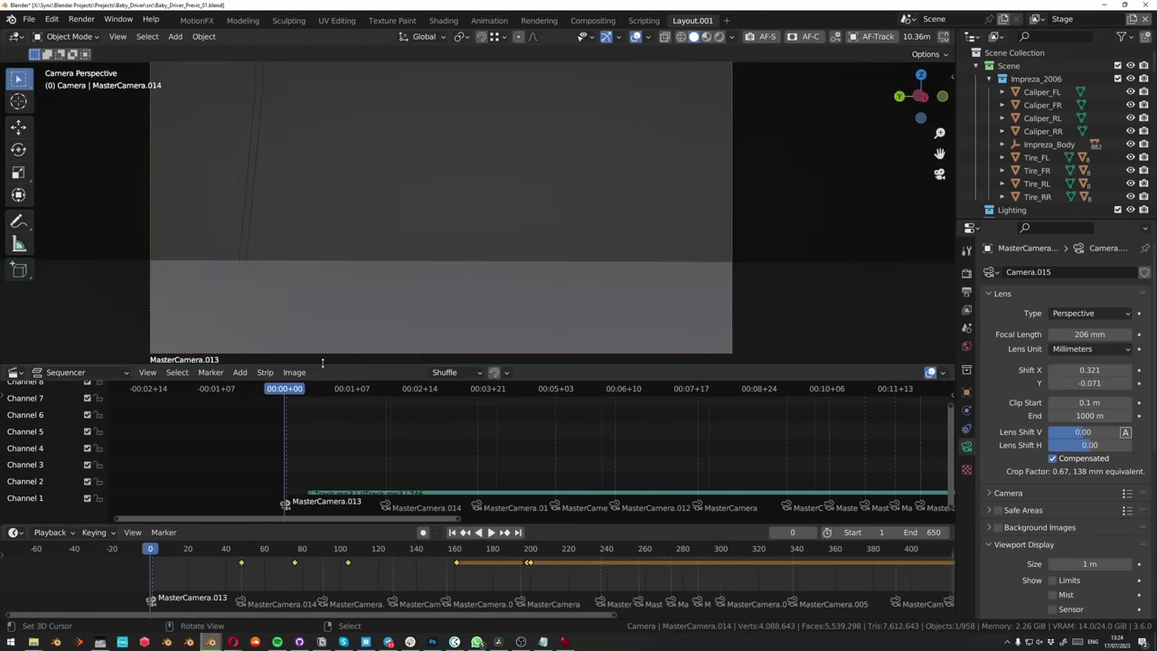
{"action": "left_click_drag", "start_coordinate": [322, 363], "coordinate": [331, 271]}
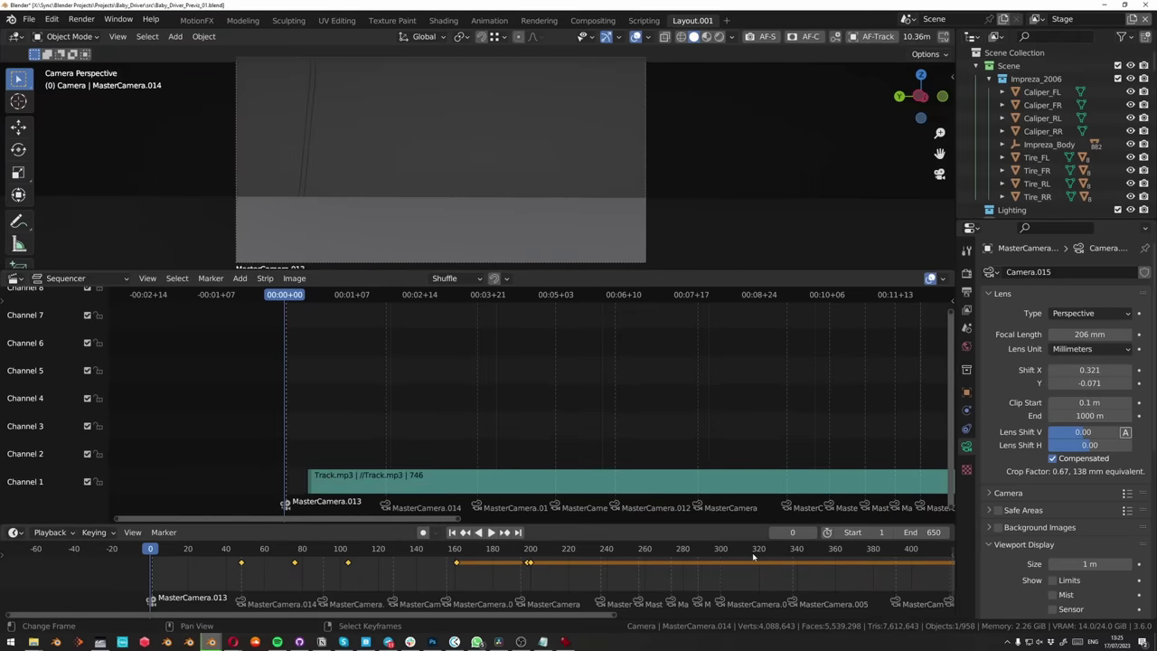
{"action": "key", "text": "XF86AudioRaiseVolume"}
{"action": "left_click_drag", "start_coordinate": [452, 358], "coordinate": [389, 345]}
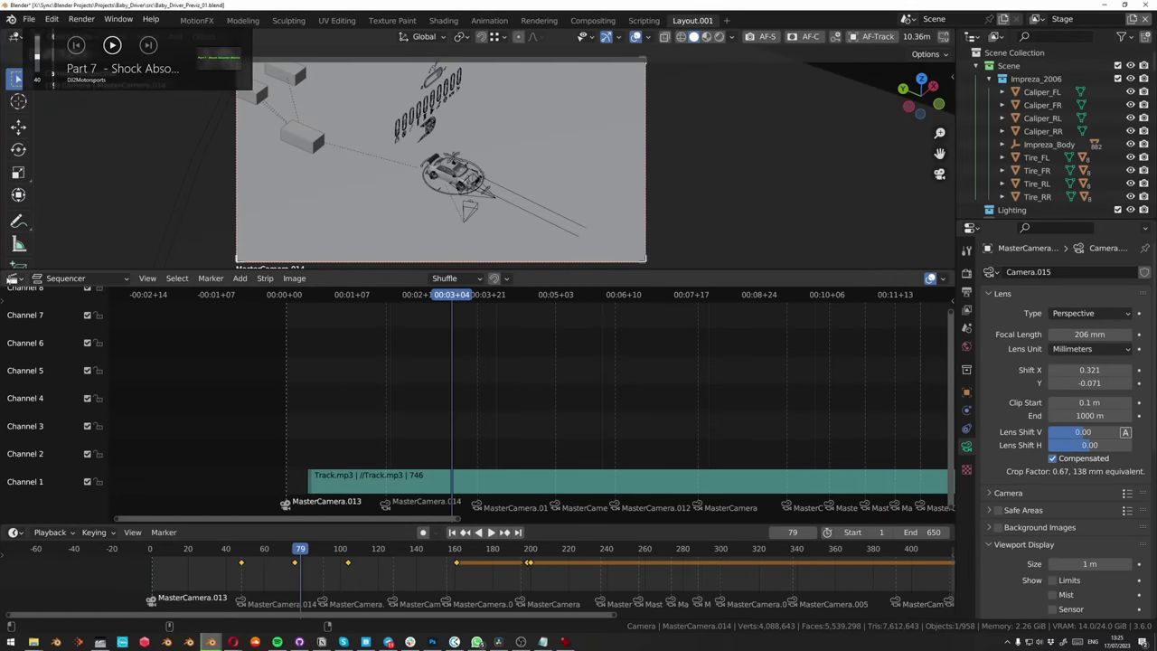
Step: Open the file browser for adding a sound strip, cancel it without adding one, and close the sequencer area
{"action": "left_click", "coordinate": [13, 279]}
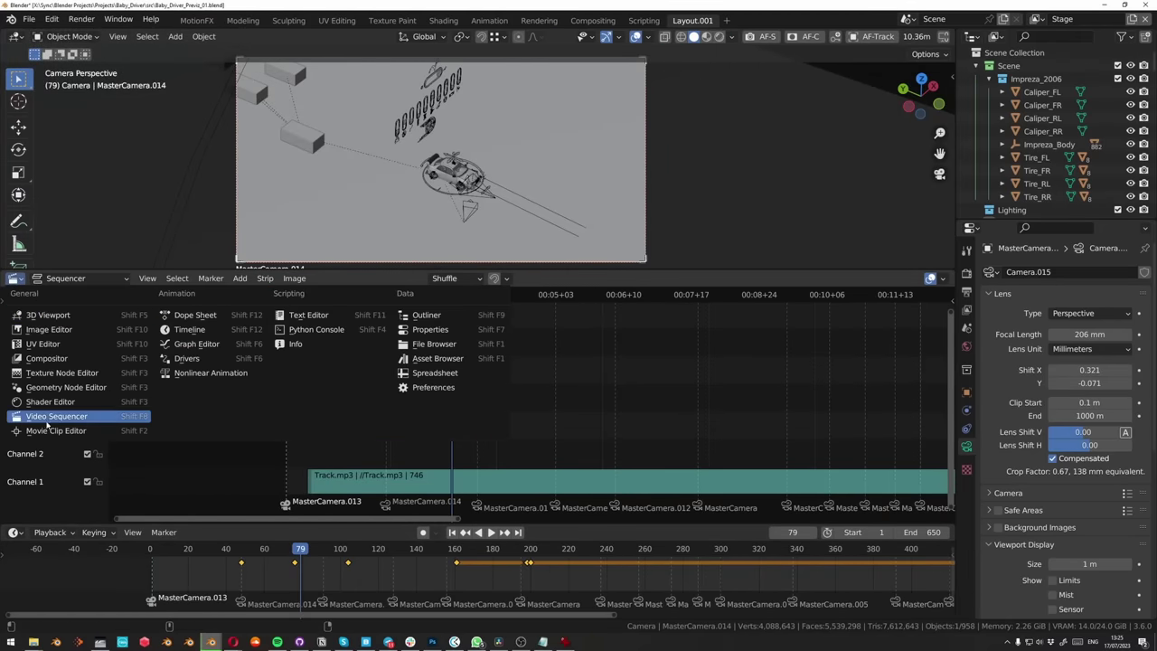
{"action": "left_click", "coordinate": [86, 280]}
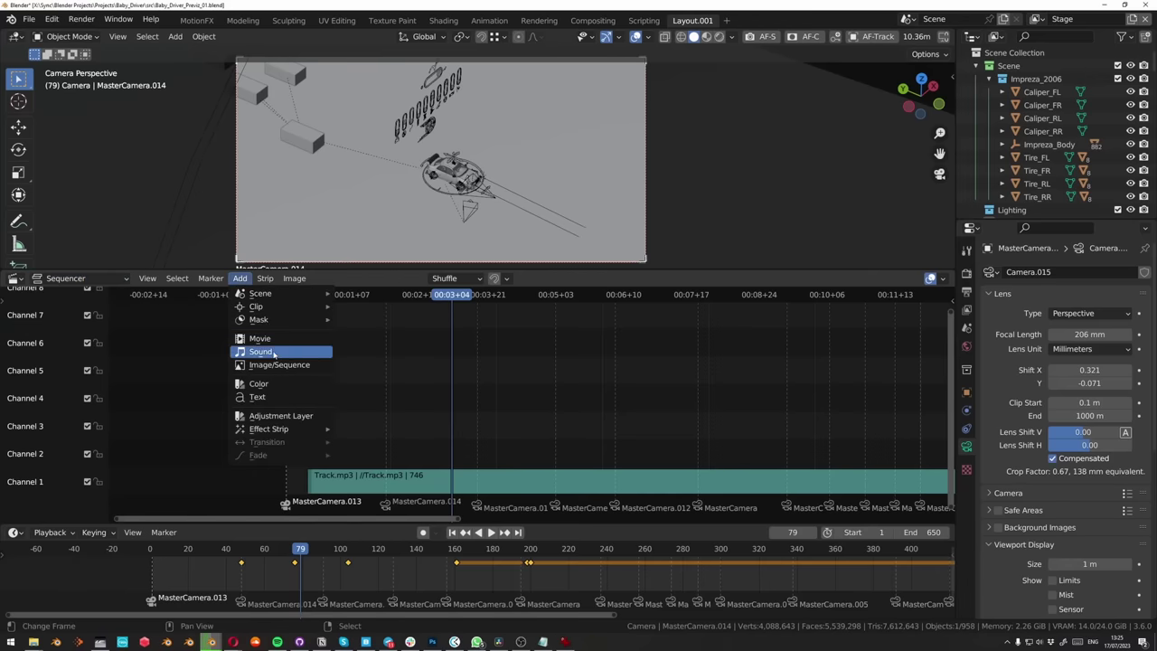
{"action": "left_click", "coordinate": [274, 352]}
{"action": "left_click", "coordinate": [895, 509]}
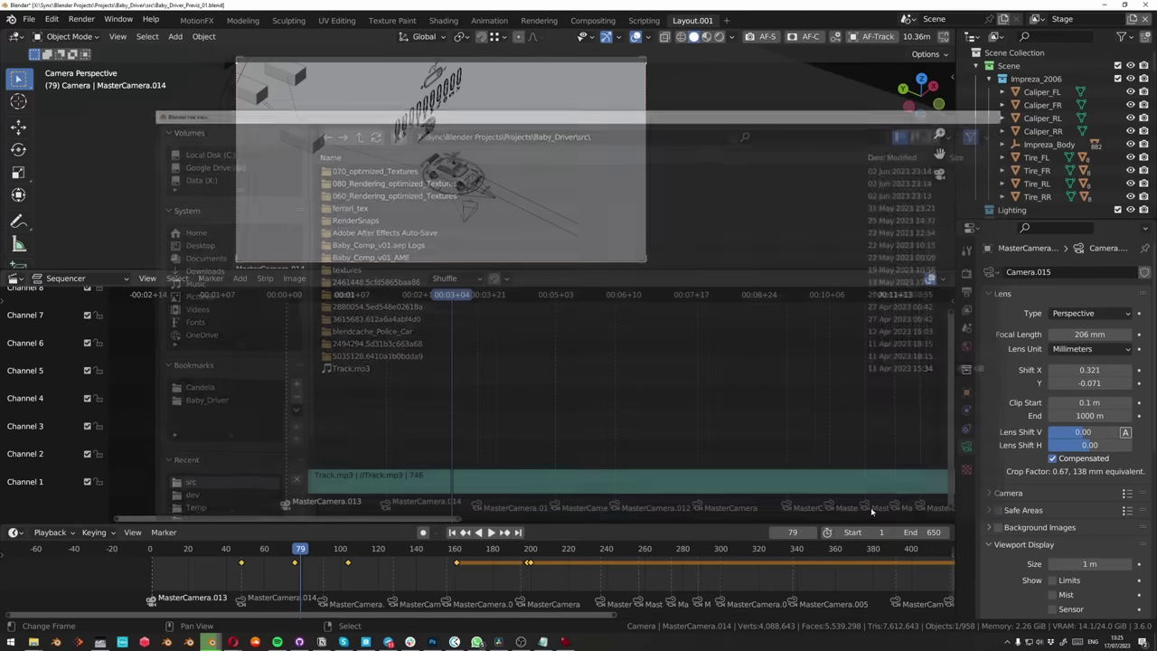
{"action": "left_click", "coordinate": [566, 473]}
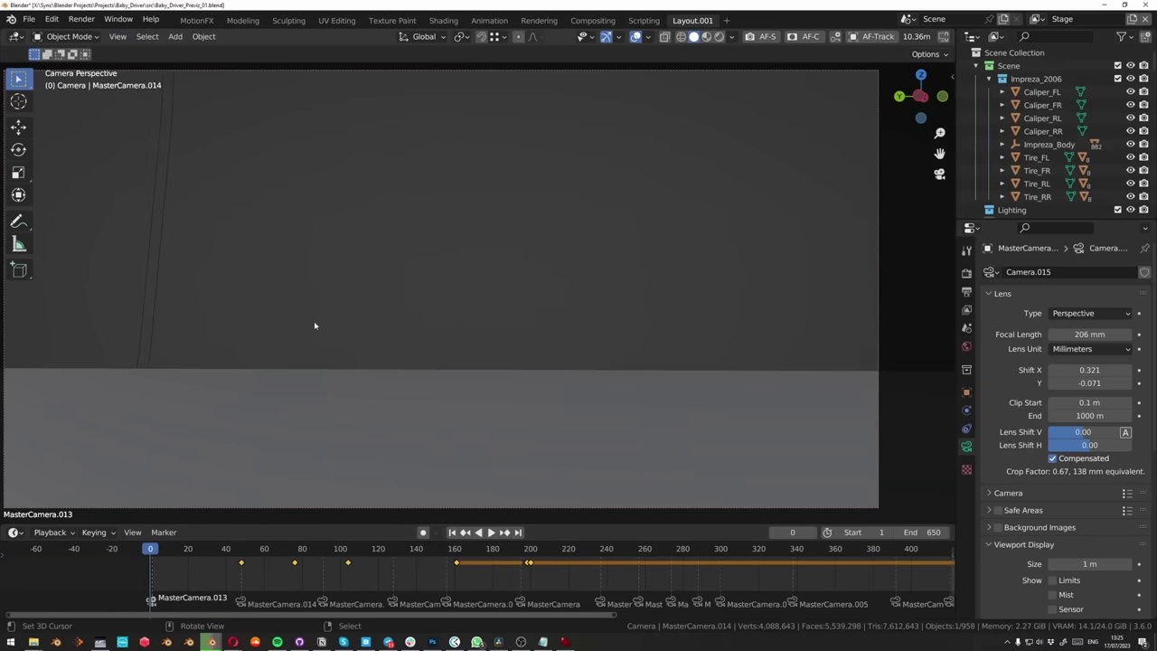
Step: Play the animation with sound from frame 0 through the scene cameras, and mute the audio
{"action": "key", "text": "space"}
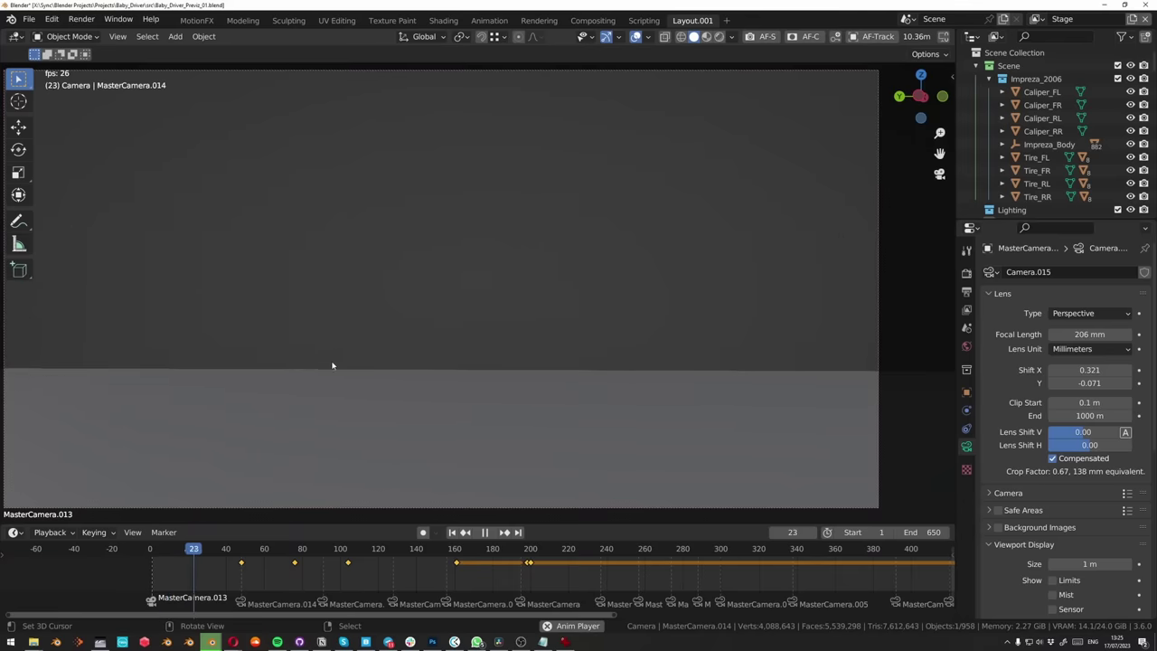
{"action": "key", "text": "KP_0"}
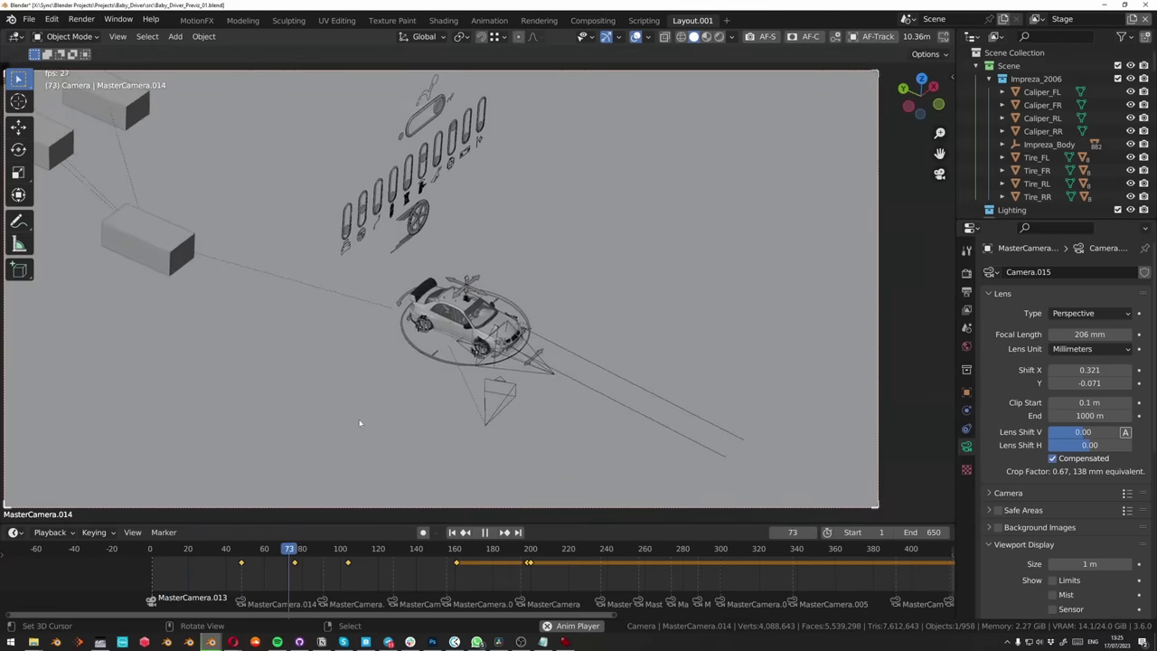
{"action": "key", "text": "space"}
{"action": "key", "text": "KP_0"}
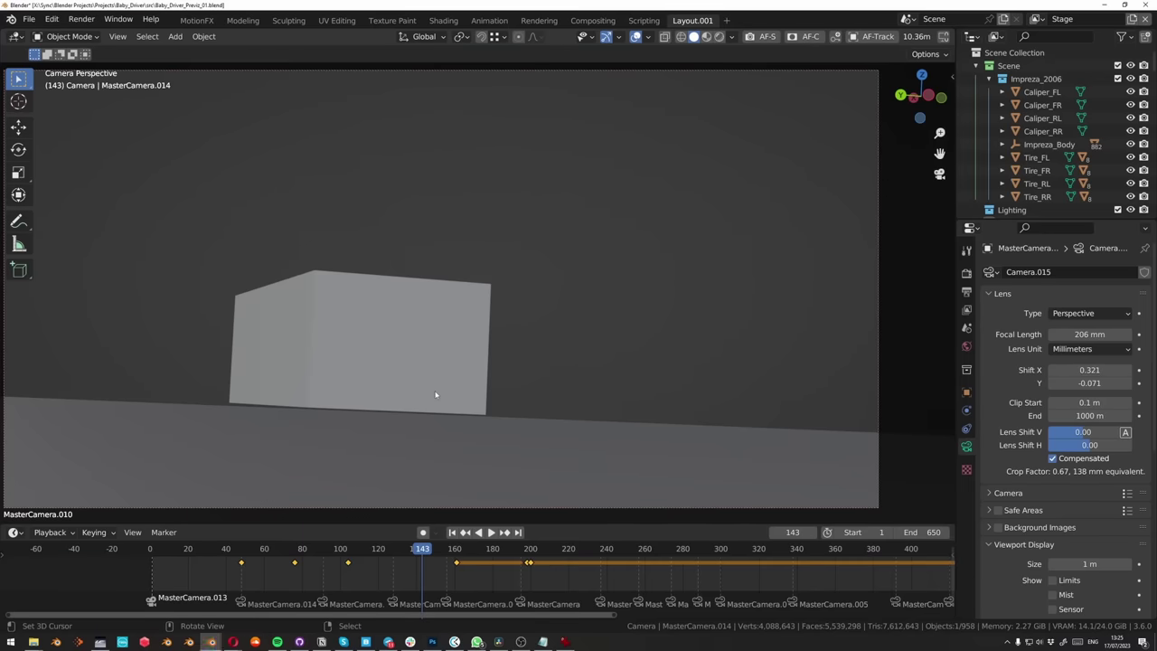
{"action": "key", "text": "XF86AudioMute"}
{"action": "key", "text": "space"}
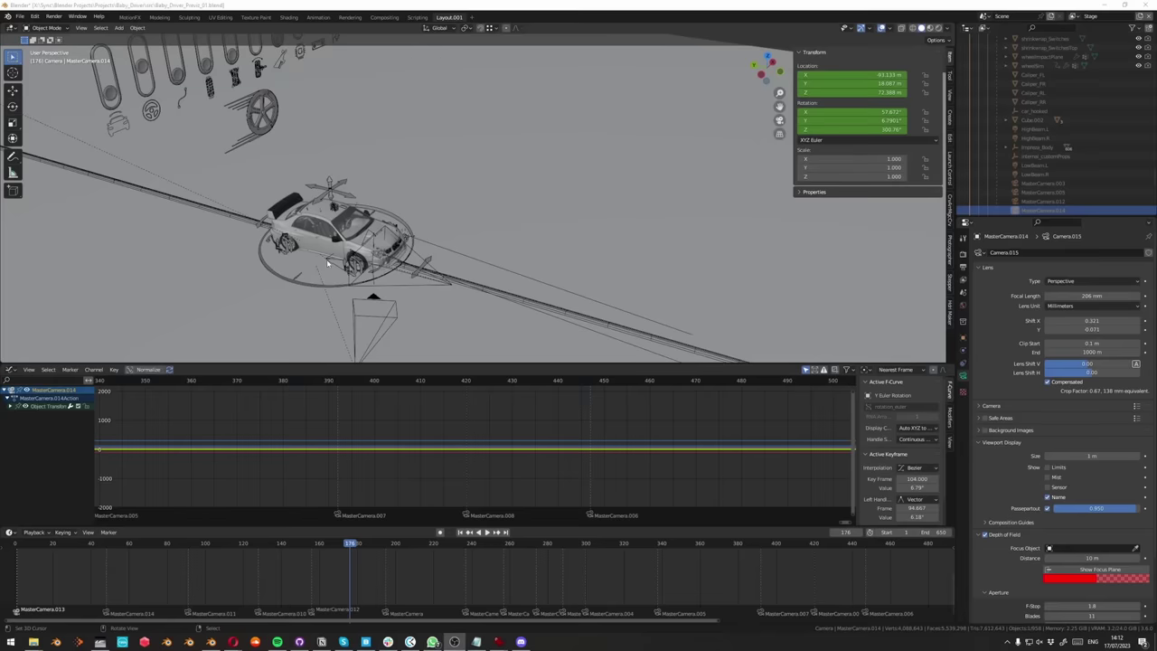
Step: Play the animation from frame 176 in a free view that follows the car along its driving path
{"action": "middle_click_drag", "start_coordinate": [327, 264], "coordinate": [298, 262]}
{"action": "scroll", "coordinate": [321, 244], "scroll_direction": "down", "scroll_amount": 3}
{"action": "scroll", "coordinate": [281, 298], "scroll_direction": "down", "scroll_amount": 2}
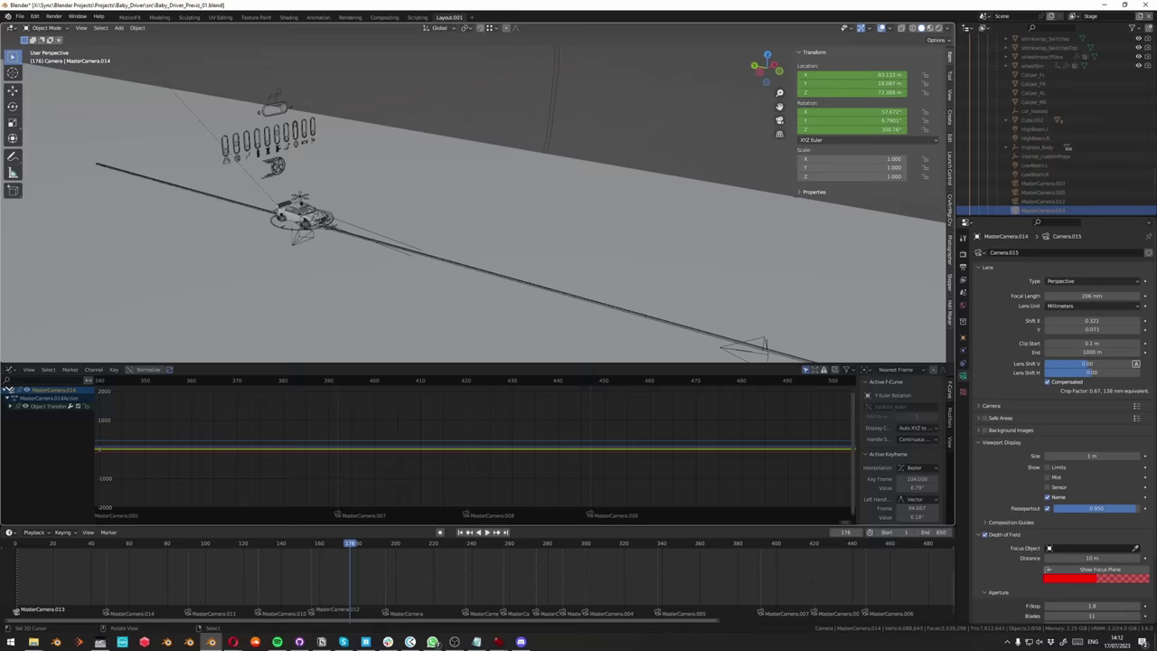
{"action": "middle_click_drag", "start_coordinate": [389, 325], "coordinate": [452, 353]}
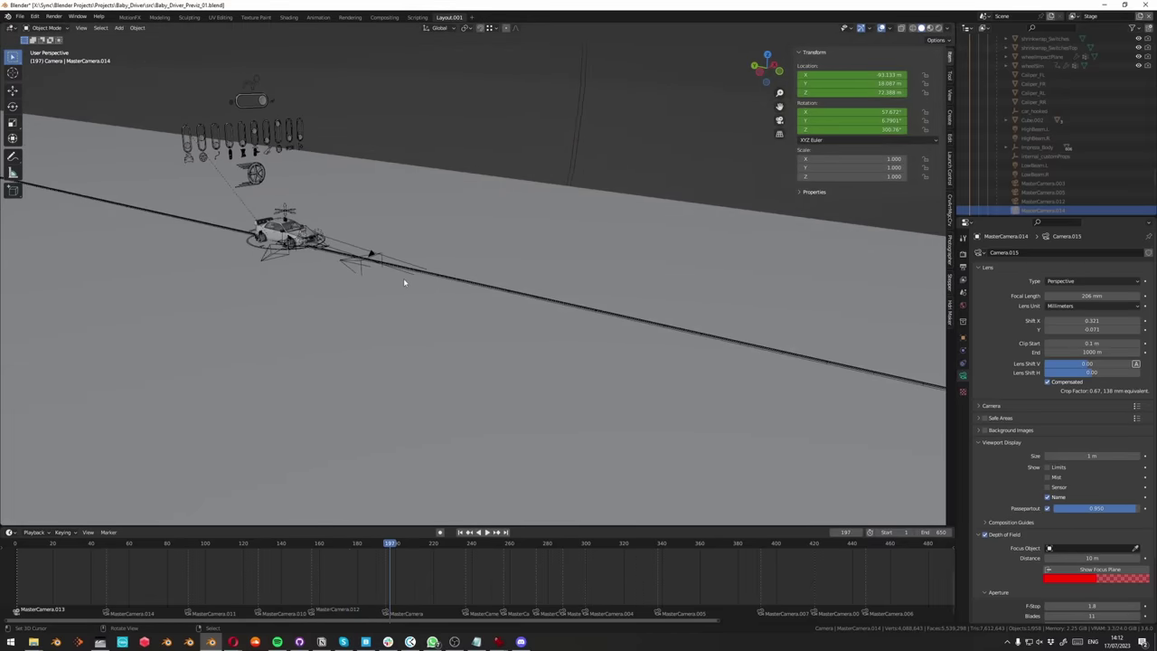
{"action": "middle_click_drag", "start_coordinate": [403, 277], "coordinate": [182, 209], "text": "shift"}
{"action": "key", "text": "space"}
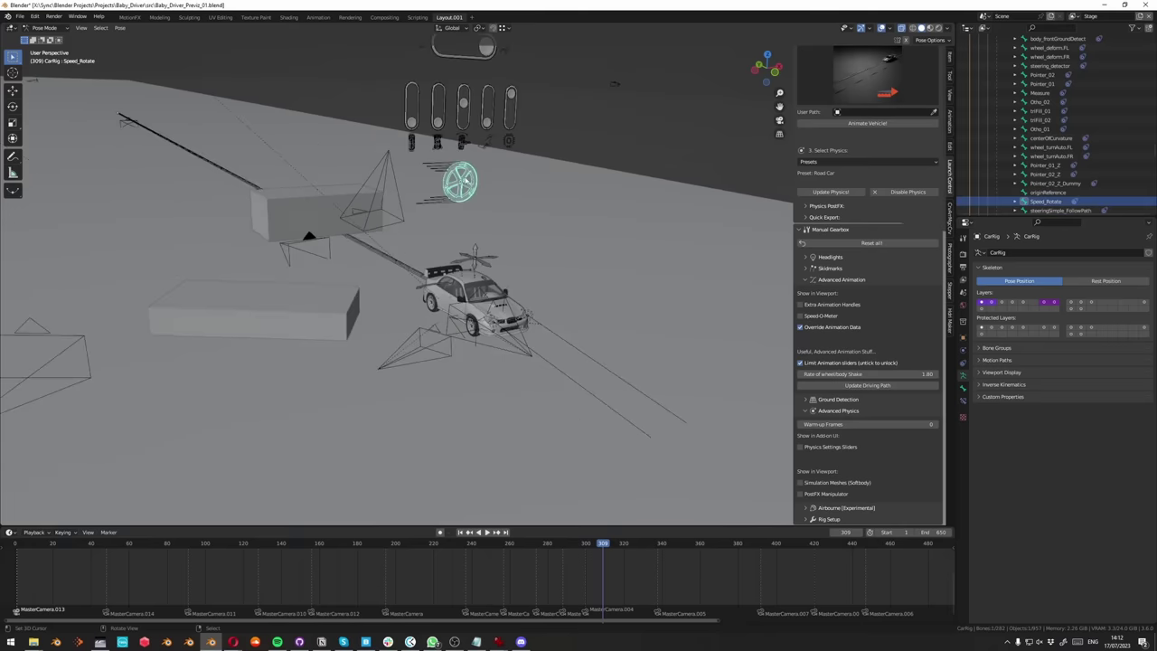
Step: Select CarRig in Object Mode, re-enter Pose Mode and rotate the wheel-shaped Speed_Rotate control above the car
{"action": "scroll", "coordinate": [466, 183], "scroll_direction": "down", "scroll_amount": 3}
{"action": "middle_click_drag", "start_coordinate": [444, 267], "coordinate": [507, 289]}
{"action": "key", "text": "ctrl+Tab"}
{"action": "left_click", "coordinate": [491, 229]}
{"action": "left_click", "coordinate": [513, 292]}
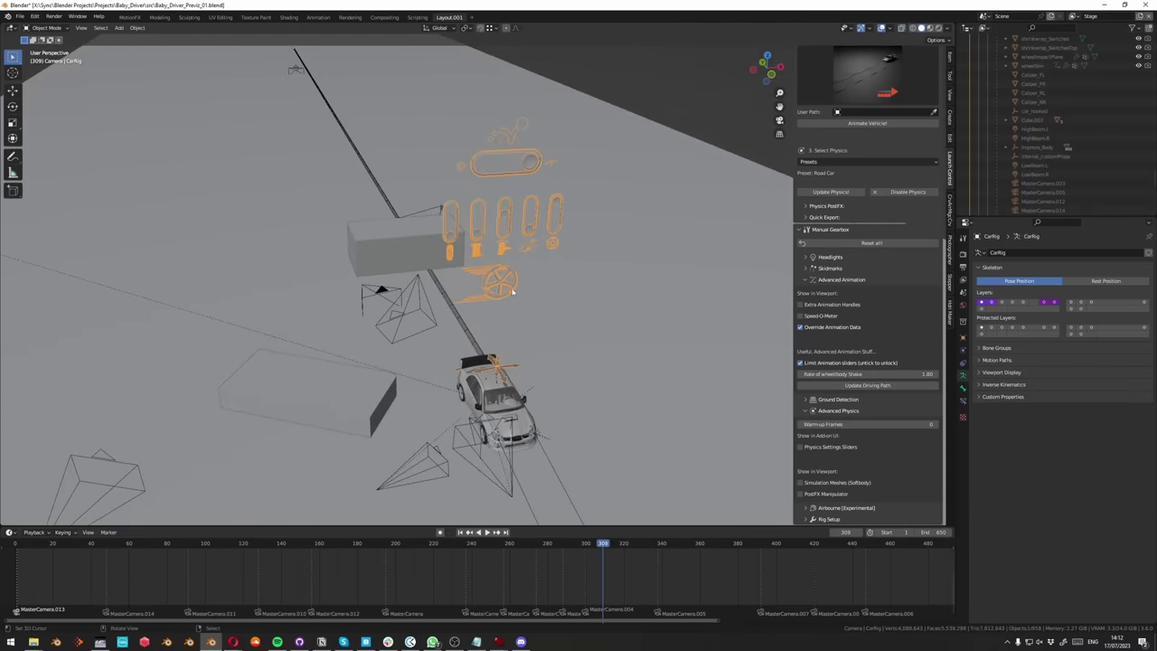
{"action": "key", "text": "ctrl+Tab"}
{"action": "left_click", "coordinate": [500, 282]}
{"action": "key", "text": "r"}
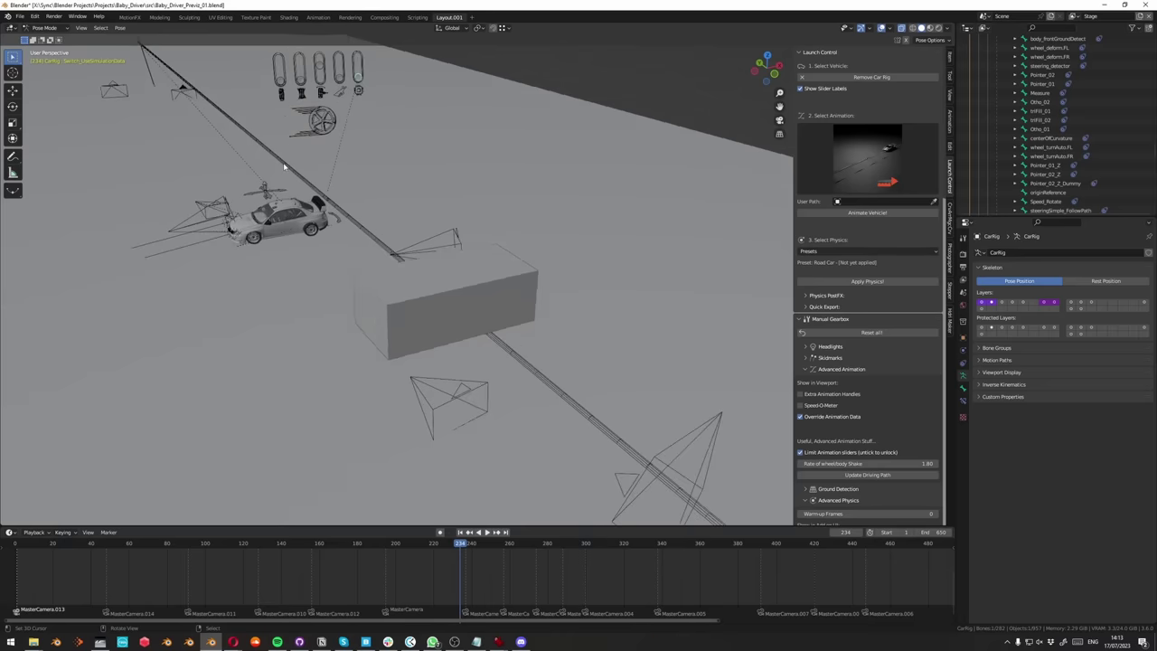
Step: At frame 201, select the car's body drift control and rotate it to test the drift angle
{"action": "scroll", "coordinate": [285, 170], "scroll_direction": "up", "scroll_amount": 5}
{"action": "left_click_drag", "start_coordinate": [474, 555], "coordinate": [398, 562]}
{"action": "middle_click_drag", "start_coordinate": [271, 194], "coordinate": [507, 398], "text": "shift"}
{"action": "scroll", "coordinate": [396, 317], "scroll_direction": "up", "scroll_amount": 6}
{"action": "right_click", "coordinate": [415, 346]}
{"action": "key", "text": "r"}
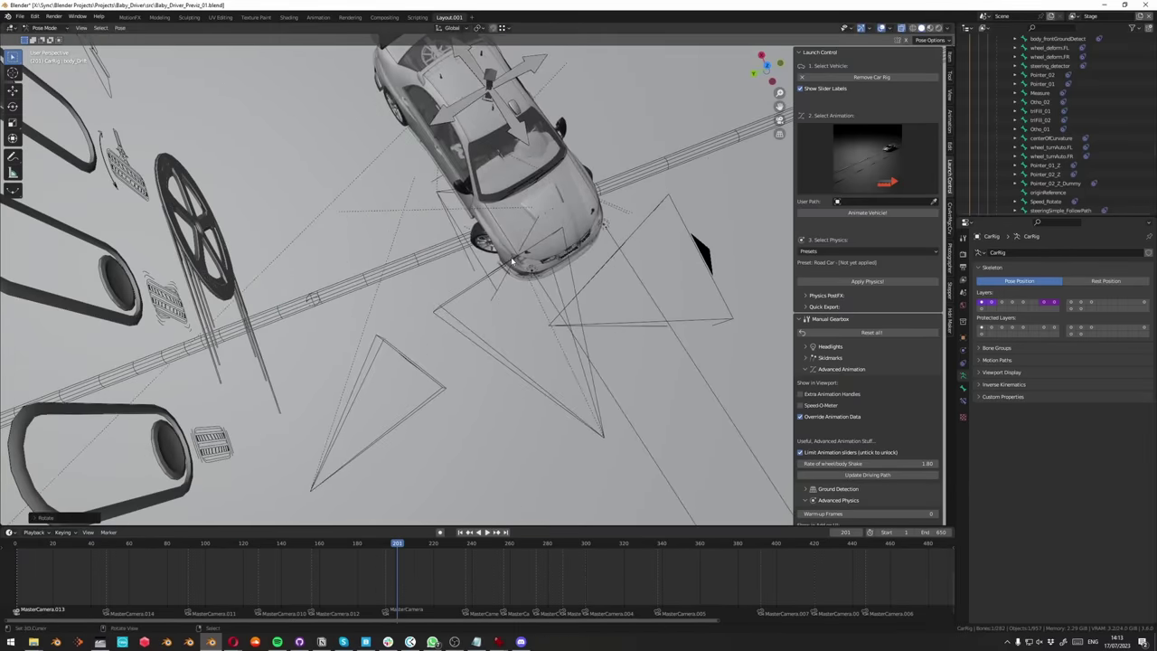
Step: Rotate the body drift control once more, clear its rotation and look over the car body up close
{"action": "middle_click_drag", "start_coordinate": [703, 260], "coordinate": [677, 315], "text": "shift"}
{"action": "key", "text": "r"}
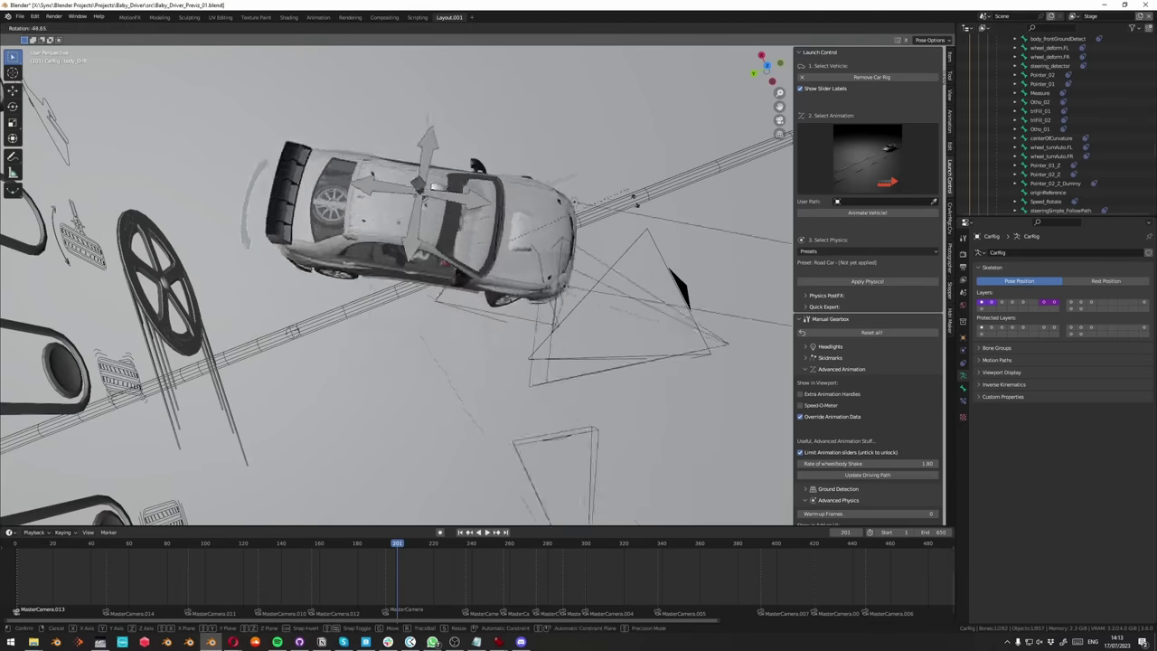
{"action": "left_click", "coordinate": [507, 278]}
{"action": "key", "text": "alt+r"}
{"action": "middle_click_drag", "start_coordinate": [506, 278], "coordinate": [466, 250]}
{"action": "scroll", "coordinate": [465, 251], "scroll_direction": "up", "scroll_amount": 2}
{"action": "right_click", "coordinate": [460, 191]}
{"action": "scroll", "coordinate": [480, 339], "scroll_direction": "up", "scroll_amount": 2}
{"action": "middle_click_drag", "start_coordinate": [480, 341], "coordinate": [468, 315]}
Step: At frame 222, select the ring-shaped body_DriftOffset control around the car and rotate it
{"action": "left_click_drag", "start_coordinate": [436, 545], "coordinate": [441, 546]}
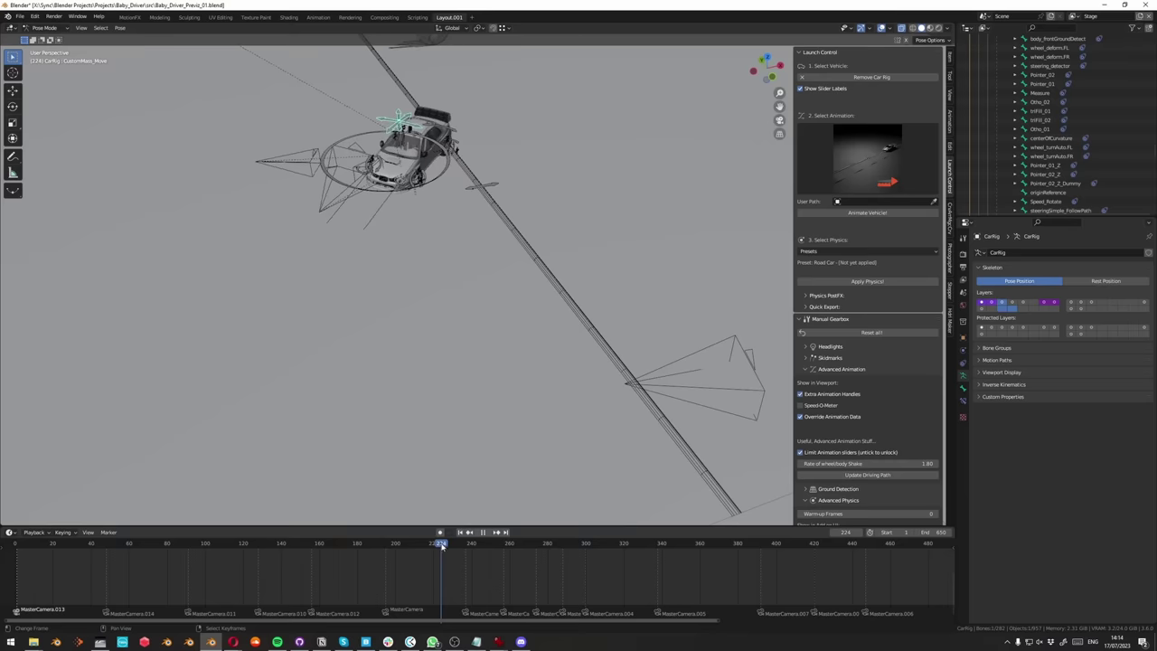
{"action": "left_click", "coordinate": [339, 129]}
{"action": "scroll", "coordinate": [335, 145], "scroll_direction": "up", "scroll_amount": 3}
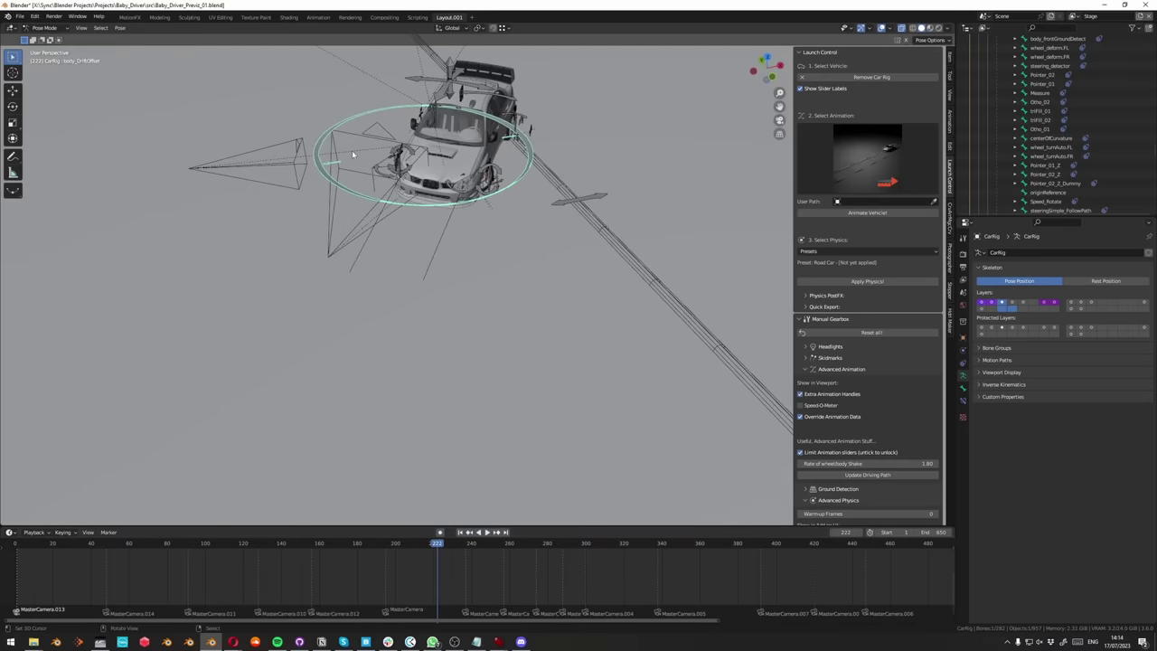
{"action": "middle_click_drag", "start_coordinate": [352, 153], "coordinate": [365, 272]}
{"action": "key", "text": "r"}
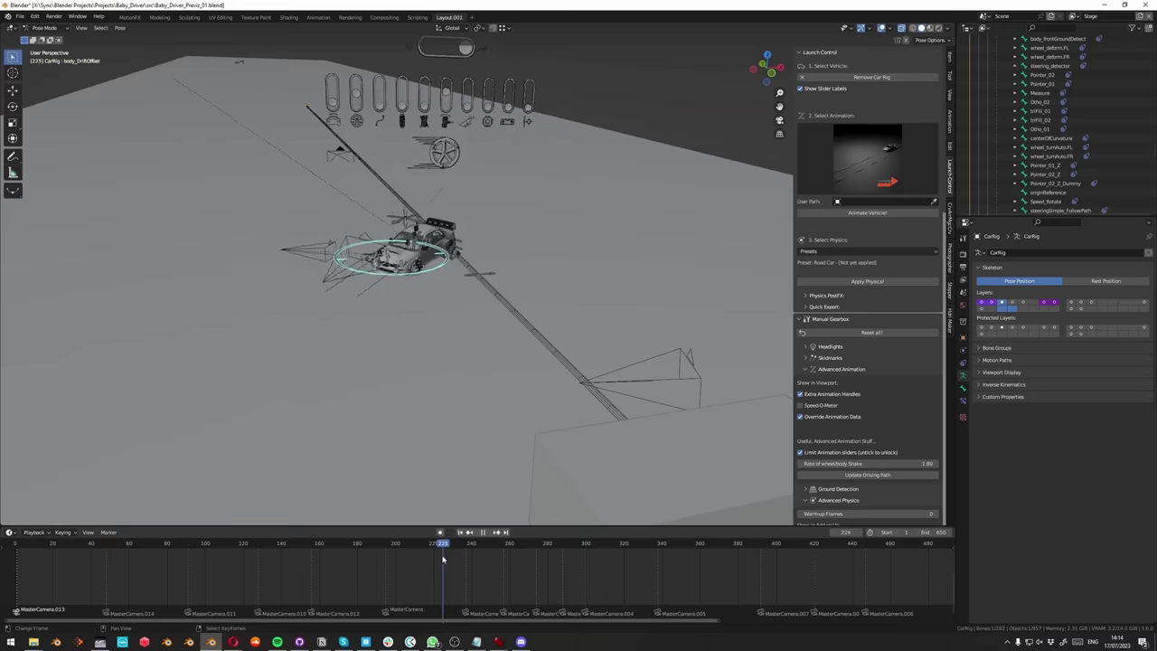
Step: View the car from above and scrub between about frames 218 and 234 to check its drift along the path
{"action": "left_click_drag", "start_coordinate": [443, 560], "coordinate": [430, 553]}
{"action": "middle_click_drag", "start_coordinate": [369, 255], "coordinate": [374, 282]}
{"action": "left_click", "coordinate": [367, 289]}
{"action": "middle_click_drag", "start_coordinate": [339, 144], "coordinate": [328, 226]}
{"action": "scroll", "coordinate": [379, 191], "scroll_direction": "down", "scroll_amount": 1}
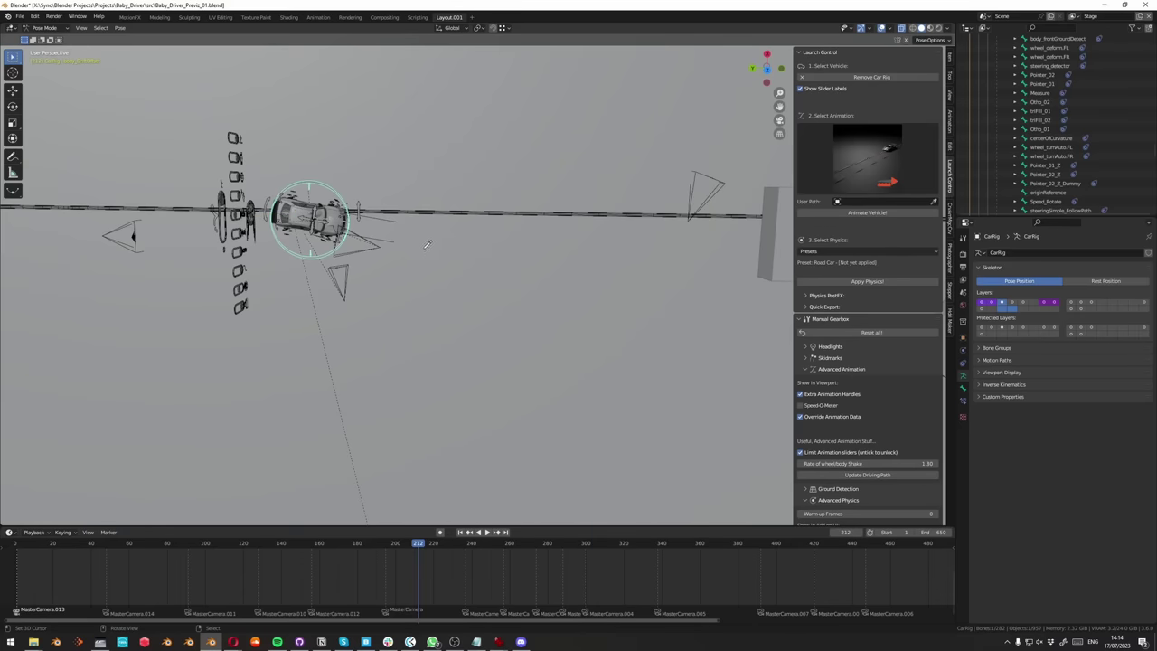
{"action": "left_click_drag", "start_coordinate": [440, 545], "coordinate": [460, 545]}
{"action": "middle_click_drag", "start_coordinate": [626, 318], "coordinate": [408, 313], "text": "shift"}
{"action": "scroll", "coordinate": [408, 314], "scroll_direction": "up", "scroll_amount": 2}
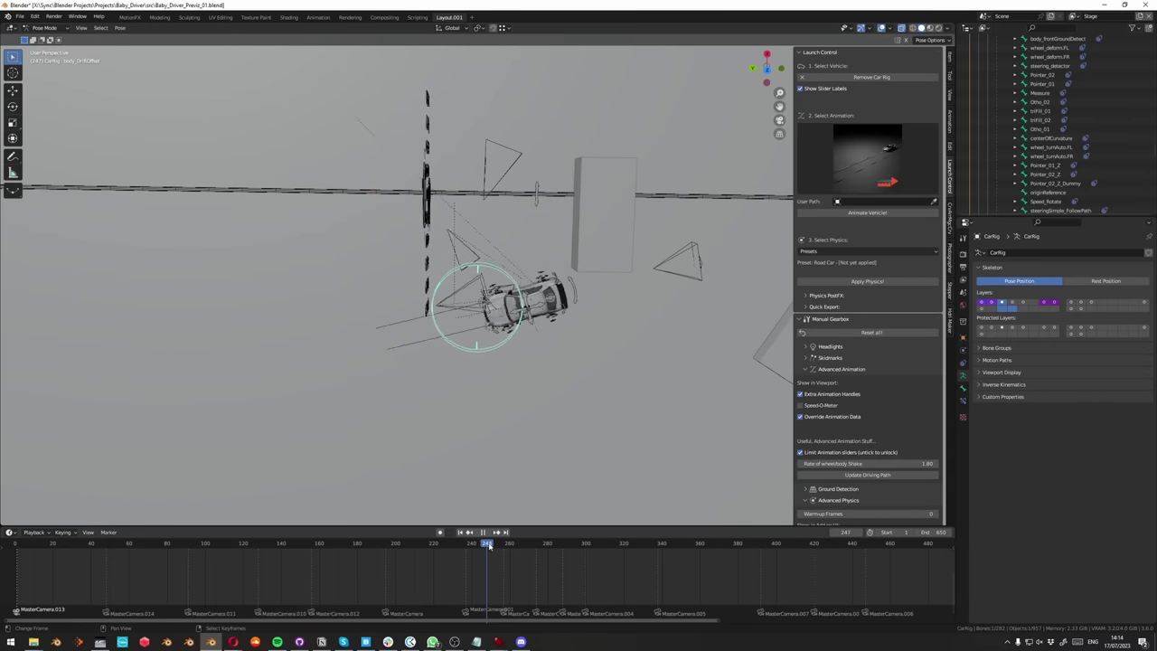
Step: Advance past frame 268 to frame 284 and move the body_DriftOffset control to reposition the drifting car
{"action": "left_click_drag", "start_coordinate": [507, 545], "coordinate": [527, 549]}
{"action": "middle_click_drag", "start_coordinate": [748, 420], "coordinate": [448, 441], "text": "shift"}
{"action": "mouse_move", "coordinate": [527, 543]}
{"action": "left_mouse_down"}
{"action": "mouse_move", "coordinate": [545, 544]}
{"action": "mouse_move", "coordinate": [524, 544]}
{"action": "left_mouse_up"}
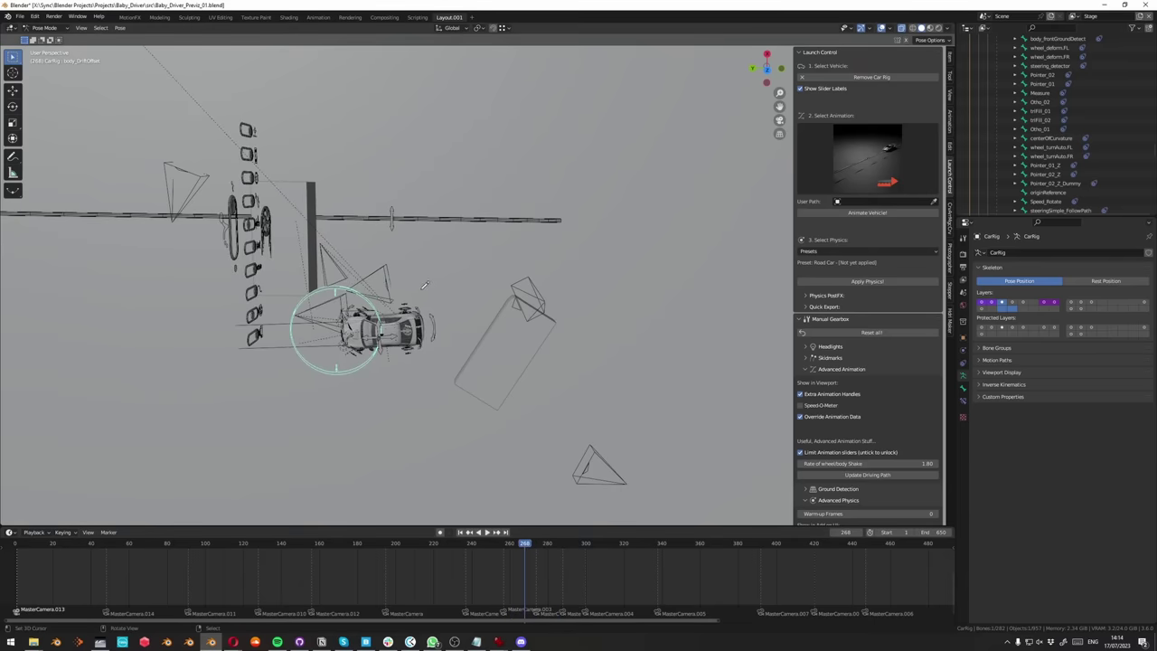
{"action": "key", "text": "space"}
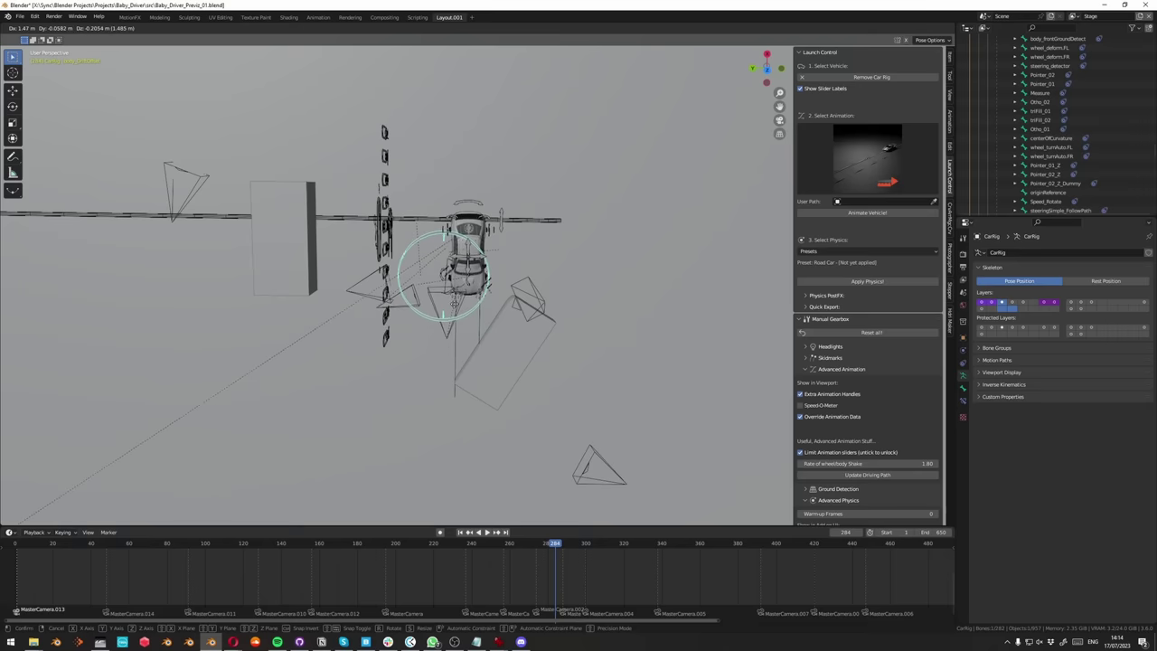
{"action": "left_click", "coordinate": [490, 388]}
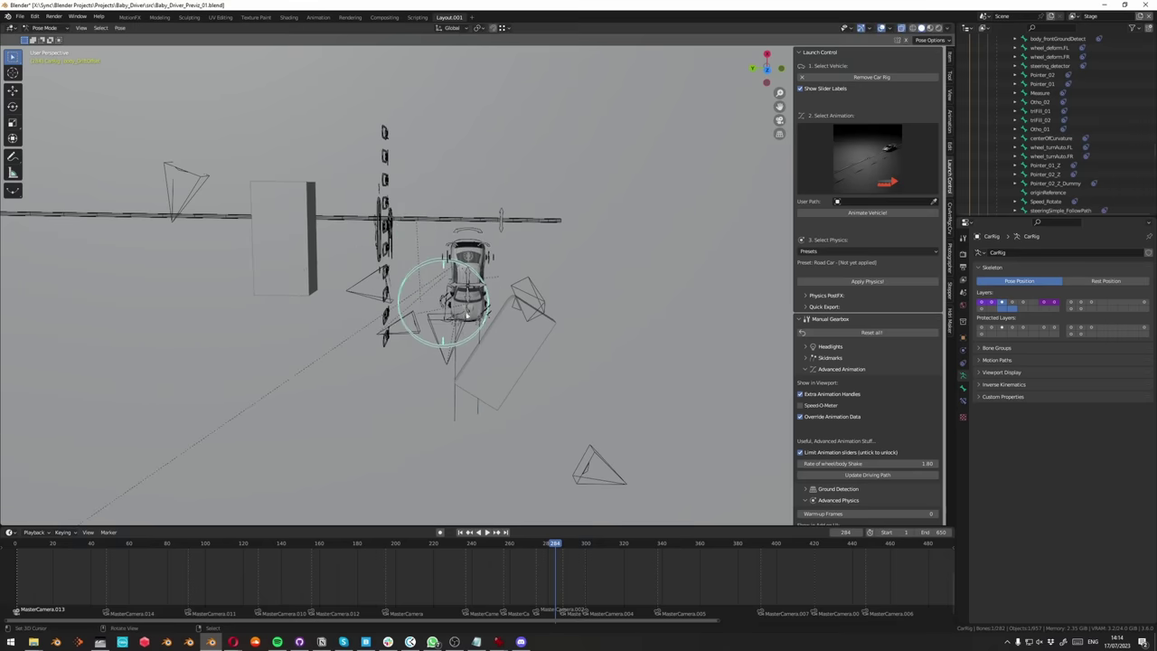
Step: Scrub between about frames 265 and 298 and examine the car's drift position from above
{"action": "left_click_drag", "start_coordinate": [556, 548], "coordinate": [573, 548]}
{"action": "left_click_drag", "start_coordinate": [574, 547], "coordinate": [581, 548]}
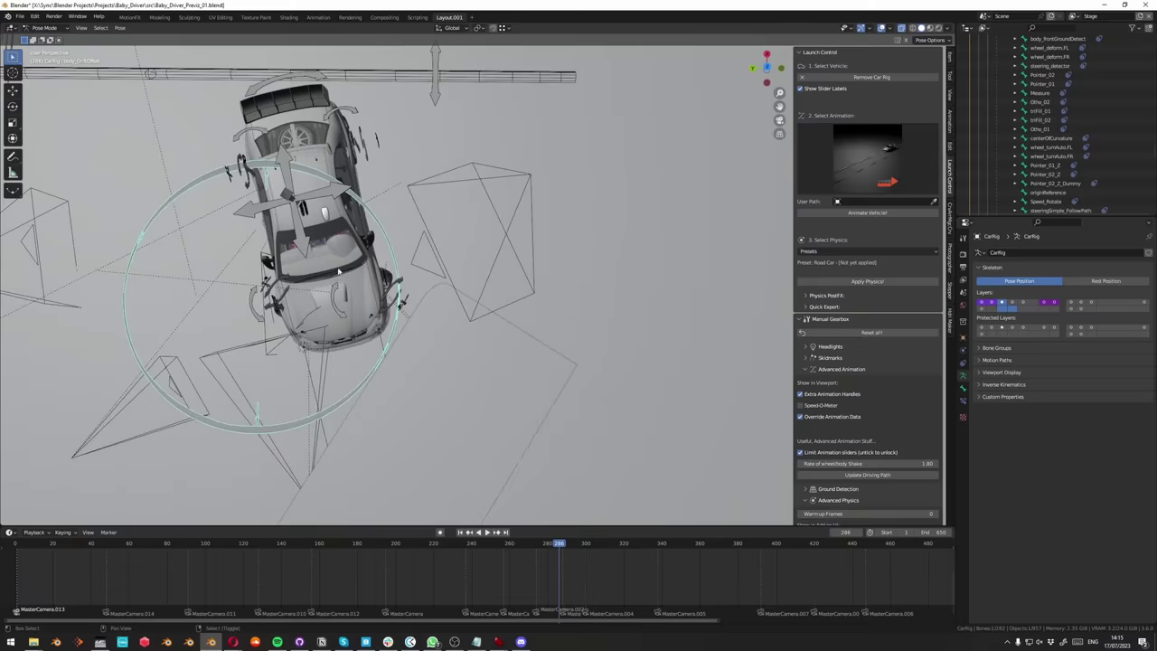
{"action": "middle_click_drag", "start_coordinate": [375, 271], "coordinate": [452, 348], "text": "shift"}
{"action": "middle_click_drag", "start_coordinate": [452, 348], "coordinate": [488, 400]}
{"action": "left_click_drag", "start_coordinate": [562, 549], "coordinate": [528, 555]}
{"action": "middle_click_drag", "start_coordinate": [321, 207], "coordinate": [391, 276], "text": "shift"}
{"action": "left_click_drag", "start_coordinate": [519, 561], "coordinate": [583, 545]}
{"action": "middle_click_drag", "start_coordinate": [592, 374], "coordinate": [480, 328], "text": "shift"}
Step: Play the previz through the scene camera and scrub back from about frame 344 to review the shot
{"action": "key", "text": "KP_0"}
{"action": "key", "text": "space"}
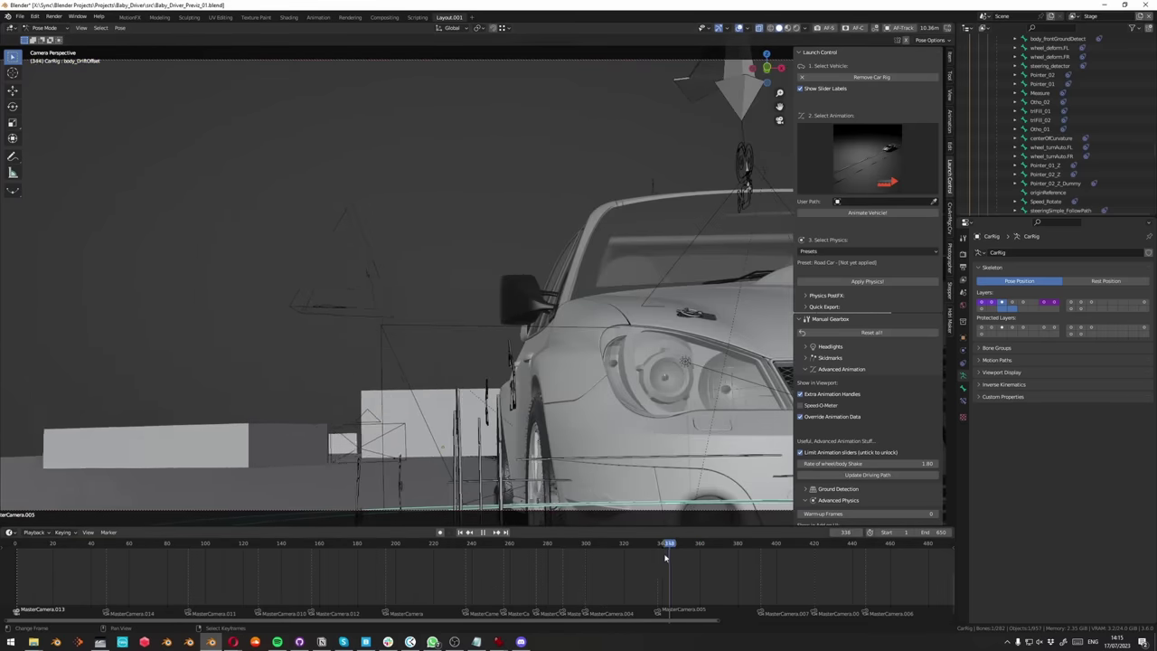
{"action": "left_click_drag", "start_coordinate": [665, 558], "coordinate": [581, 560]}
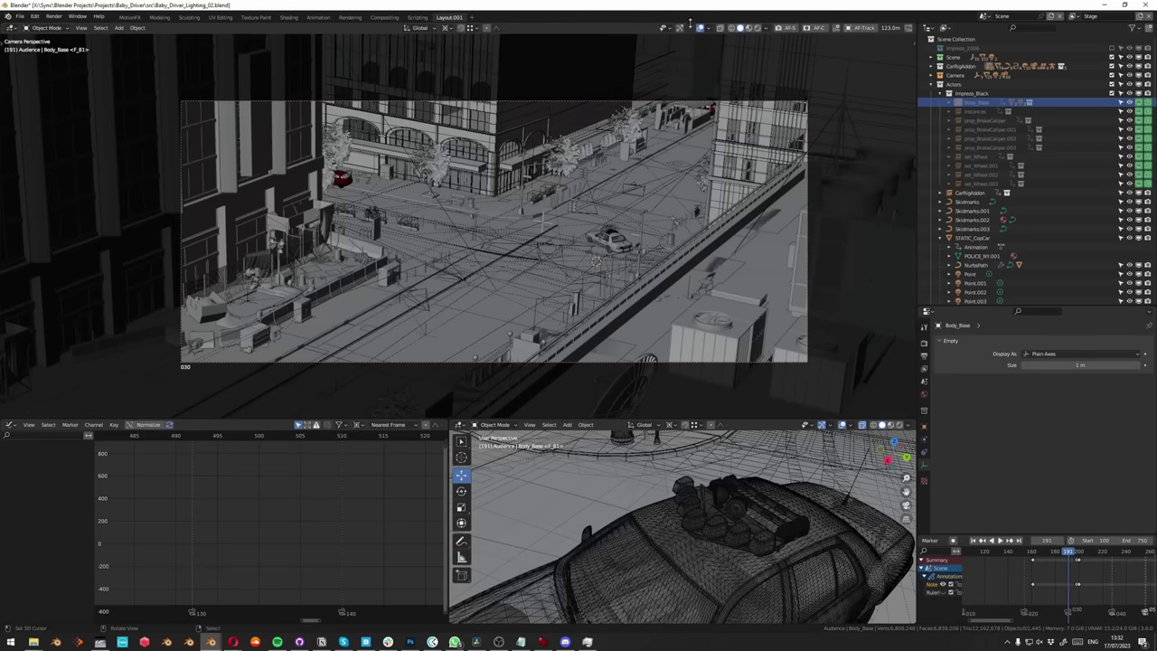
Step: In Baby_Driver_Lighting_02.blend, leave the camera view, scrub to frame 336 and look over the city intersection from several angles
{"action": "scroll", "coordinate": [419, 251], "scroll_direction": "up", "scroll_amount": 2}
{"action": "middle_click_drag", "start_coordinate": [418, 251], "coordinate": [459, 262]}
{"action": "scroll", "coordinate": [1070, 569], "scroll_direction": "down", "scroll_amount": 5}
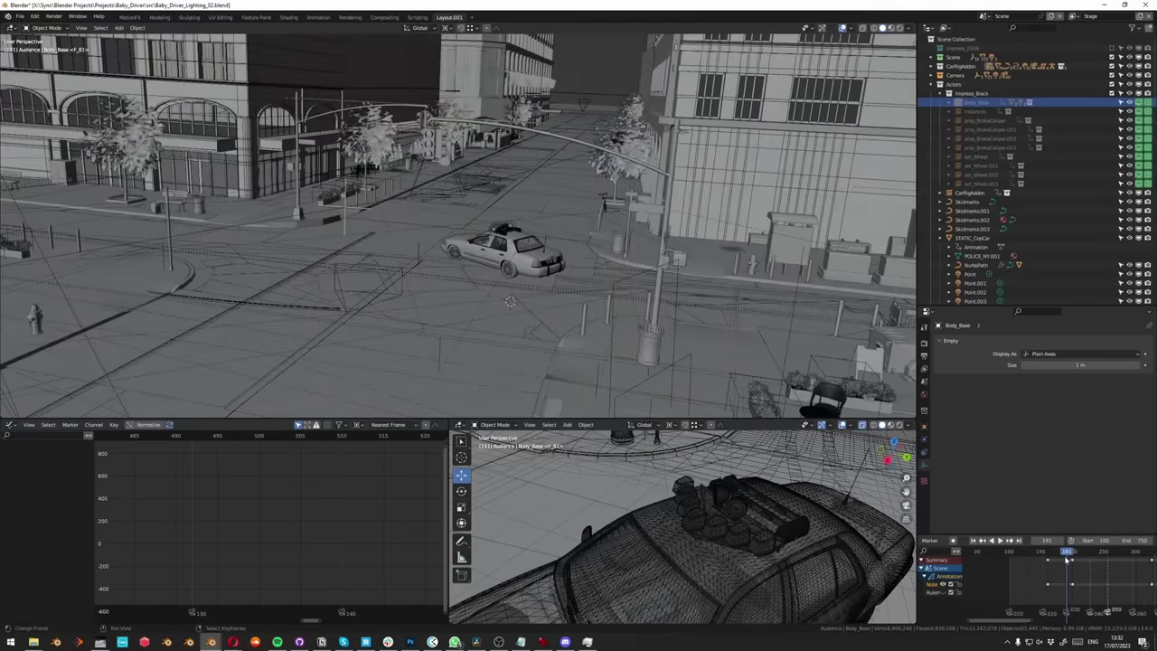
{"action": "middle_click_drag", "start_coordinate": [1070, 569], "coordinate": [1014, 570]}
{"action": "left_click_drag", "start_coordinate": [1009, 552], "coordinate": [1086, 551]}
{"action": "middle_click_drag", "start_coordinate": [478, 310], "coordinate": [560, 273]}
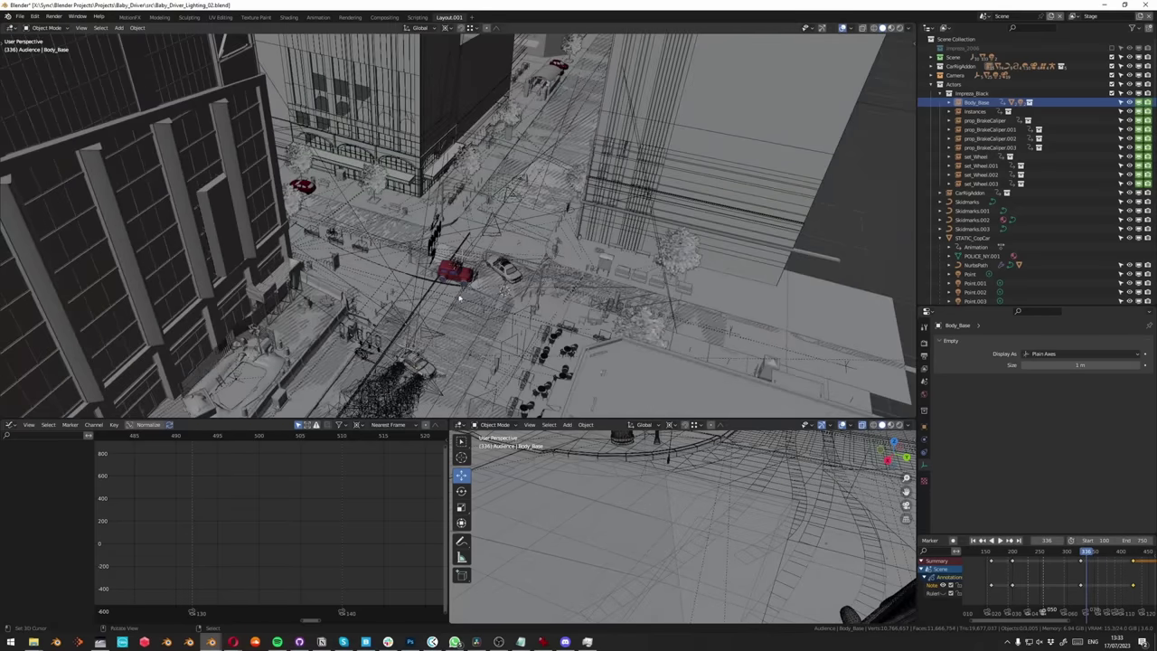
{"action": "middle_click_drag", "start_coordinate": [477, 303], "coordinate": [561, 269]}
{"action": "middle_click_drag", "start_coordinate": [460, 256], "coordinate": [483, 259]}
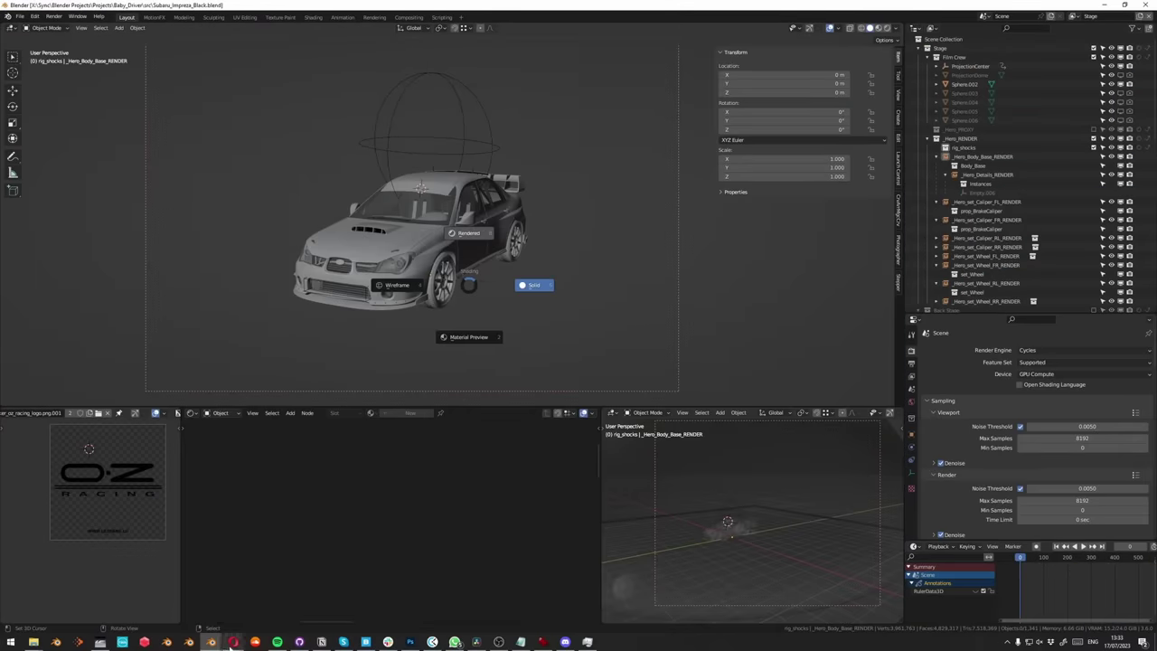
Step: Look through the HDRi Maker product page in the browser and examine the rendered black Impreza in its street HDRI dome
{"action": "mouse_move", "coordinate": [233, 642]}
{"action": "left_click", "coordinate": [284, 597]}
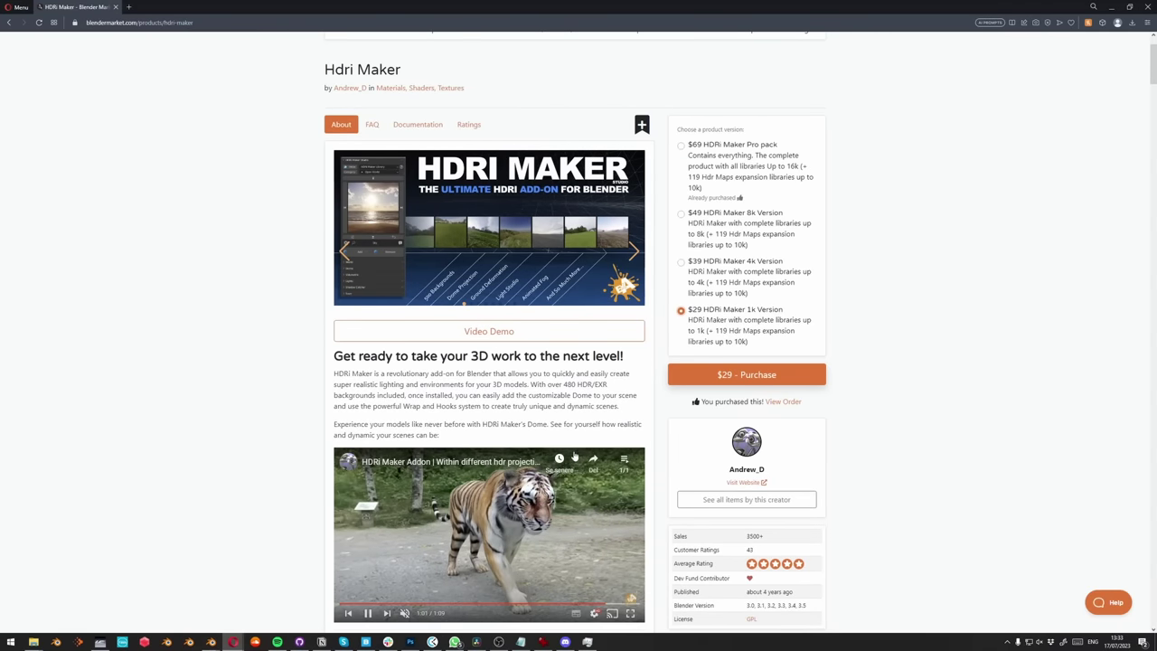
{"action": "scroll", "coordinate": [409, 287], "scroll_direction": "down", "scroll_amount": 3}
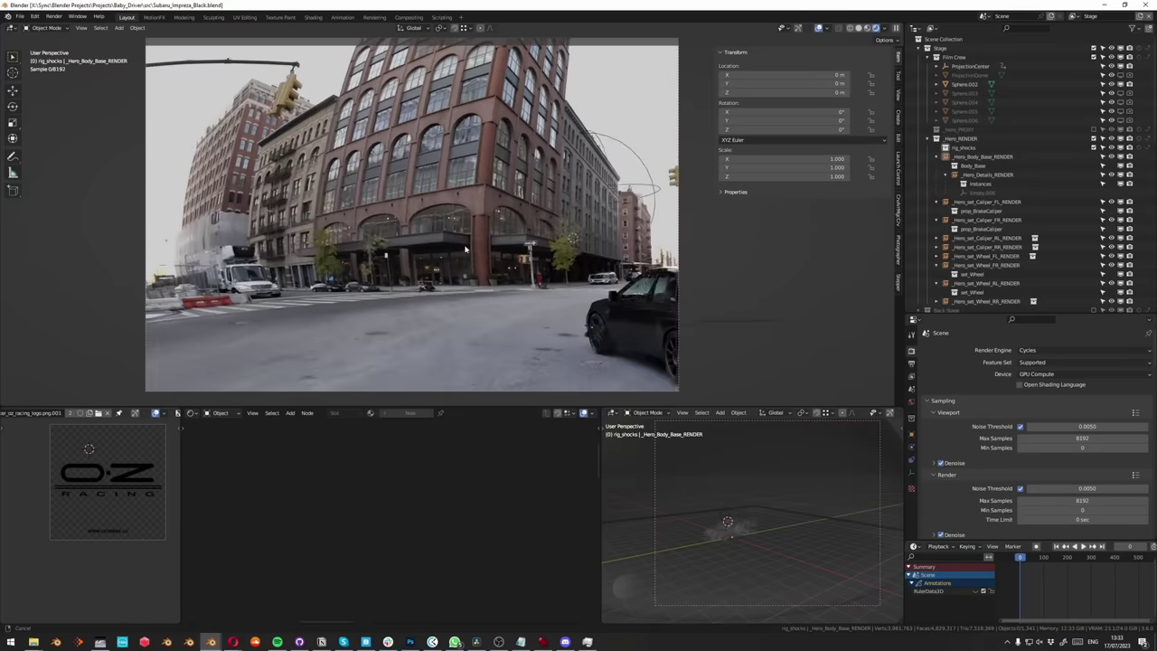
{"action": "middle_click_drag", "start_coordinate": [463, 248], "coordinate": [448, 271]}
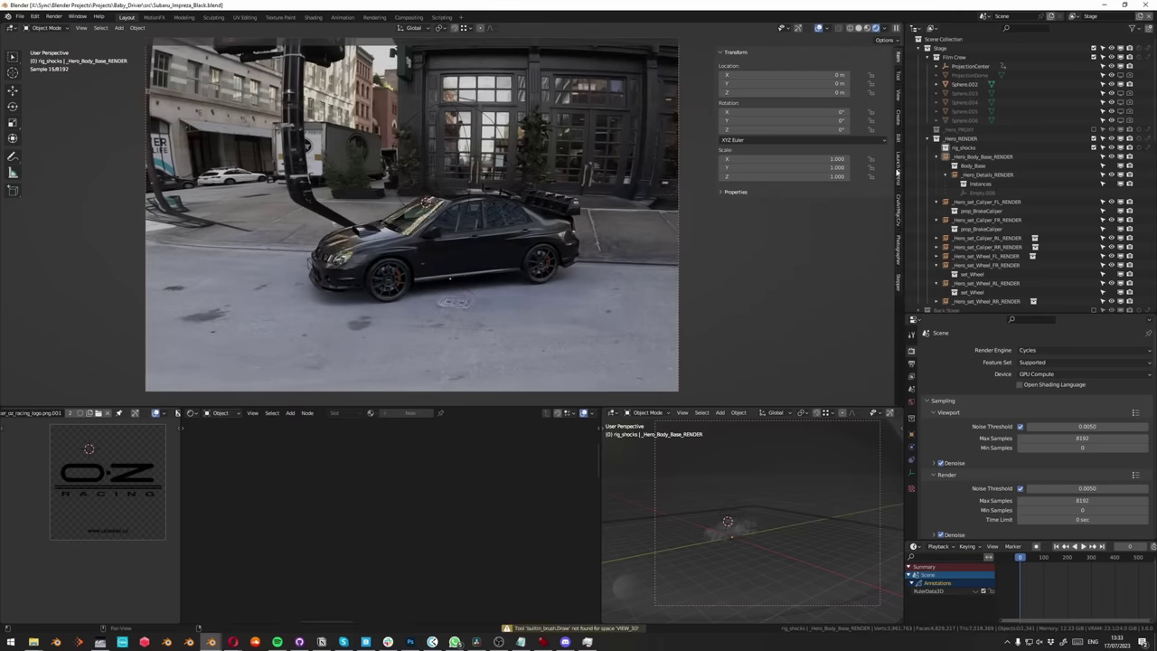
{"action": "left_click", "coordinate": [897, 209]}
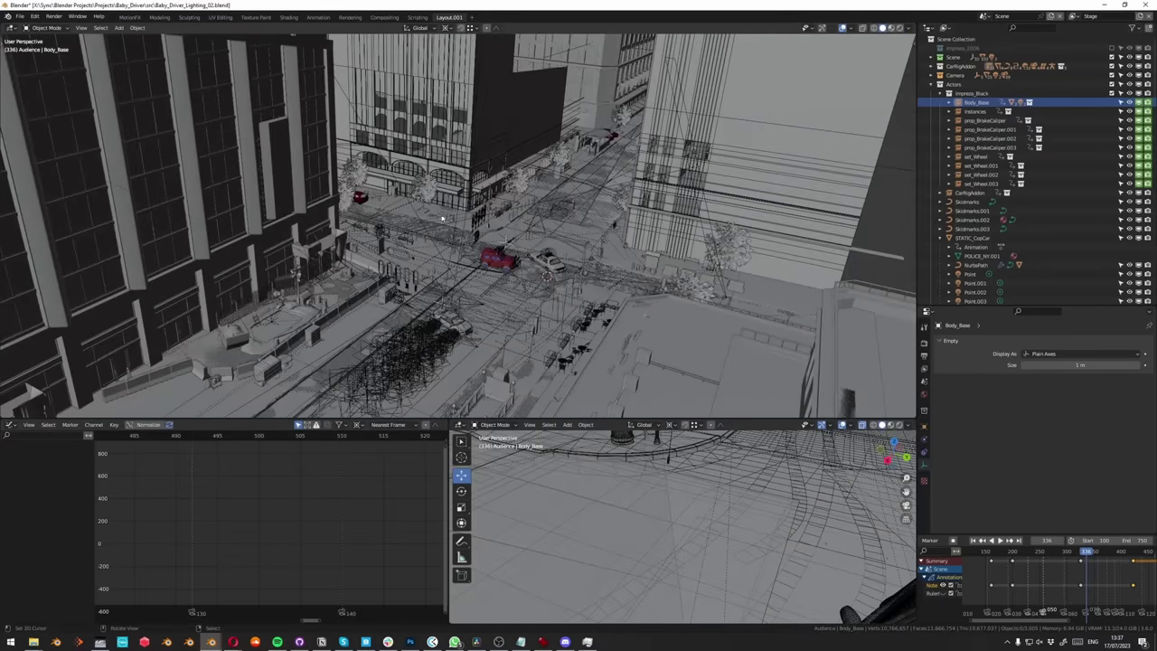
Step: In Baby_Driver_Lighting_02.blend, select the DOME_Konigsallee 04K_Ground_BAKED mesh around the intersection
{"action": "middle_click_drag", "start_coordinate": [443, 217], "coordinate": [443, 271]}
{"action": "scroll", "coordinate": [470, 216], "scroll_direction": "up", "scroll_amount": 2}
{"action": "left_click", "coordinate": [468, 215]}
{"action": "scroll", "coordinate": [416, 289], "scroll_direction": "up", "scroll_amount": 5}
{"action": "scroll", "coordinate": [443, 285], "scroll_direction": "down", "scroll_amount": 5}
{"action": "scroll", "coordinate": [442, 324], "scroll_direction": "down", "scroll_amount": 3}
{"action": "mouse_move", "coordinate": [443, 271]}
{"action": "middle_mouse_down", "text": "shift"}
{"action": "mouse_move", "coordinate": [545, 316]}
{"action": "mouse_move", "coordinate": [501, 392]}
{"action": "middle_mouse_up", "text": "shift"}
Step: Switch the viewport to Rendered shading and examine the lit intersection with the cars from several angles
{"action": "key", "text": "z"}
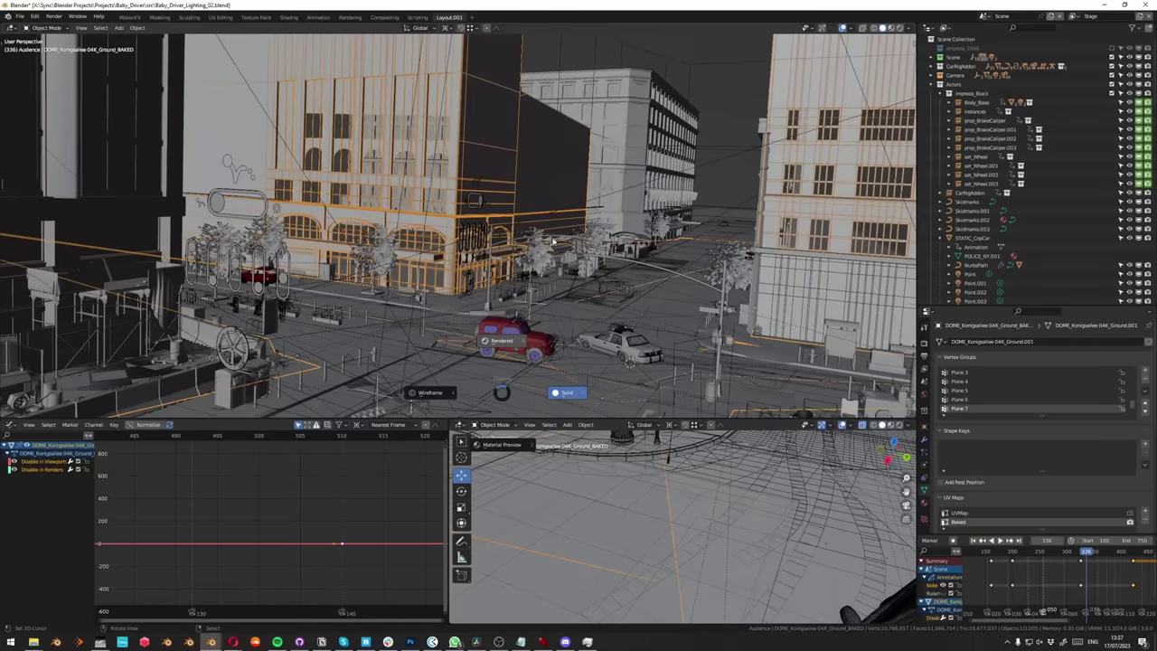
{"action": "left_click", "coordinate": [512, 336]}
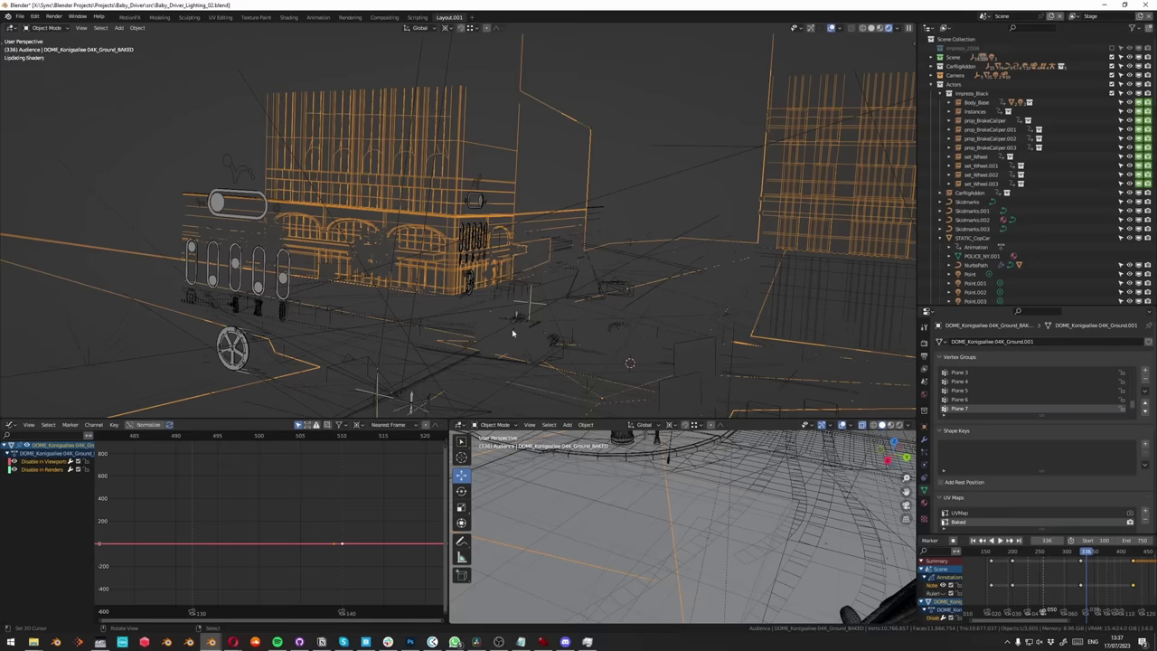
{"action": "middle_click_drag", "start_coordinate": [489, 298], "coordinate": [504, 336]}
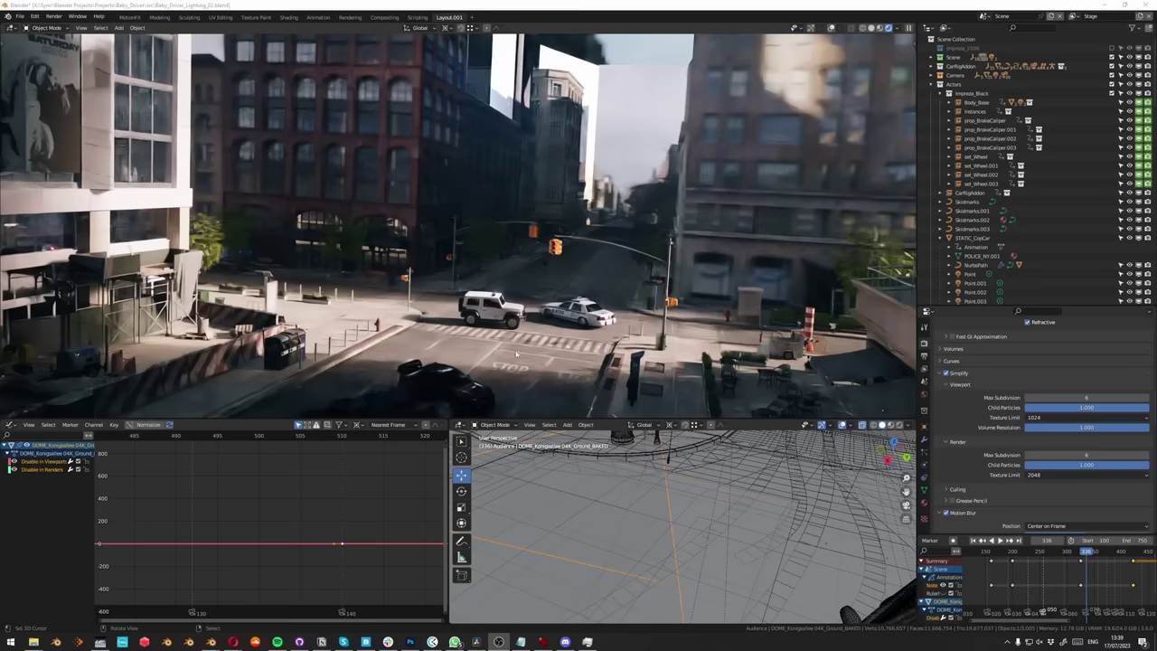
{"action": "middle_click_drag", "start_coordinate": [543, 356], "coordinate": [546, 318]}
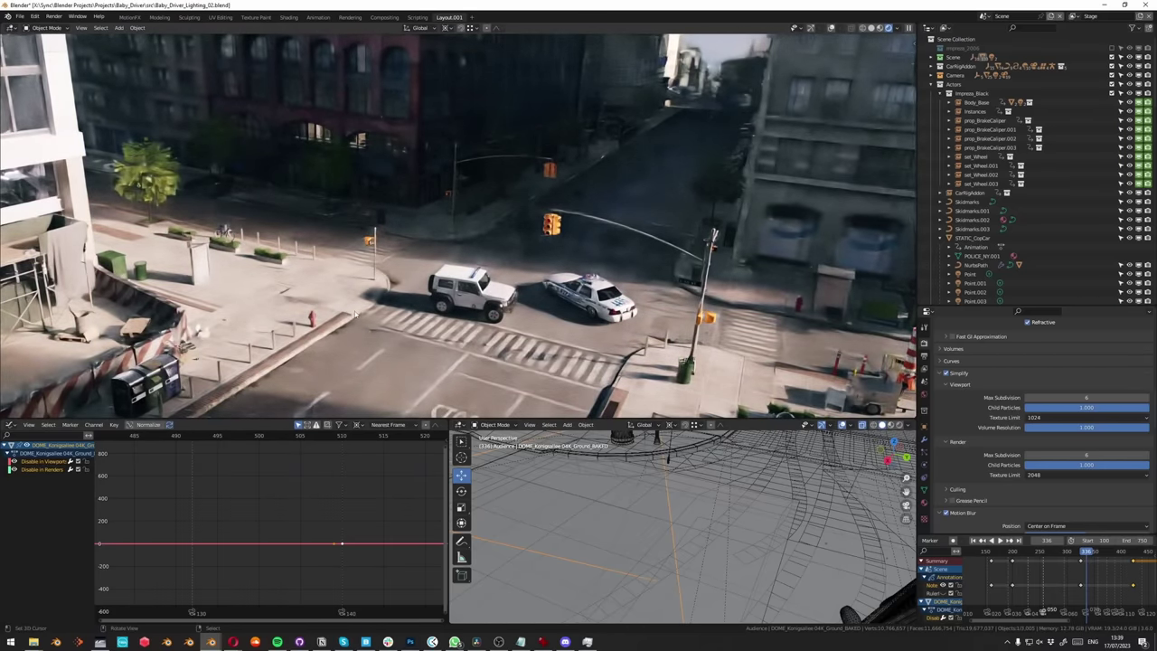
{"action": "middle_click_drag", "start_coordinate": [366, 305], "coordinate": [493, 187]}
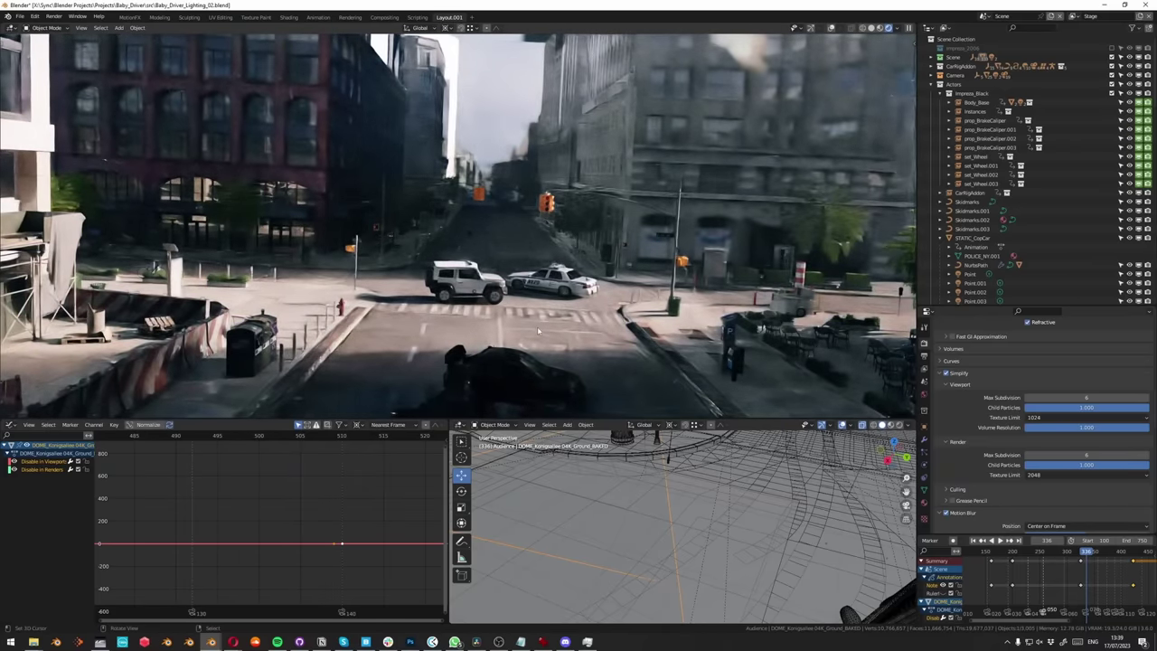
{"action": "middle_click_drag", "start_coordinate": [553, 333], "coordinate": [395, 275]}
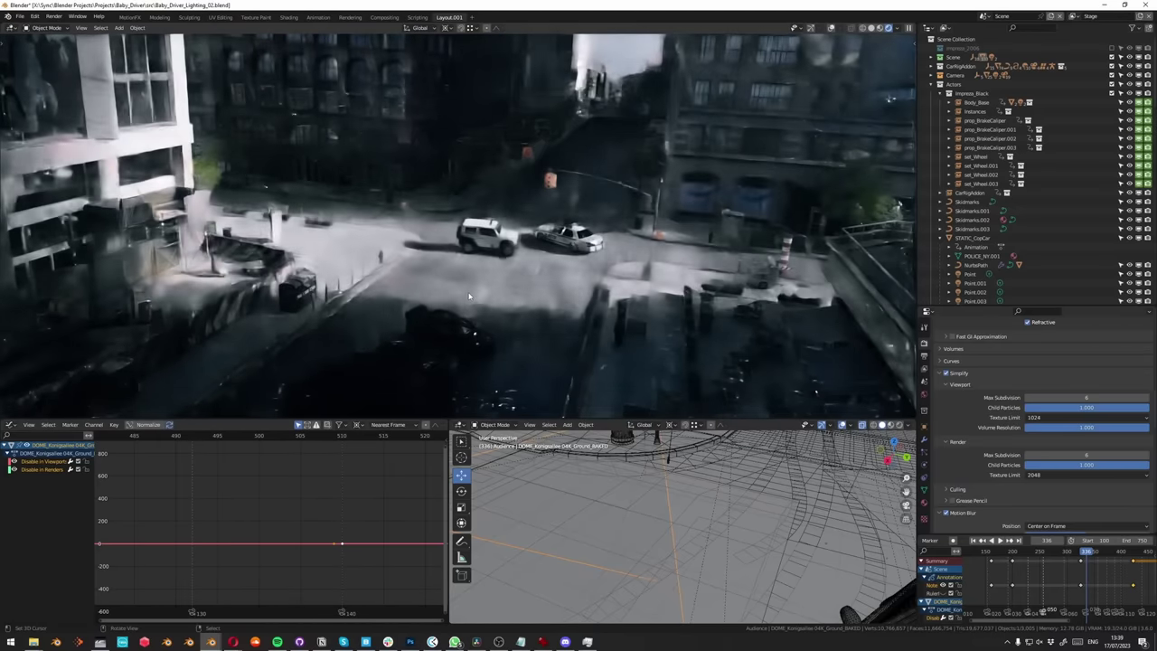
Step: Return the viewport to Solid shading, play the animation through the scene camera and scrub back to an earlier frame
{"action": "key", "text": "z"}
{"action": "left_click", "coordinate": [434, 297]}
{"action": "key", "text": "KP_0"}
{"action": "key", "text": "space"}
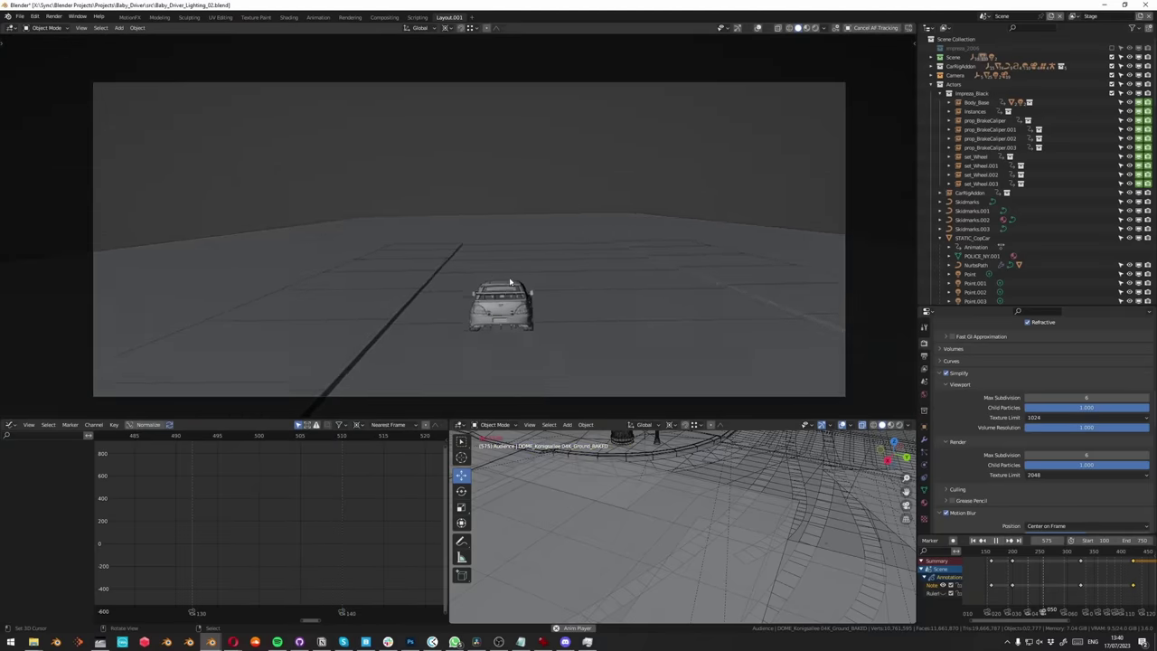
{"action": "left_click_drag", "start_coordinate": [1119, 553], "coordinate": [1032, 553]}
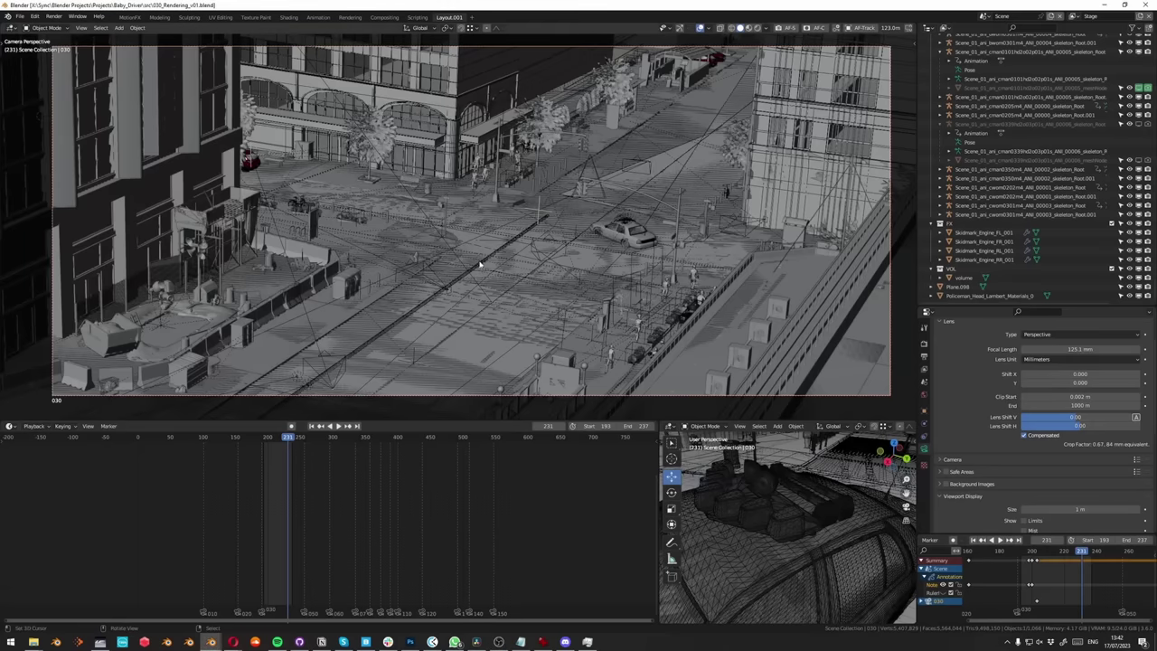
Step: In 030_Rendering_v01.blend, examine the timeline's camera markers and keyframes on either side of shot 030
{"action": "scroll", "coordinate": [274, 612], "scroll_direction": "up", "scroll_amount": 8}
{"action": "middle_click_drag", "start_coordinate": [273, 612], "coordinate": [67, 608]}
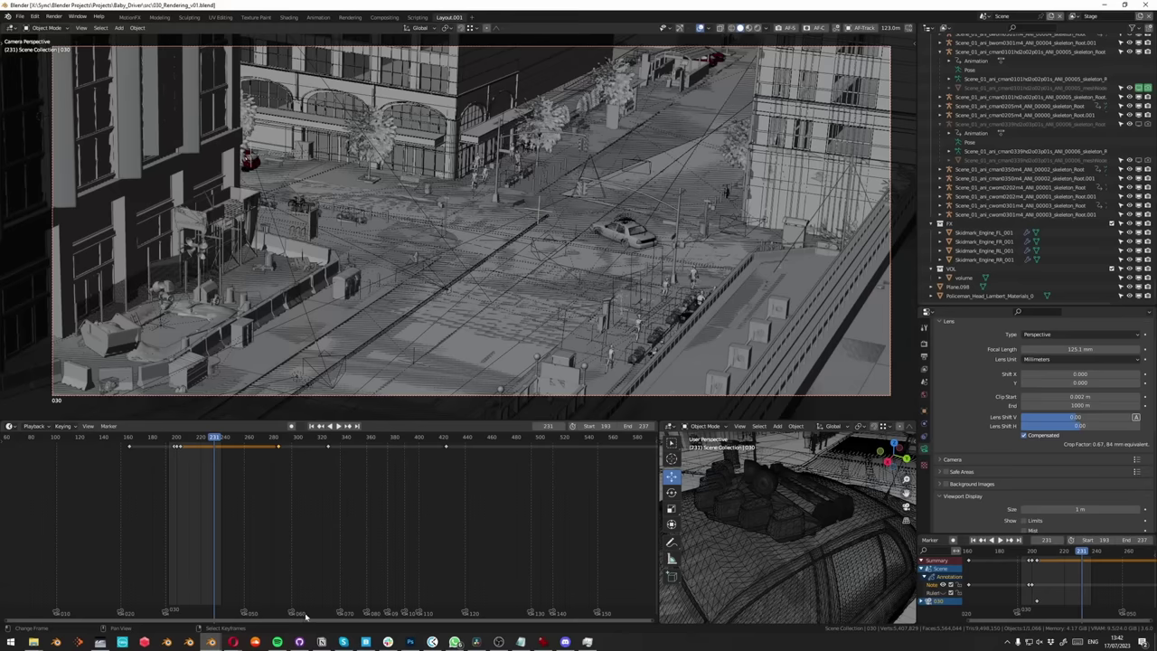
{"action": "middle_click_drag", "start_coordinate": [306, 618], "coordinate": [222, 617]}
{"action": "scroll", "coordinate": [214, 617], "scroll_direction": "up", "scroll_amount": 3}
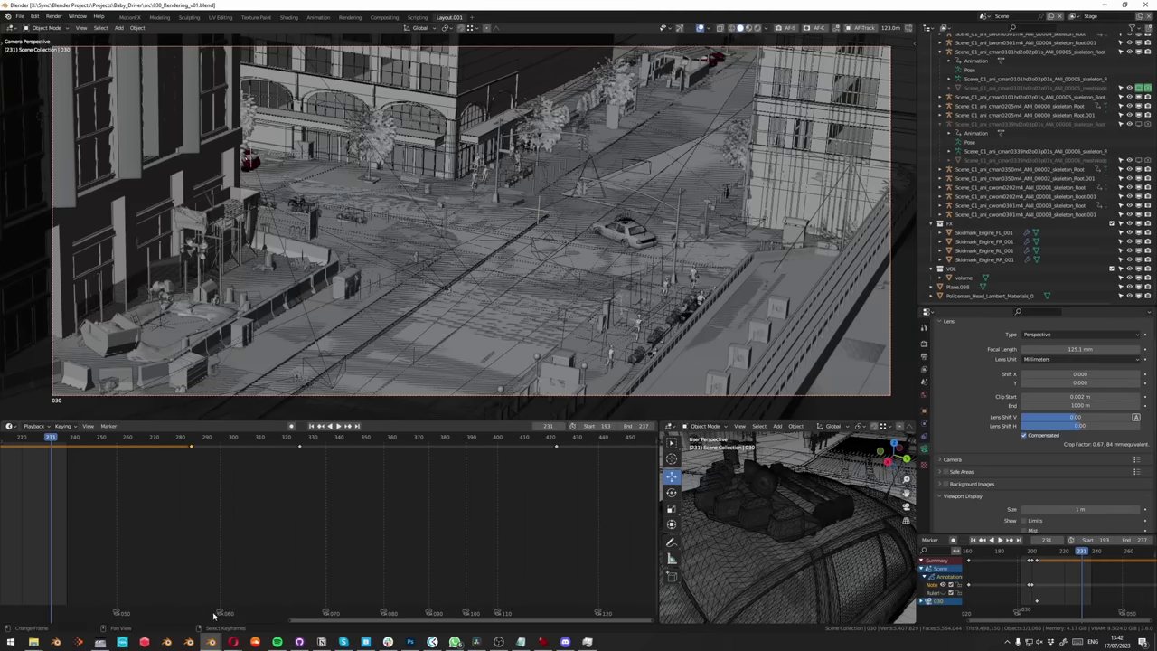
{"action": "scroll", "coordinate": [221, 616], "scroll_direction": "up", "scroll_amount": 2}
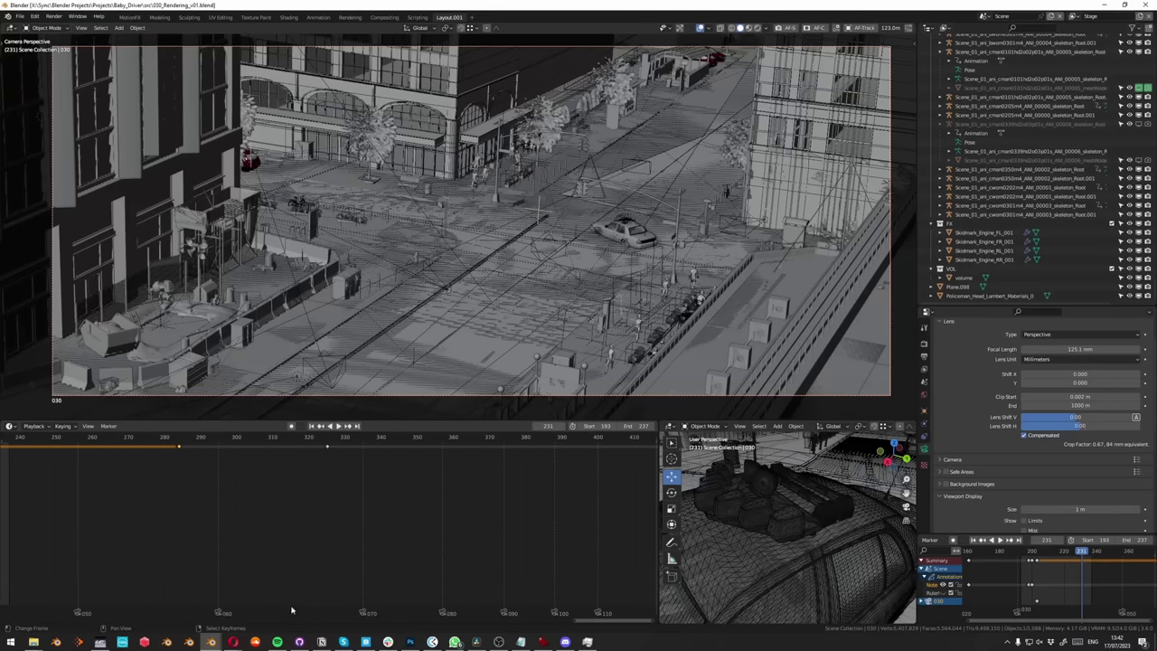
{"action": "middle_click_drag", "start_coordinate": [292, 608], "coordinate": [295, 605]}
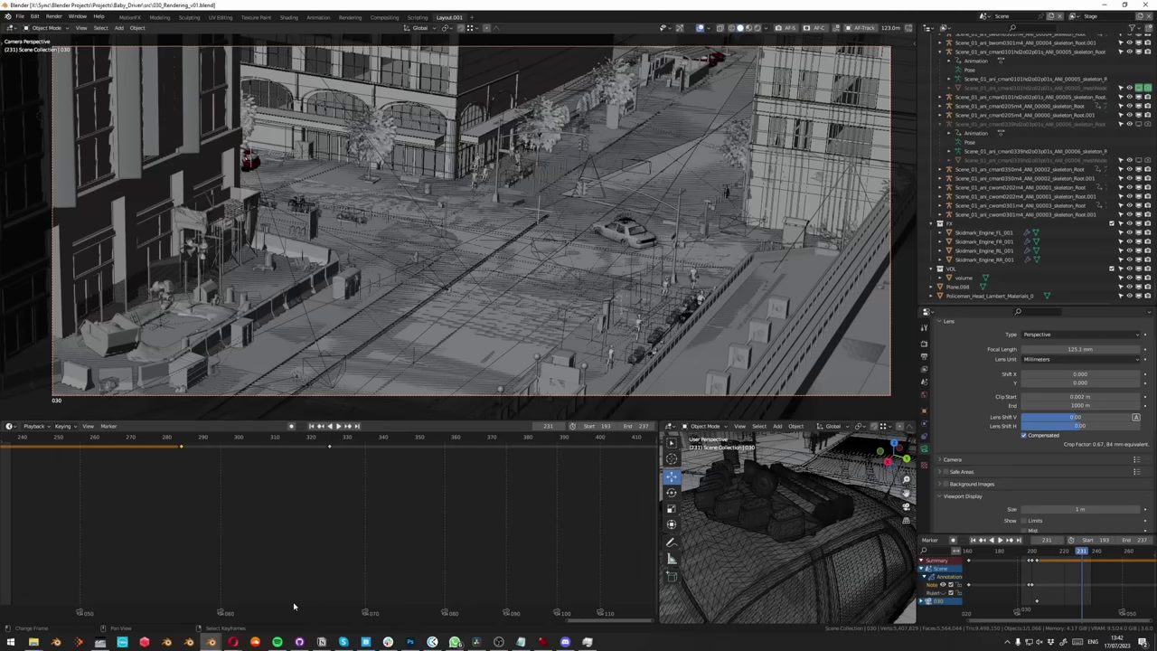
{"action": "scroll", "coordinate": [242, 614], "scroll_direction": "down", "scroll_amount": 1}
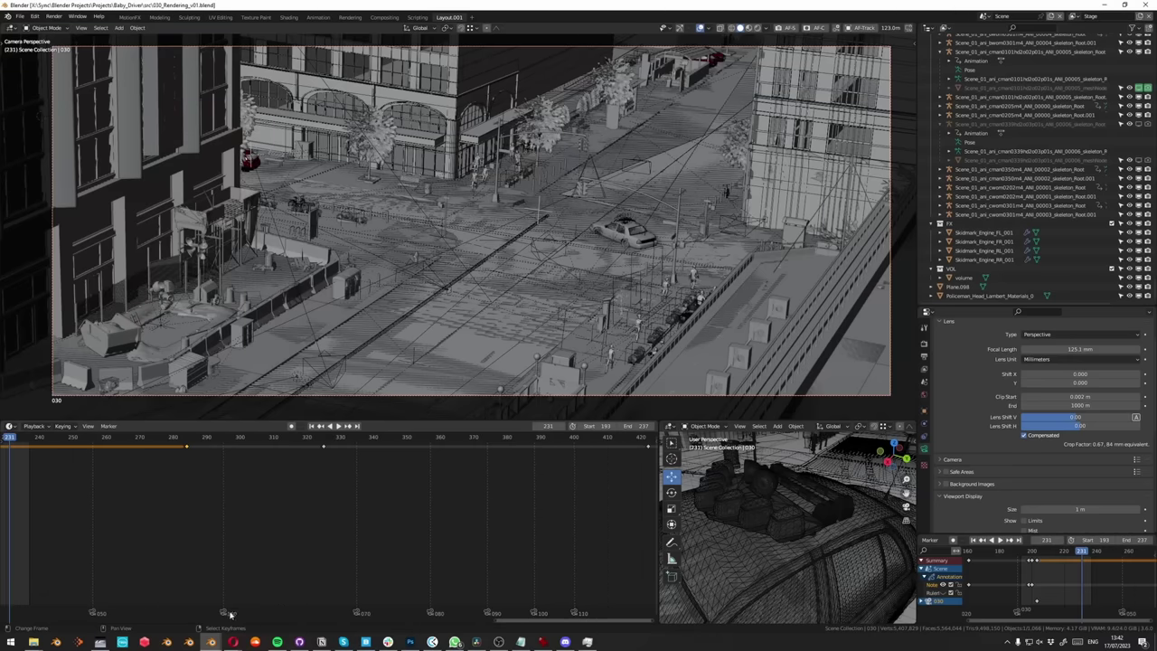
{"action": "key", "text": "Home"}
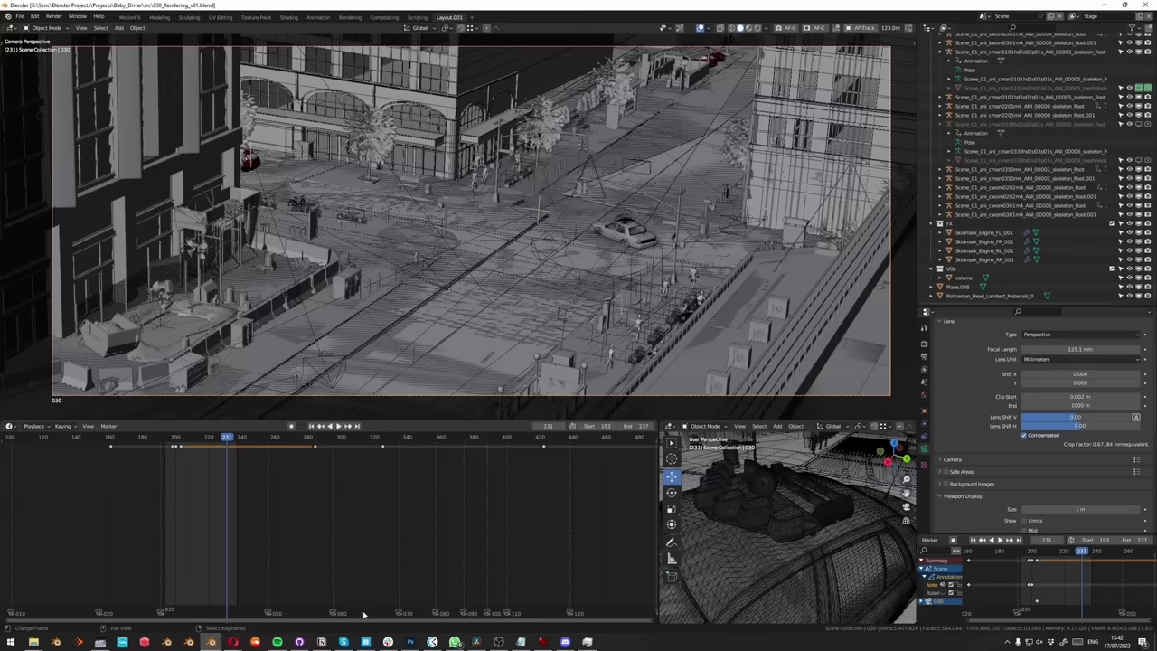
{"action": "scroll", "coordinate": [363, 615], "scroll_direction": "up", "scroll_amount": 4}
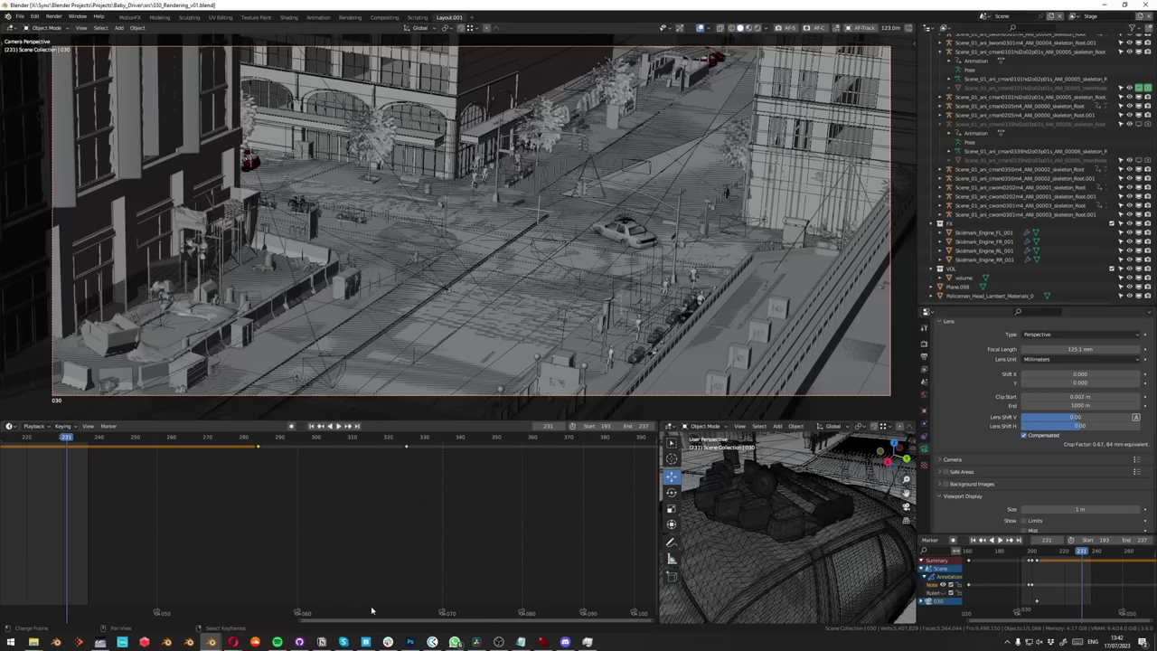
{"action": "scroll", "coordinate": [366, 613], "scroll_direction": "down", "scroll_amount": 5}
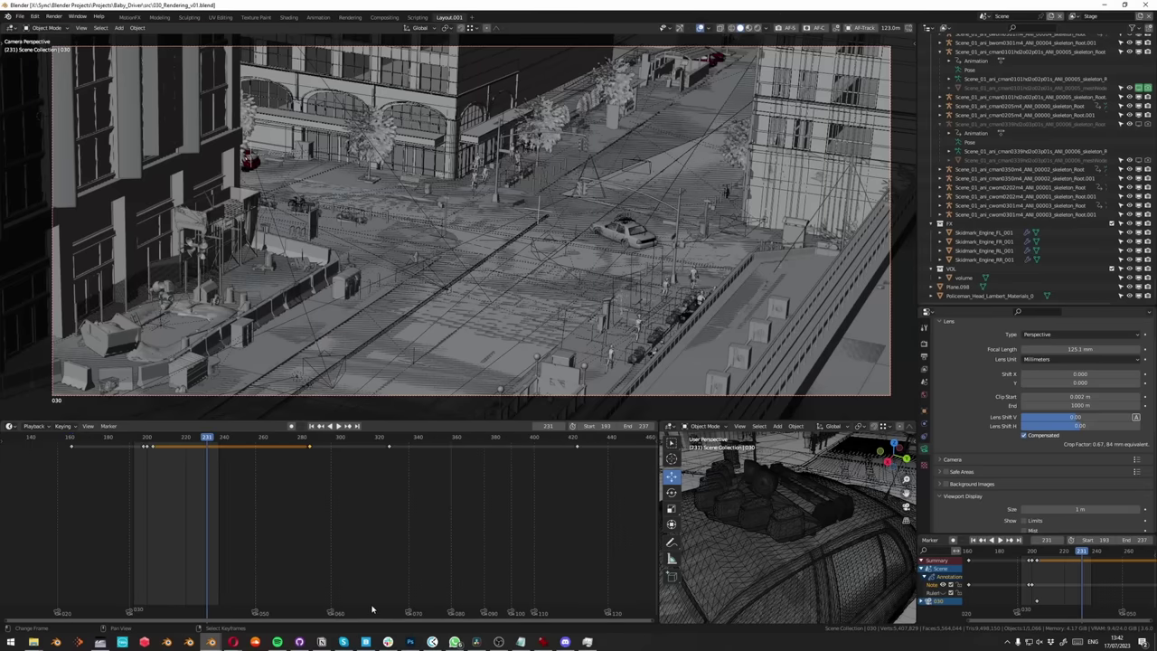
{"action": "scroll", "coordinate": [372, 602], "scroll_direction": "down", "scroll_amount": 2}
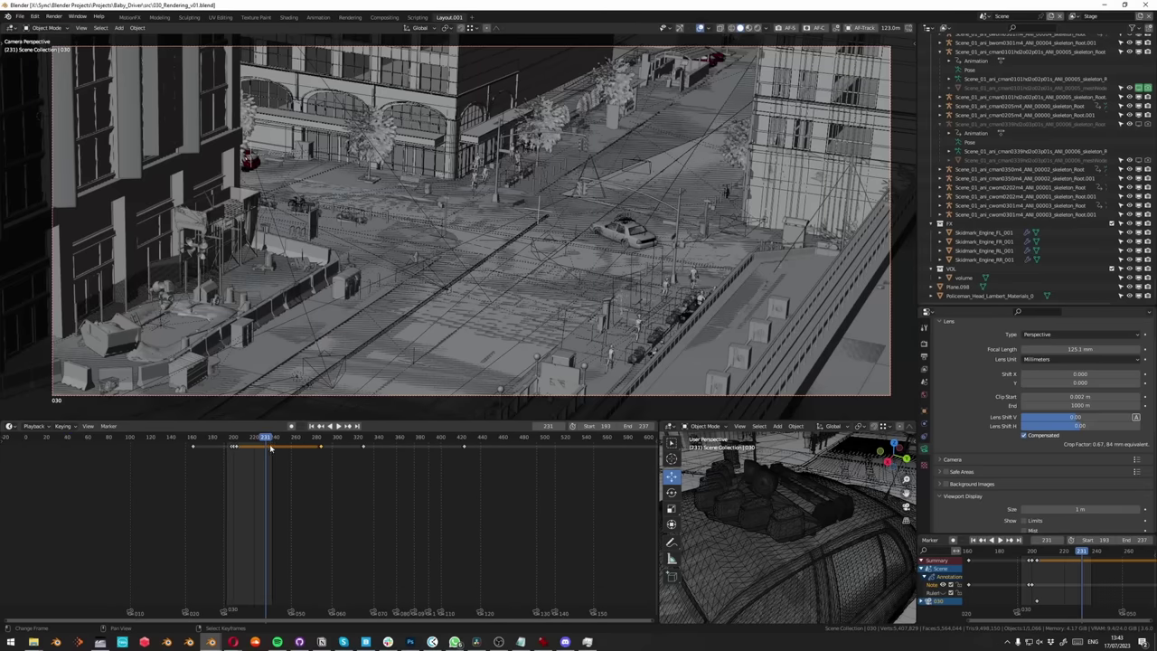
Step: Play shot 030 backwards briefly and scrub through its frame range, stopping at frame 217
{"action": "key", "text": "ctrl+shift+space"}
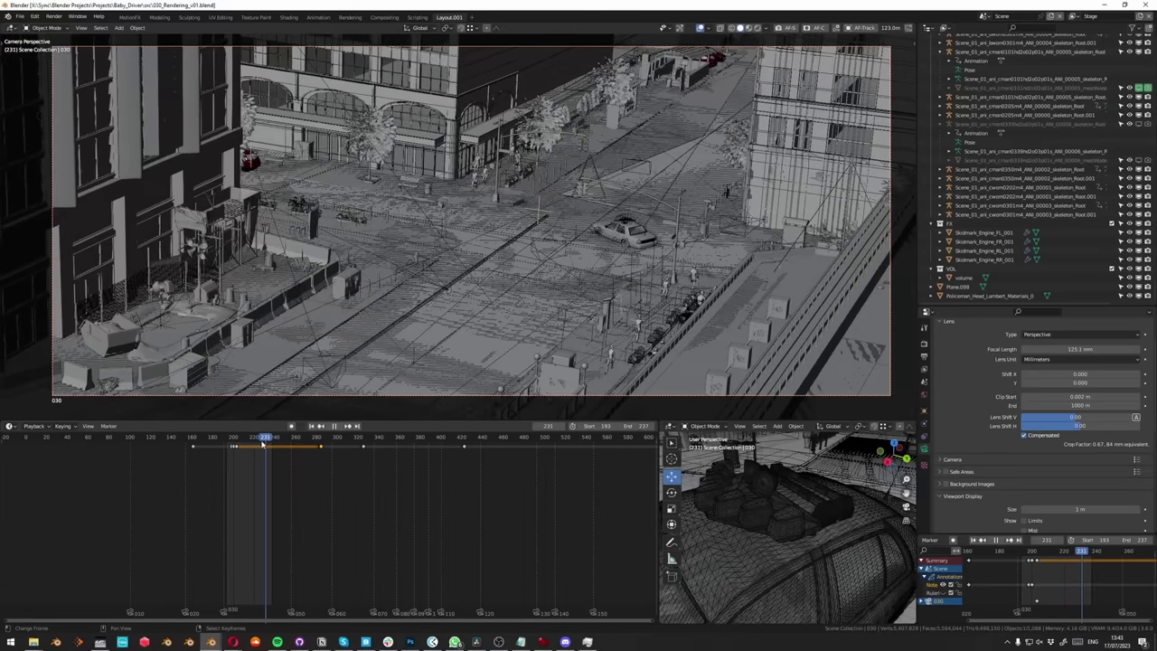
{"action": "key", "text": "space"}
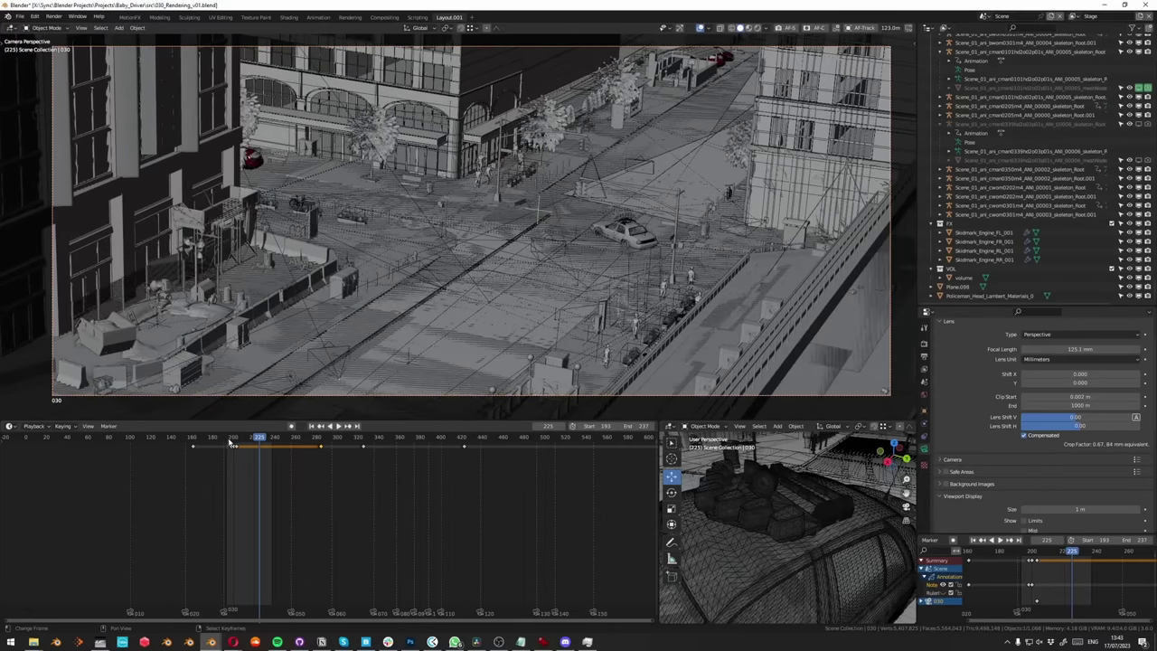
{"action": "left_click_drag", "start_coordinate": [232, 443], "coordinate": [250, 443]}
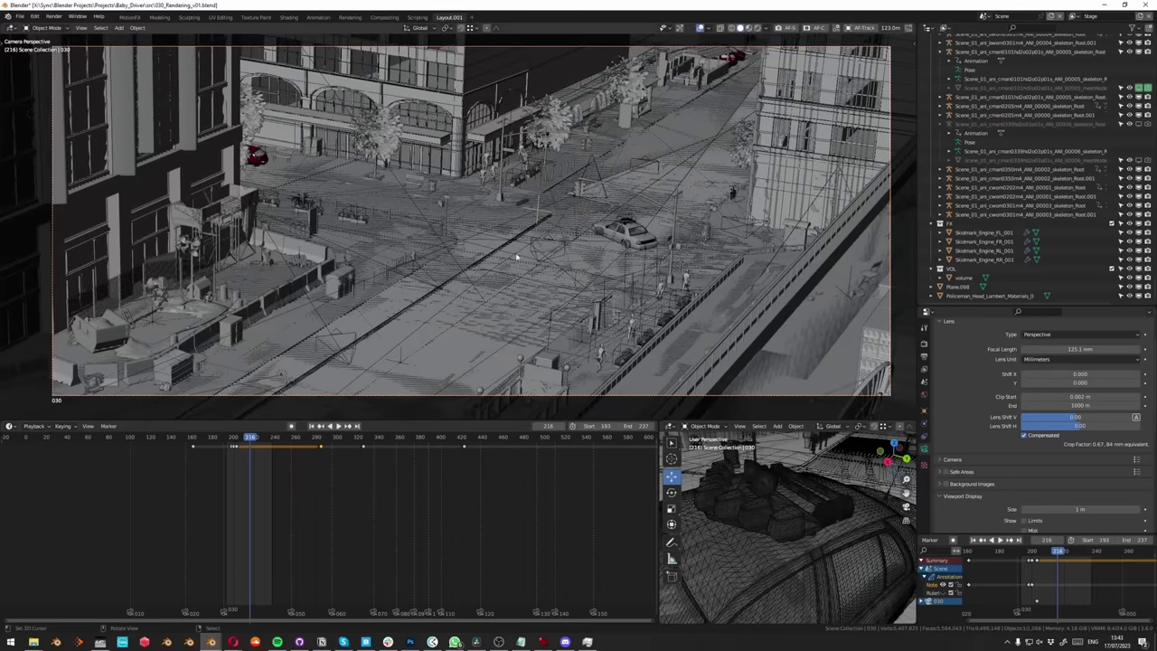
{"action": "left_click_drag", "start_coordinate": [250, 441], "coordinate": [262, 441]}
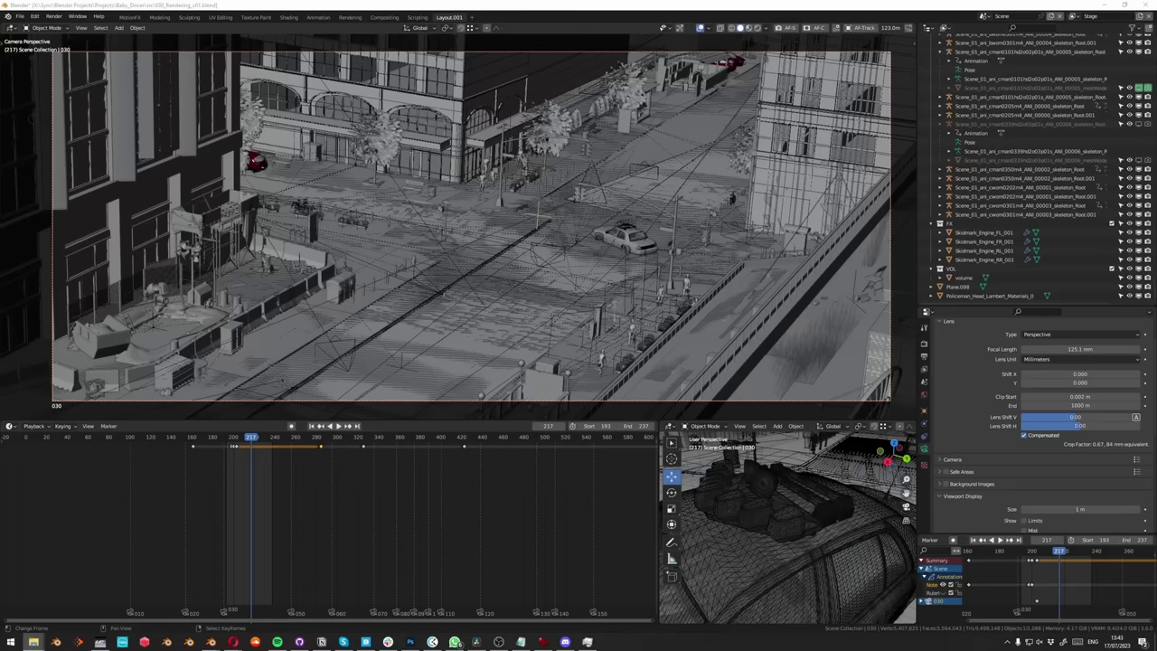
Step: Show camera 030's view in Rendered shading, save a render snapshot of frame 217 and fit the whole snapshot in view
{"action": "key", "text": "z"}
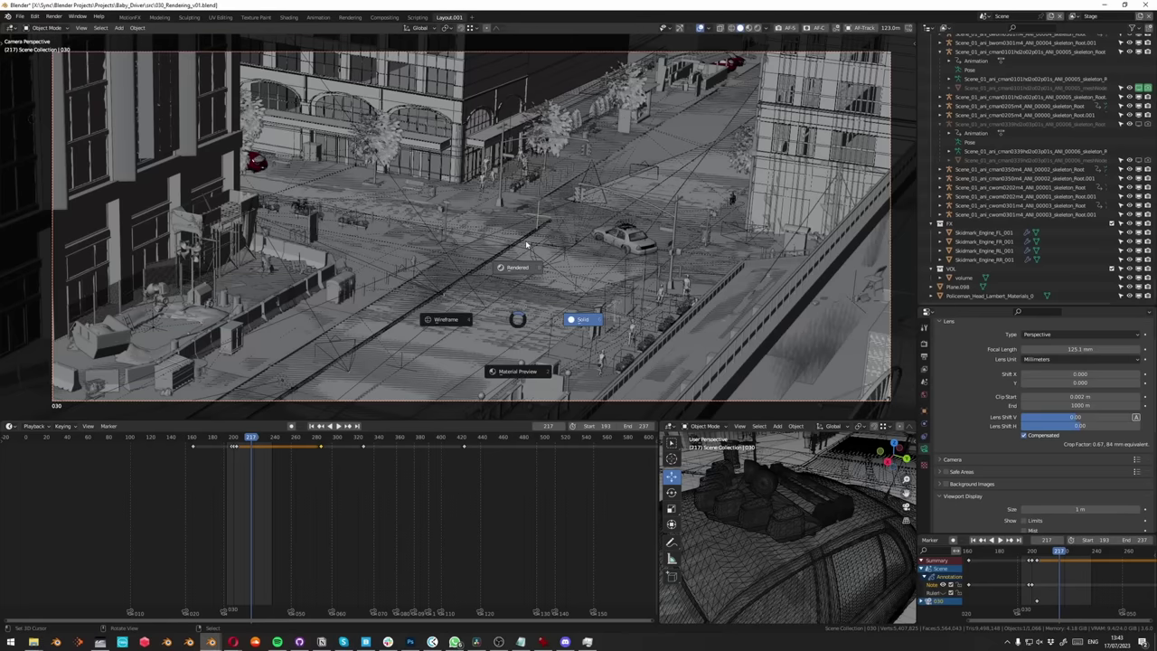
{"action": "left_click", "coordinate": [526, 244]}
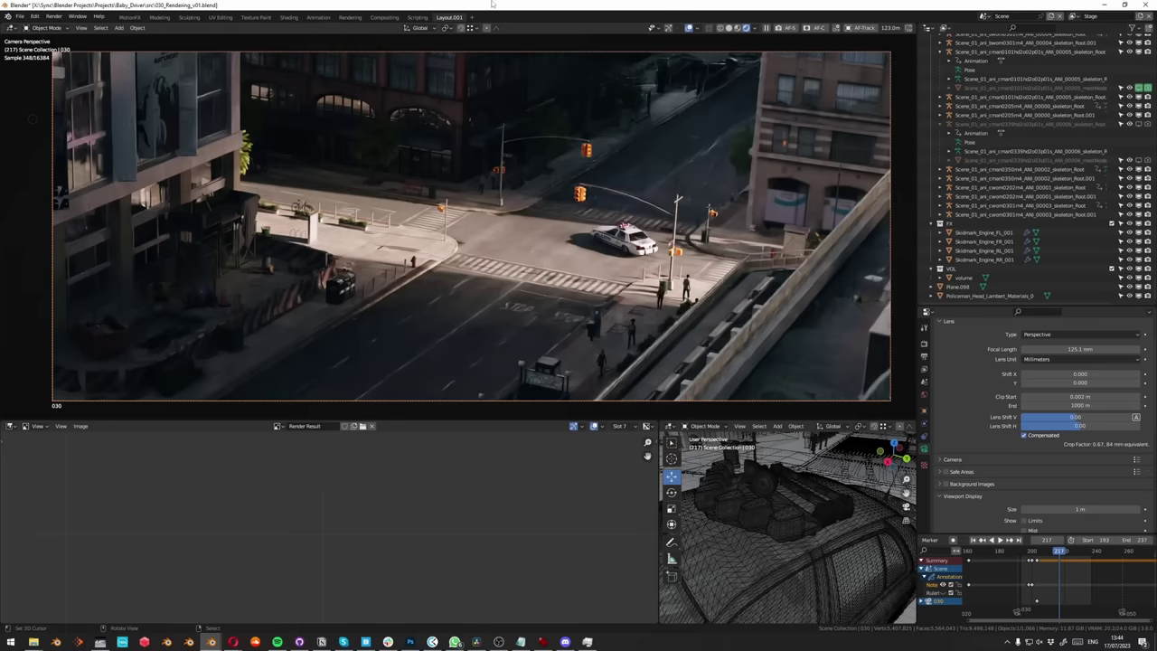
{"action": "key", "text": "F12"}
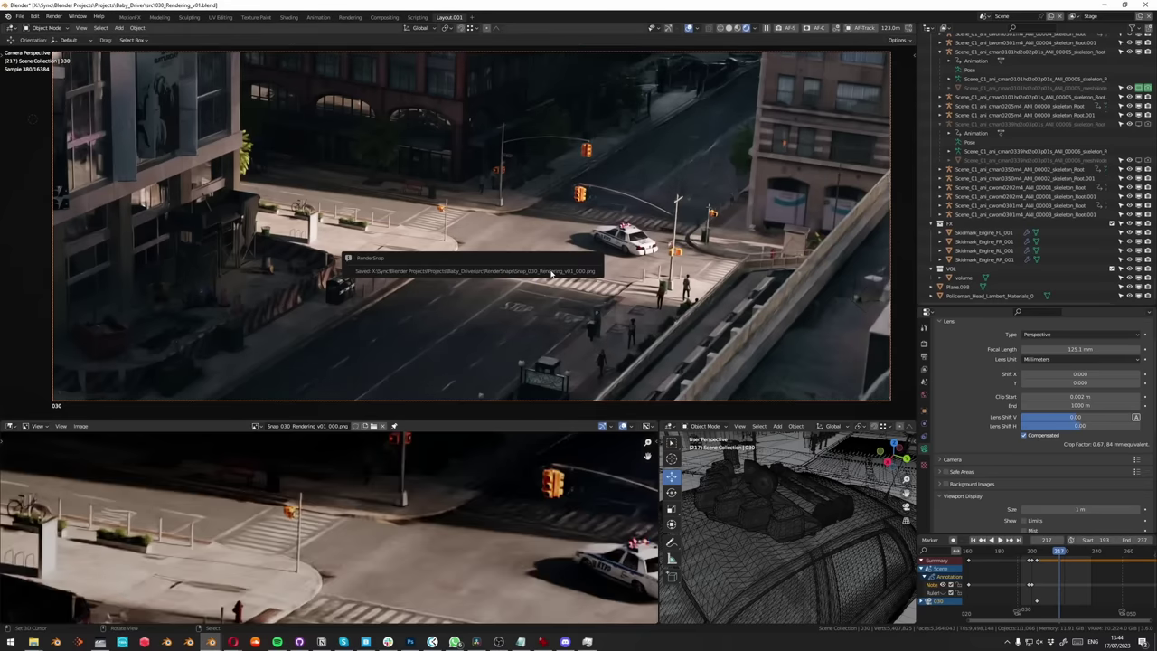
{"action": "scroll", "coordinate": [444, 493], "scroll_direction": "down", "scroll_amount": 6}
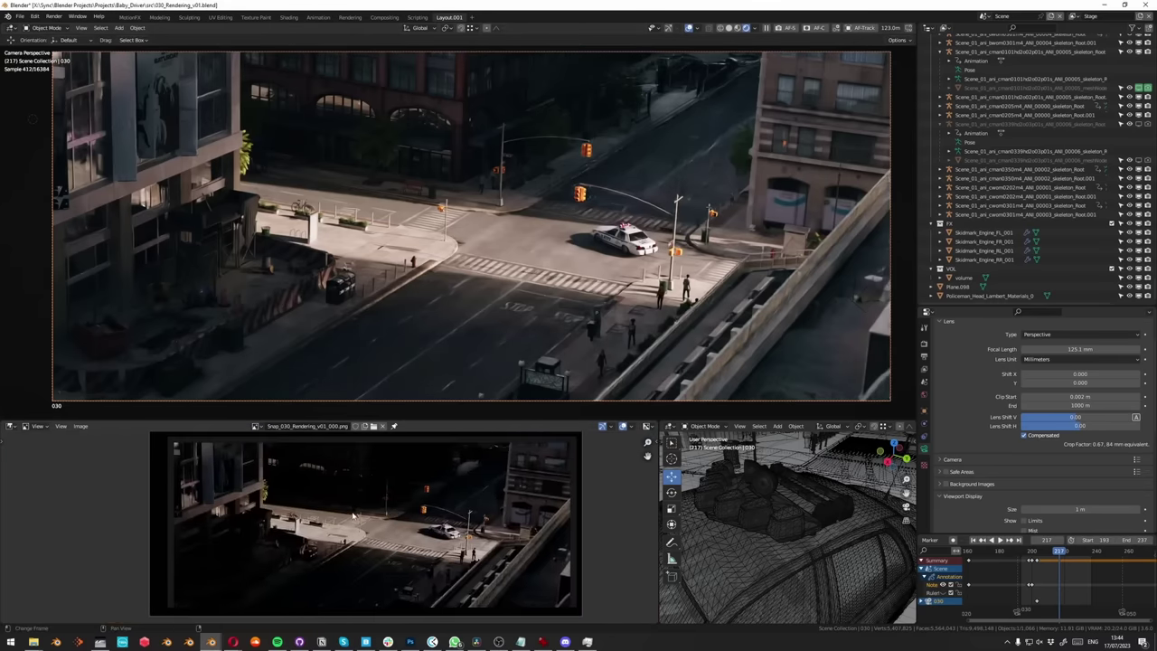
Step: Zoom in on the police car in the shot 030 snapshot and review the scene's Cycles sampling settings
{"action": "scroll", "coordinate": [445, 529], "scroll_direction": "up", "scroll_amount": 5}
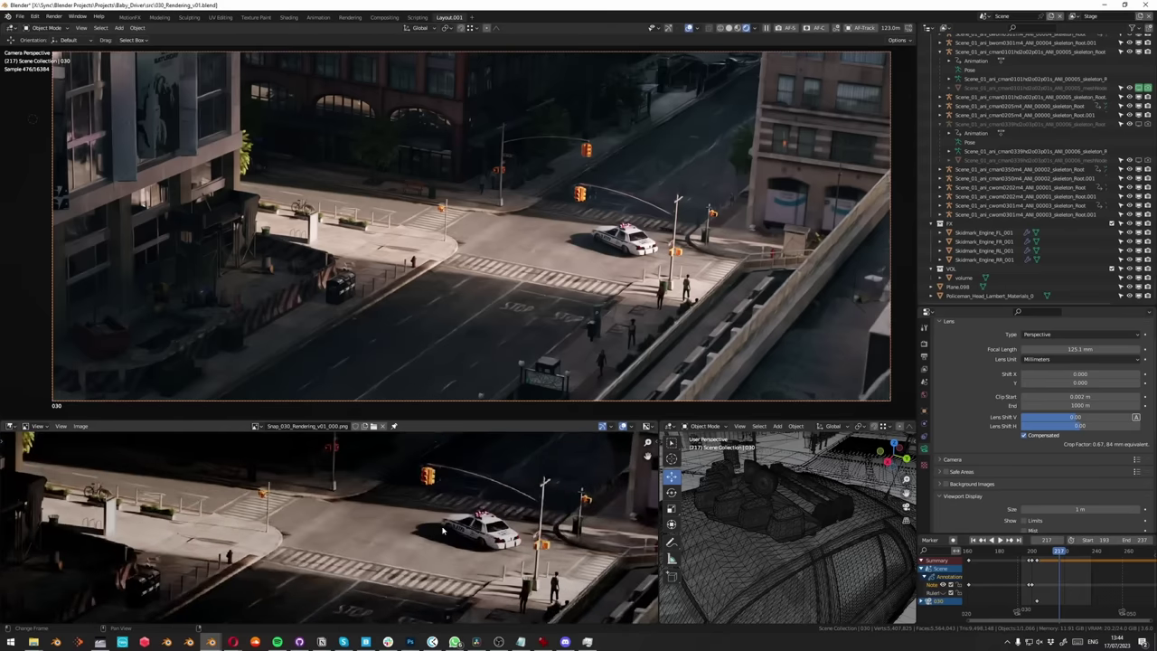
{"action": "left_click", "coordinate": [924, 343]}
{"action": "scroll", "coordinate": [999, 477], "scroll_direction": "down", "scroll_amount": 8}
{"action": "scroll", "coordinate": [994, 470], "scroll_direction": "up", "scroll_amount": 8}
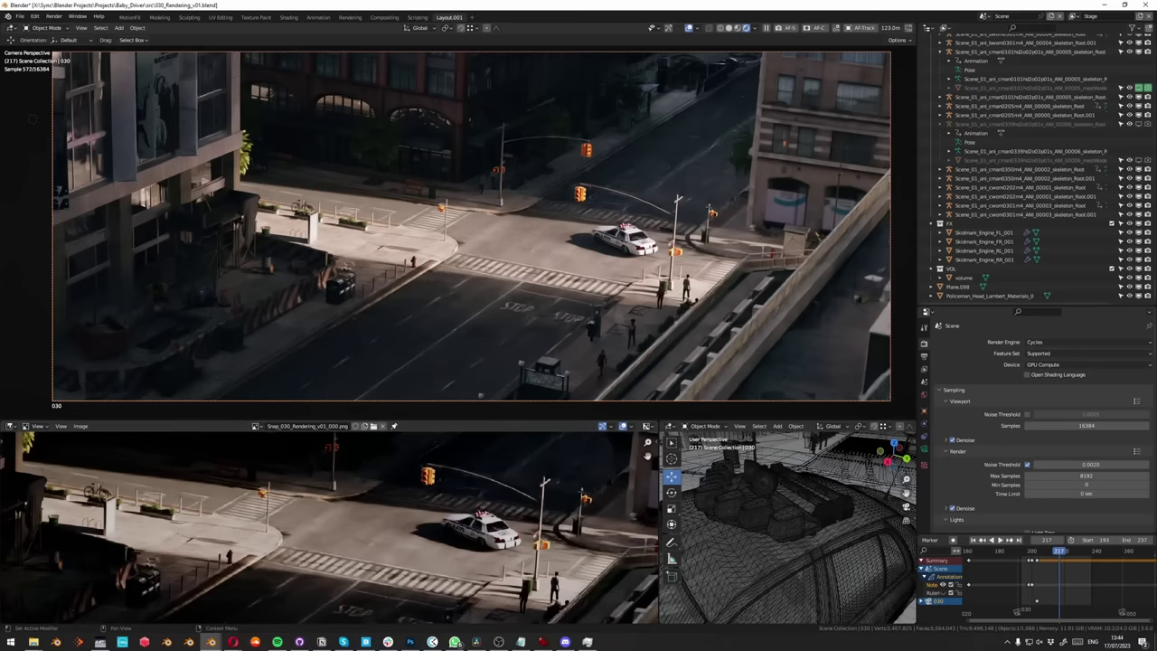
Step: Switch to the RenderSnaps folder and view the Snap_Baby_Driver_SceneBuilding_02 snapshots 000 to 003 one after another in IrfanView
{"action": "left_click_drag", "start_coordinate": [1156, 162], "coordinate": [778, 122]}
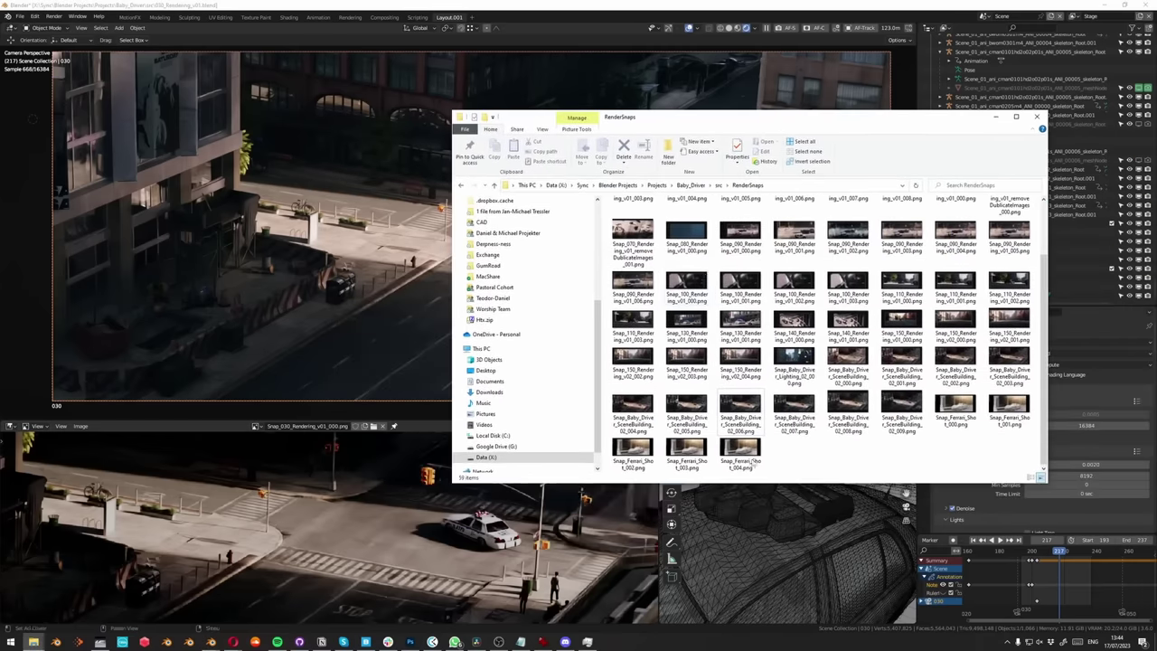
{"action": "double_click", "coordinate": [848, 357]}
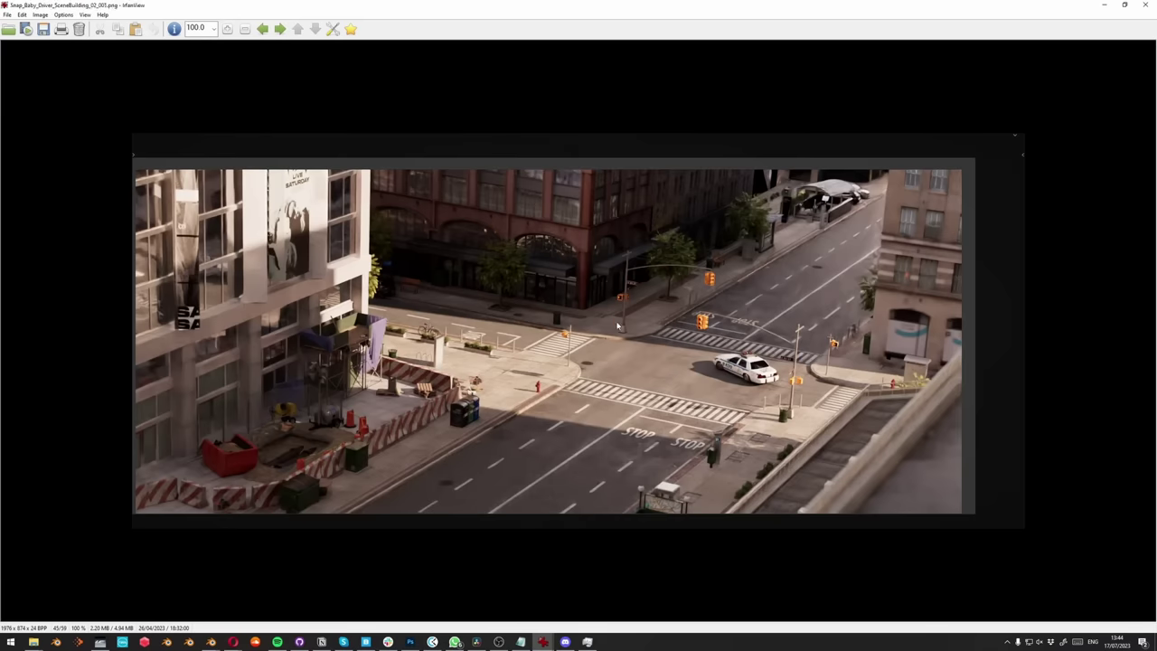
{"action": "key", "text": "Right"}
{"action": "key", "text": "Left"}
{"action": "key", "text": "Right"}
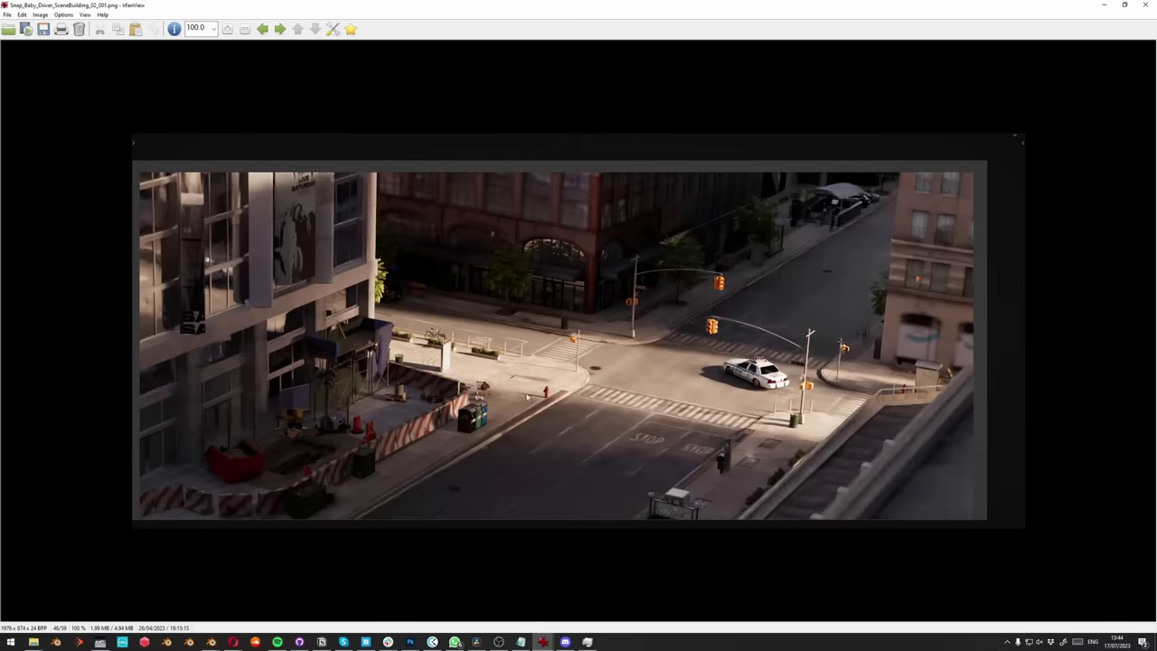
{"action": "key", "text": "Right"}
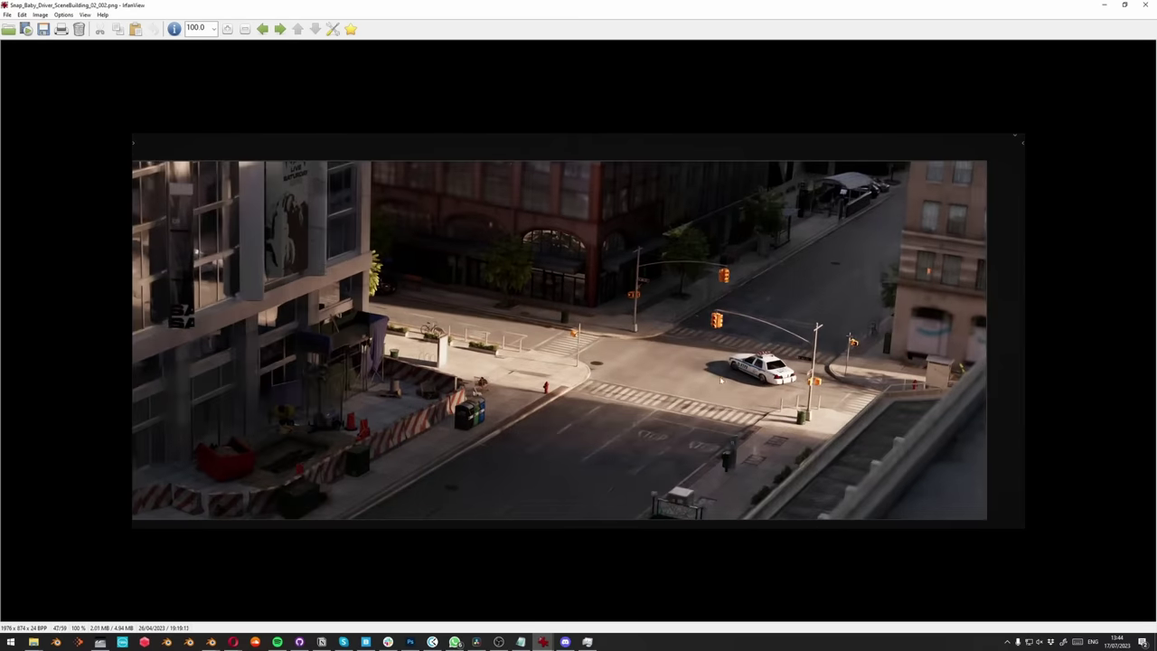
{"action": "key", "text": "Right"}
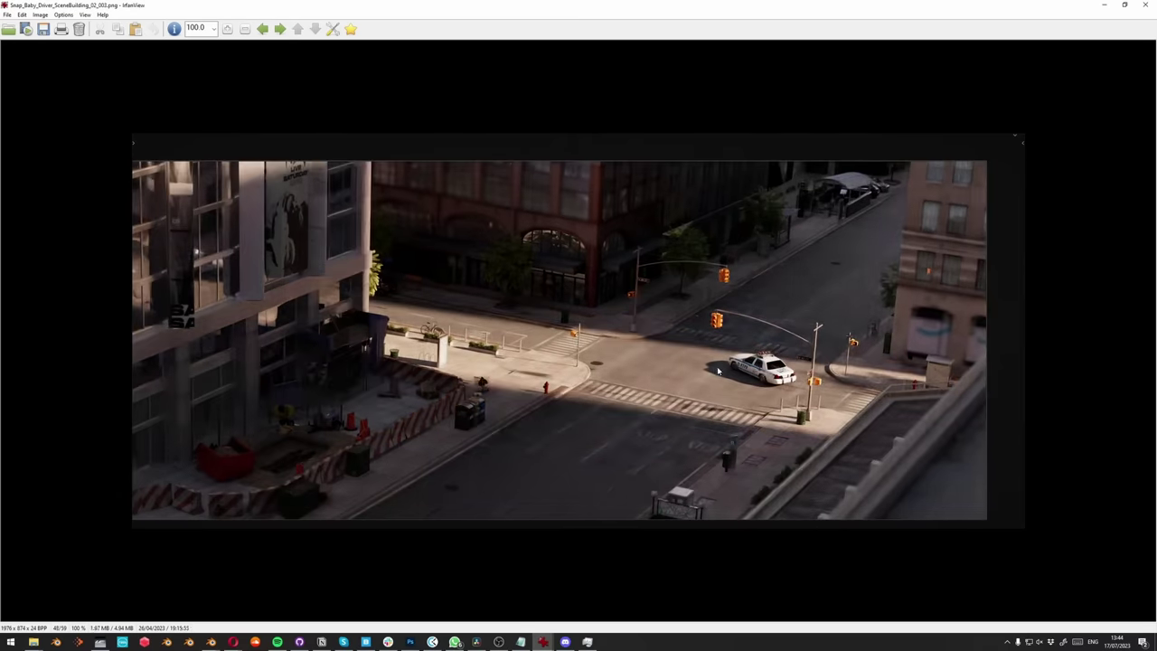
Step: Continue through the SceneBuilding_02 snapshots up to 009, then close the image viewer and return to the 030 scene in Blender
{"action": "key", "text": "Right"}
{"action": "key", "text": "Right"}
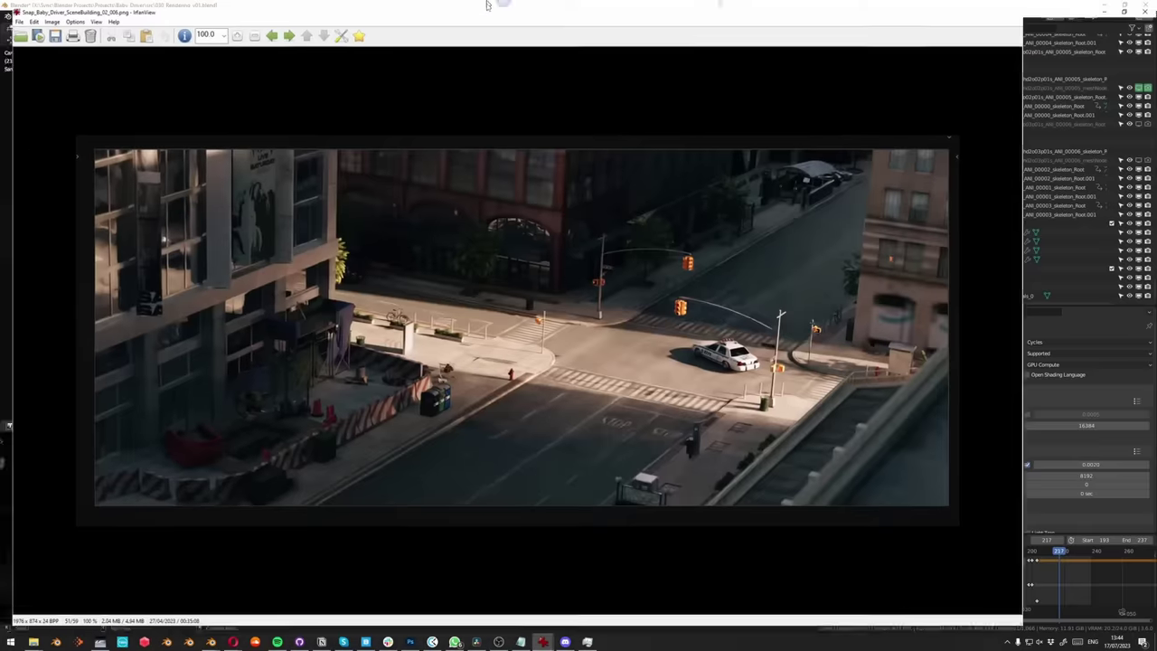
{"action": "key", "text": "Right"}
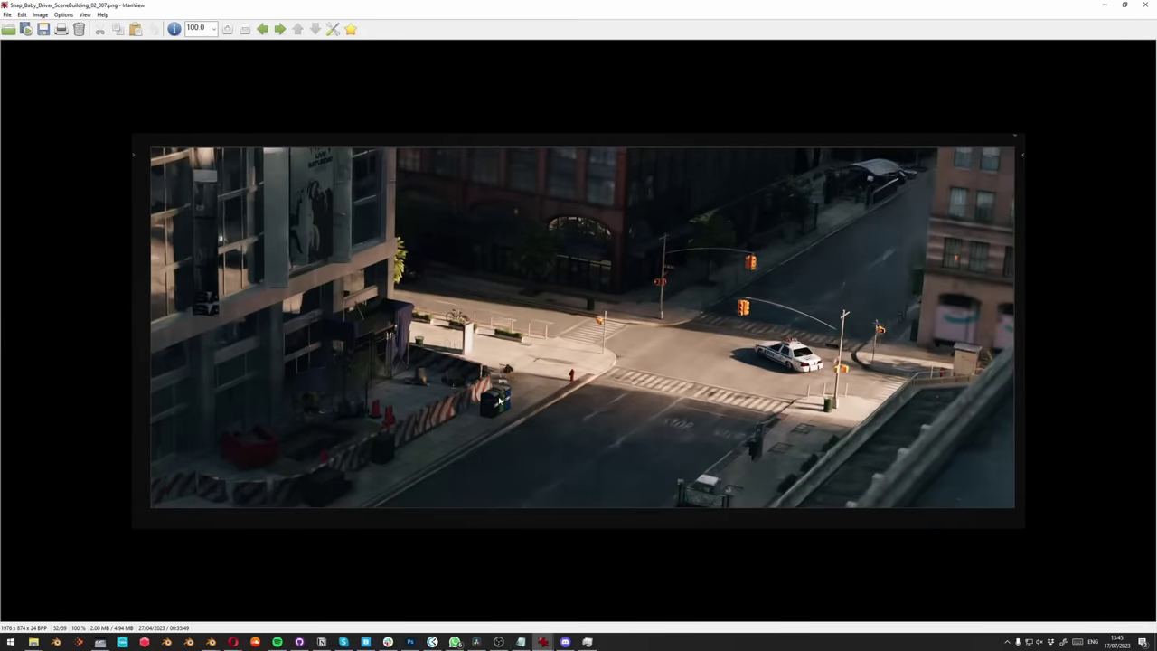
{"action": "key", "text": "Right"}
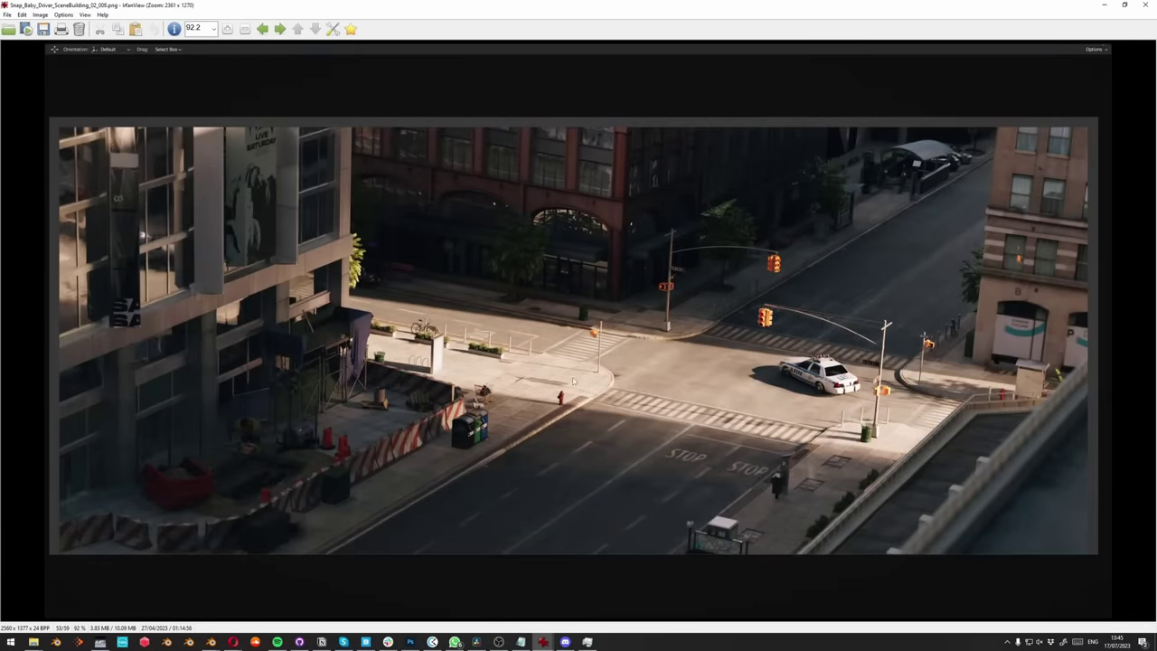
{"action": "key", "text": "Right"}
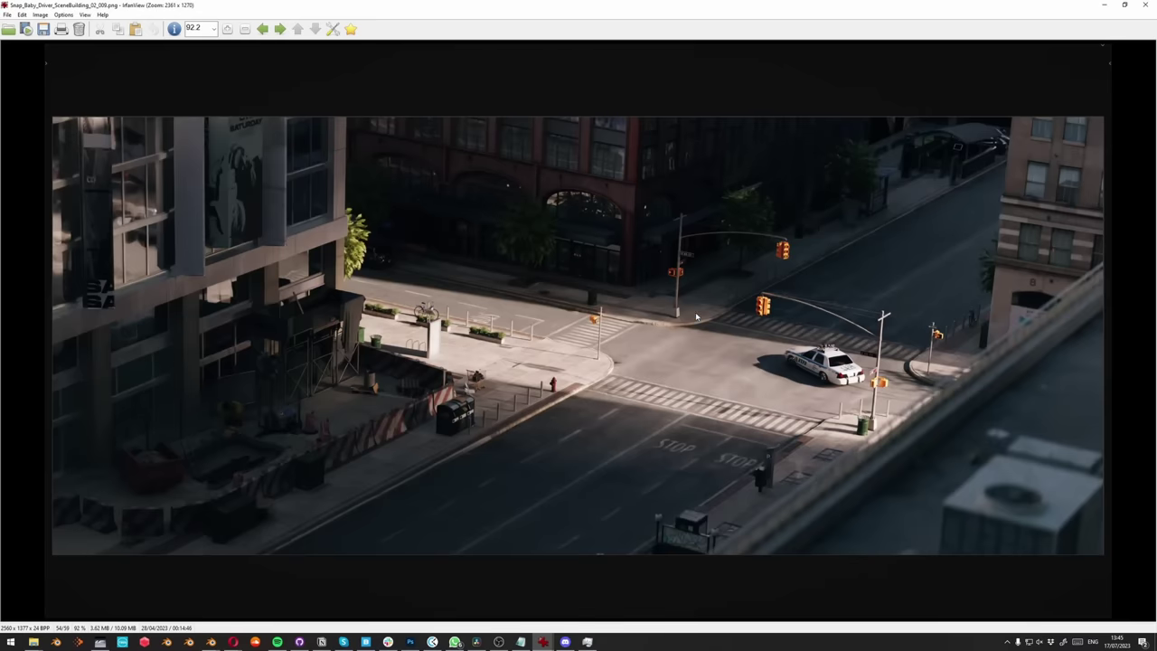
{"action": "key", "text": "Escape"}
{"action": "left_click", "coordinate": [818, 126]}
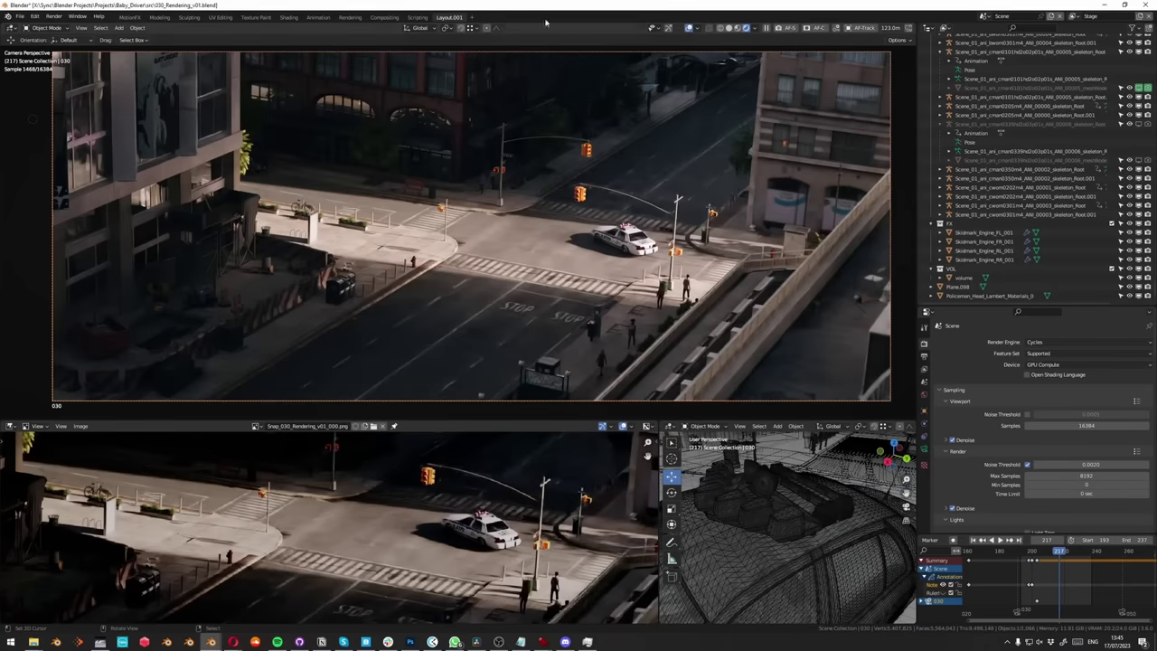
Step: In 040_Rendering_v01.blend, scrub to frame 211 and examine the car, crates and gates up close outside the camera view
{"action": "left_click", "coordinate": [754, 312]}
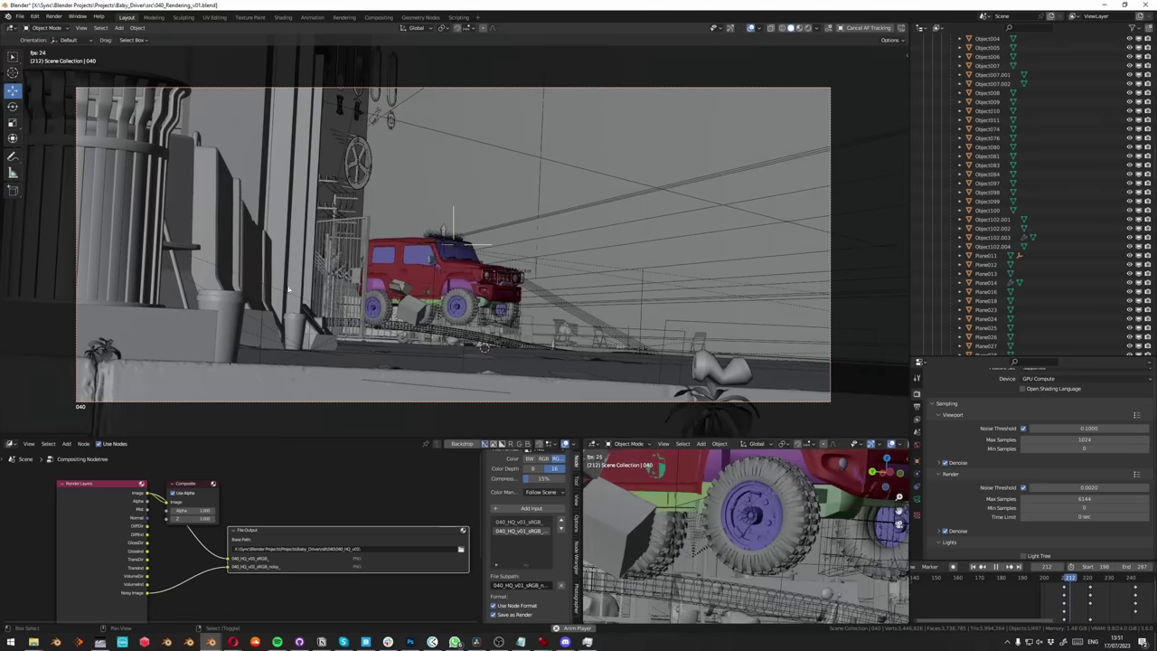
{"action": "mouse_move", "coordinate": [1073, 581]}
{"action": "left_mouse_down"}
{"action": "mouse_move", "coordinate": [1056, 586]}
{"action": "mouse_move", "coordinate": [1066, 588]}
{"action": "left_mouse_up"}
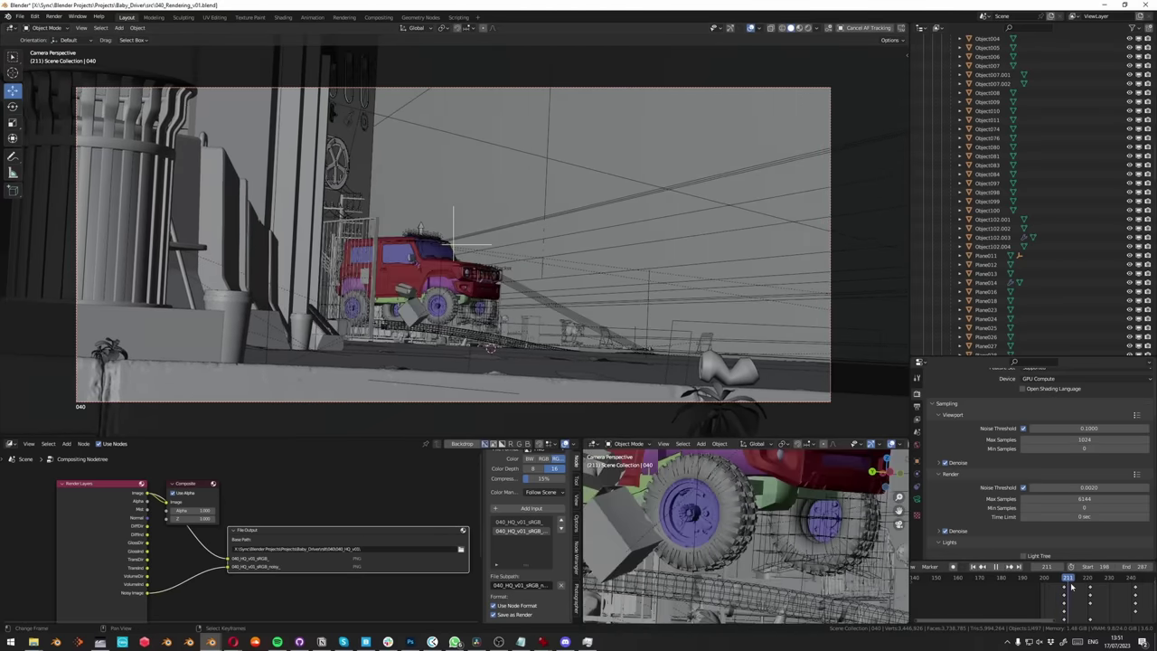
{"action": "middle_click_drag", "start_coordinate": [361, 280], "coordinate": [687, 171]}
{"action": "scroll", "coordinate": [338, 325], "scroll_direction": "down", "scroll_amount": 4}
{"action": "middle_click_drag", "start_coordinate": [338, 326], "coordinate": [506, 226], "text": "shift"}
{"action": "scroll", "coordinate": [332, 391], "scroll_direction": "up", "scroll_amount": 5}
{"action": "middle_click_drag", "start_coordinate": [389, 384], "coordinate": [336, 307]}
{"action": "scroll", "coordinate": [384, 316], "scroll_direction": "down", "scroll_amount": 2}
{"action": "scroll", "coordinate": [391, 316], "scroll_direction": "up", "scroll_amount": 5}
{"action": "middle_click_drag", "start_coordinate": [312, 353], "coordinate": [395, 302], "text": "shift"}
{"action": "scroll", "coordinate": [395, 305], "scroll_direction": "down", "scroll_amount": 1}
Step: Play shot 040 through its scene camera and stop at frame 224
{"action": "key", "text": "KP_0"}
{"action": "key", "text": "space"}
{"action": "key", "text": "space"}
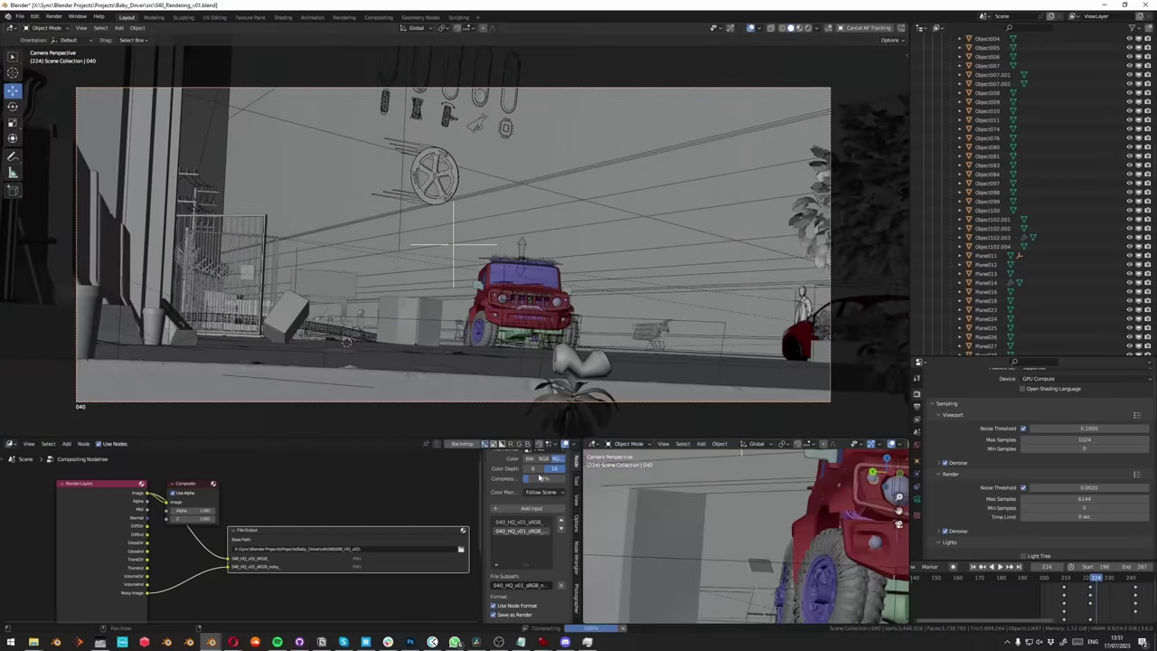
Step: Scrub back to around frame 207, select the gate in front of the car and frame it in view
{"action": "left_click_drag", "start_coordinate": [1094, 589], "coordinate": [1059, 592]}
{"action": "middle_click_drag", "start_coordinate": [338, 278], "coordinate": [346, 336]}
{"action": "scroll", "coordinate": [404, 270], "scroll_direction": "up", "scroll_amount": 5}
{"action": "left_click", "coordinate": [404, 268]}
{"action": "key", "text": "KP_Decimal"}
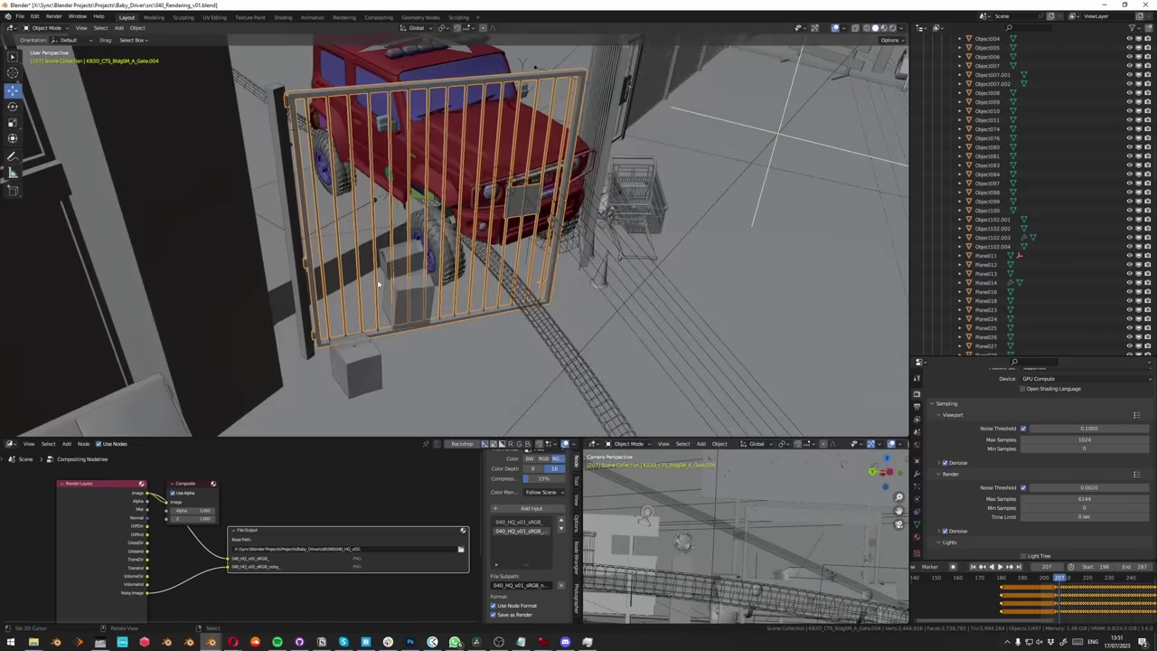
{"action": "mouse_move", "coordinate": [1054, 581]}
{"action": "left_mouse_down"}
{"action": "mouse_move", "coordinate": [1072, 581]}
{"action": "mouse_move", "coordinate": [1039, 583]}
{"action": "left_mouse_up"}
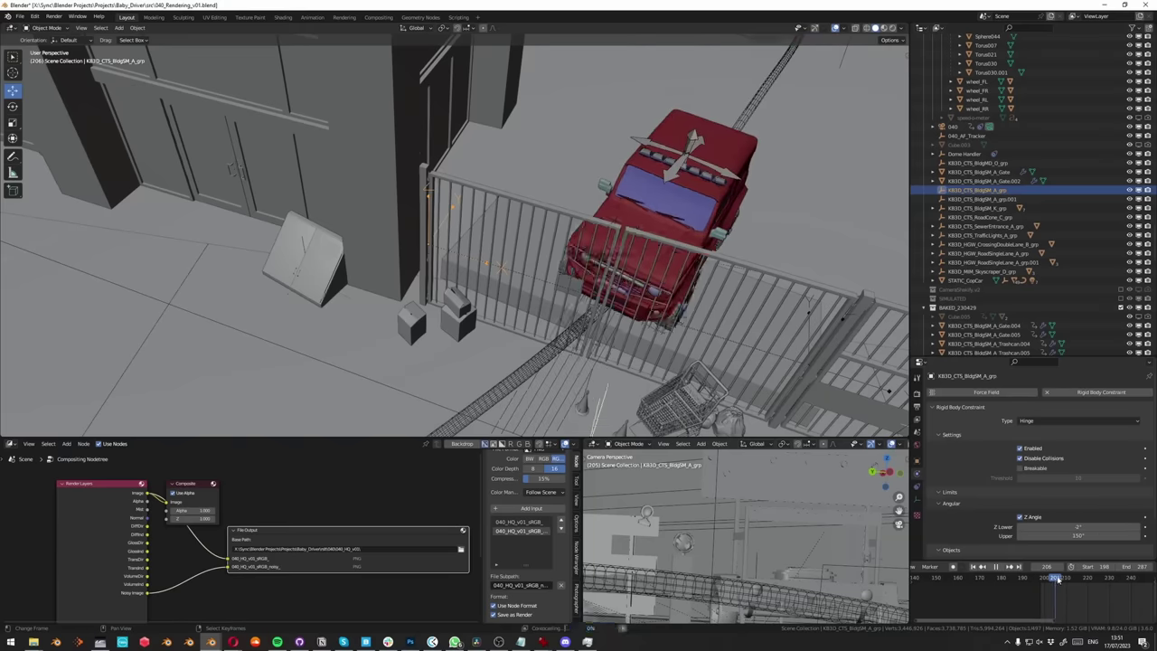
{"action": "key", "text": "space"}
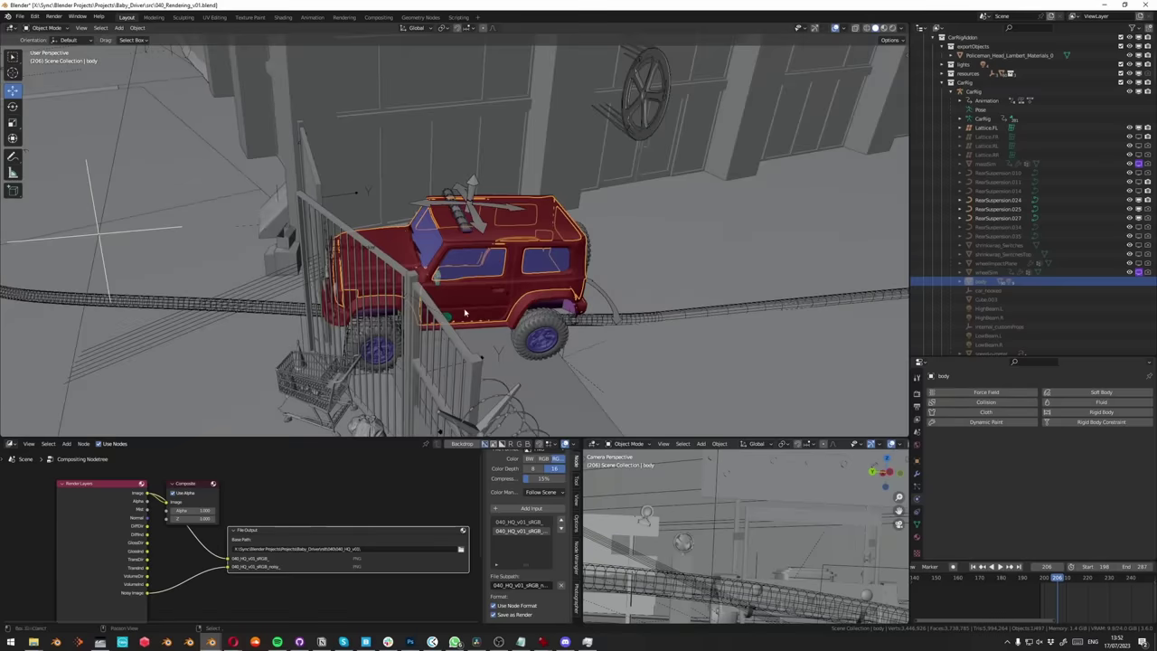
Step: Advance frame by frame from 206 to 214, examining the car breaking through the gates from several angles
{"action": "middle_click_drag", "start_coordinate": [434, 253], "coordinate": [527, 259]}
{"action": "key", "text": "Right"}
{"action": "key", "text": "Right"}
{"action": "key", "text": "Right"}
{"action": "middle_click_drag", "start_coordinate": [452, 186], "coordinate": [482, 185]}
{"action": "key", "text": "Right"}
{"action": "key", "text": "Right"}
{"action": "key", "text": "Right"}
{"action": "key", "text": "Right"}
{"action": "key", "text": "Right"}
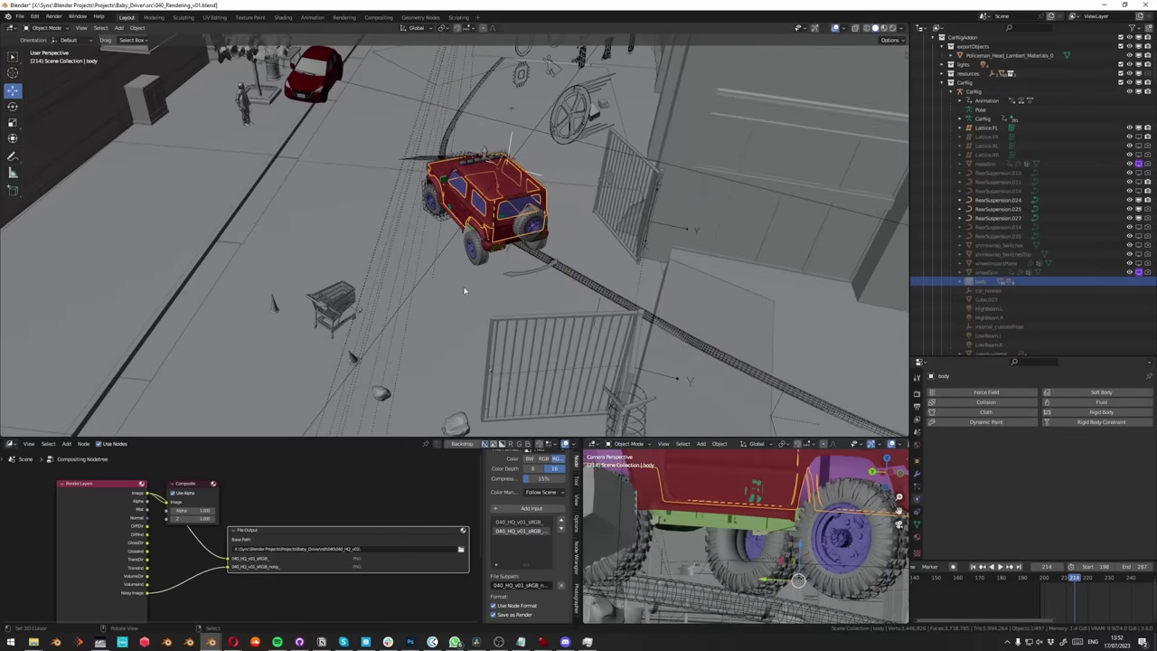
{"action": "mouse_move", "coordinate": [464, 291]}
{"action": "middle_mouse_down"}
{"action": "mouse_move", "coordinate": [415, 326]}
{"action": "mouse_move", "coordinate": [362, 336]}
{"action": "mouse_move", "coordinate": [384, 305]}
{"action": "mouse_move", "coordinate": [456, 297]}
{"action": "middle_mouse_up"}
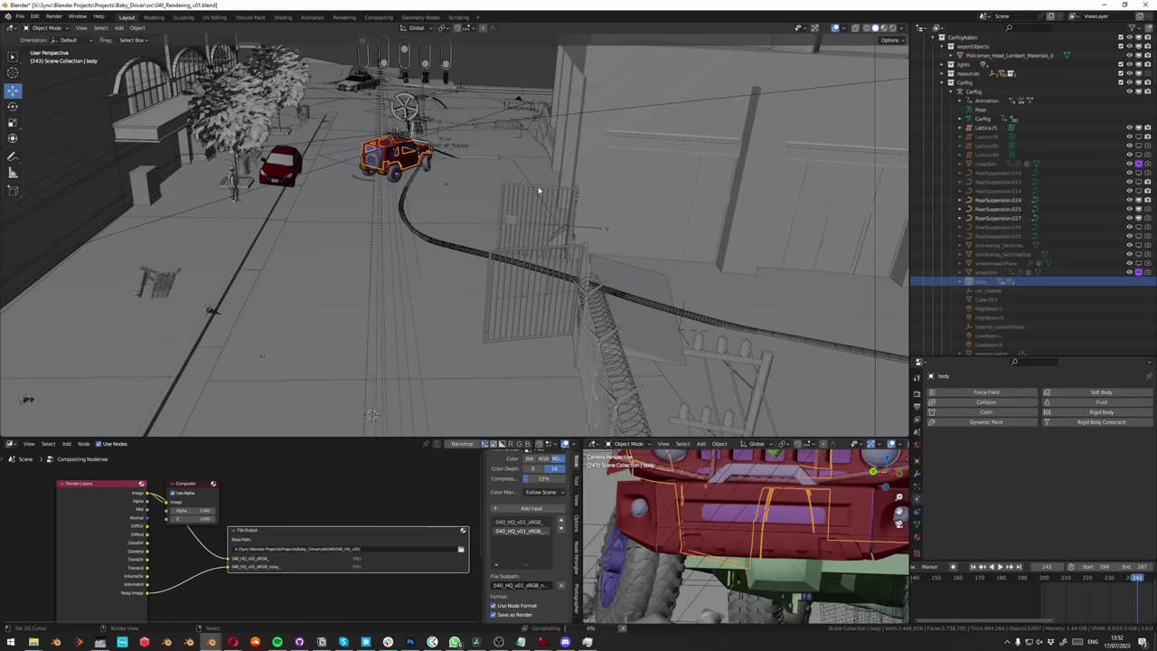
Step: Scrub back to the start of the gate crash, replay it from a free view and finish in the camera view
{"action": "left_click_drag", "start_coordinate": [1106, 577], "coordinate": [1035, 581]}
{"action": "key", "text": "space"}
{"action": "middle_click_drag", "start_coordinate": [420, 261], "coordinate": [452, 262]}
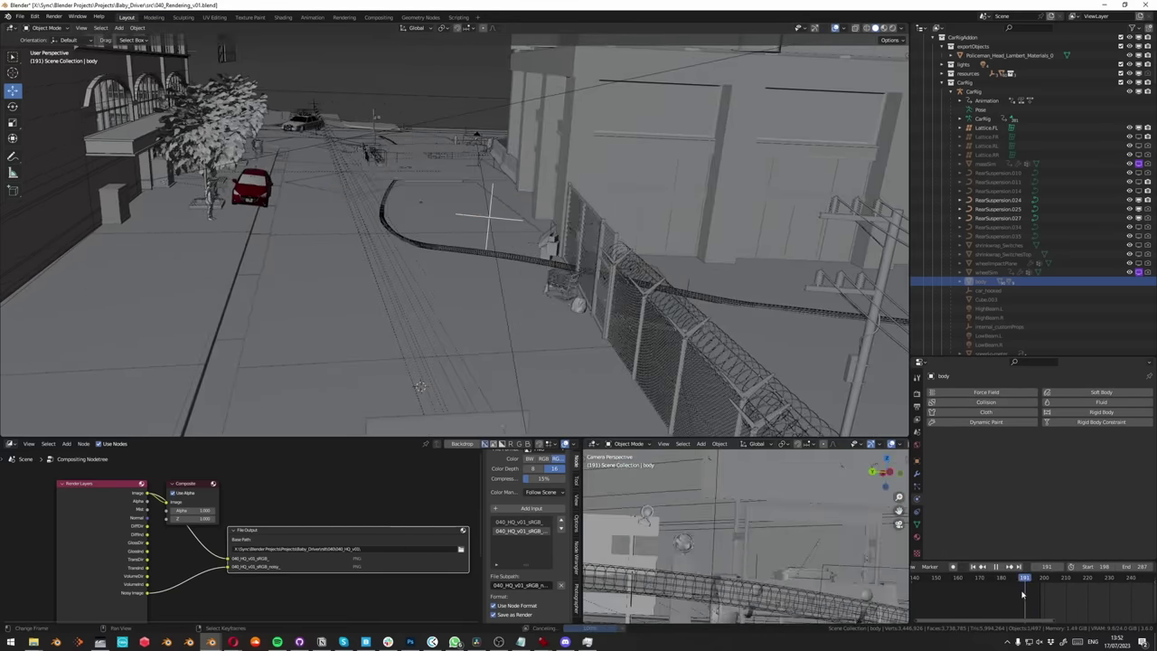
{"action": "key", "text": "Escape"}
{"action": "key", "text": "space"}
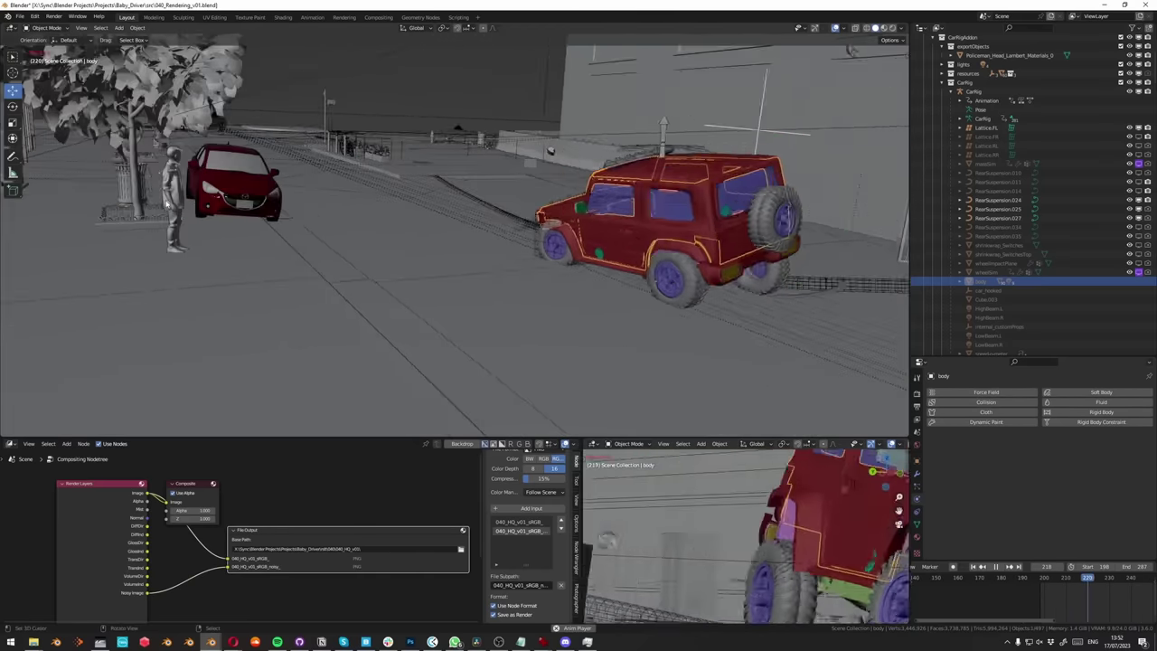
{"action": "middle_click_drag", "start_coordinate": [187, 187], "coordinate": [244, 290]}
{"action": "key", "text": "KP_0"}
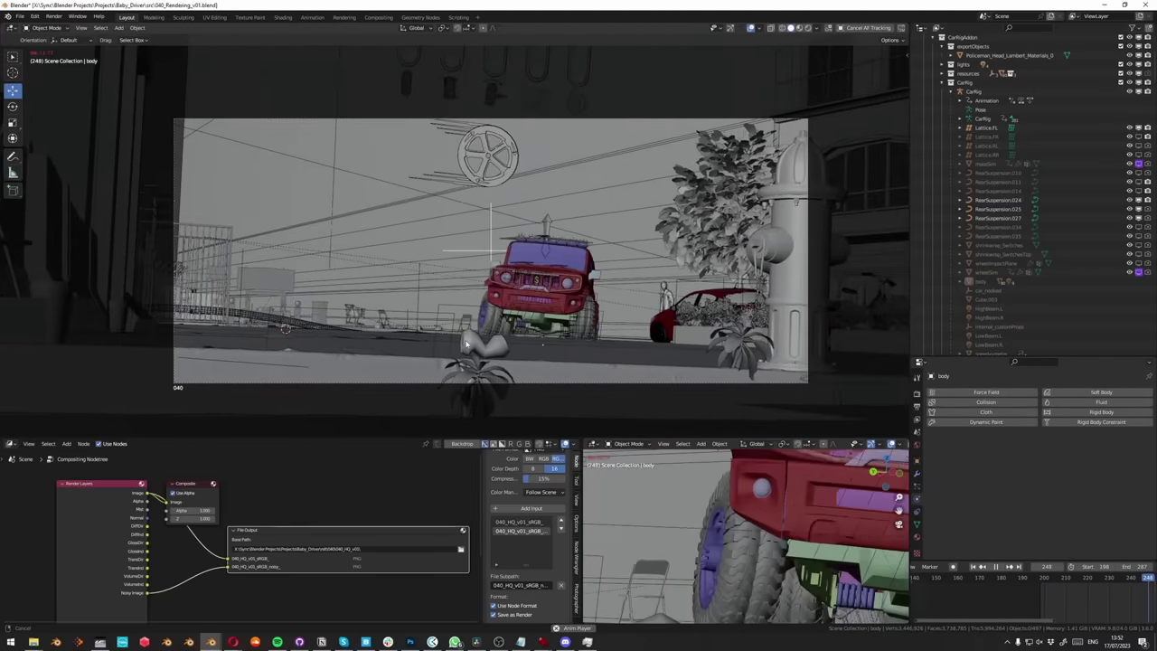
Step: Examine the foreground curb outside the camera view and try to move the cement curb section beside the plant
{"action": "middle_click_drag", "start_coordinate": [468, 304], "coordinate": [254, 349]}
{"action": "scroll", "coordinate": [550, 304], "scroll_direction": "up", "scroll_amount": 5}
{"action": "scroll", "coordinate": [509, 320], "scroll_direction": "down", "scroll_amount": 12}
{"action": "middle_click_drag", "start_coordinate": [255, 349], "coordinate": [516, 290], "text": "shift"}
{"action": "scroll", "coordinate": [449, 305], "scroll_direction": "up", "scroll_amount": 4}
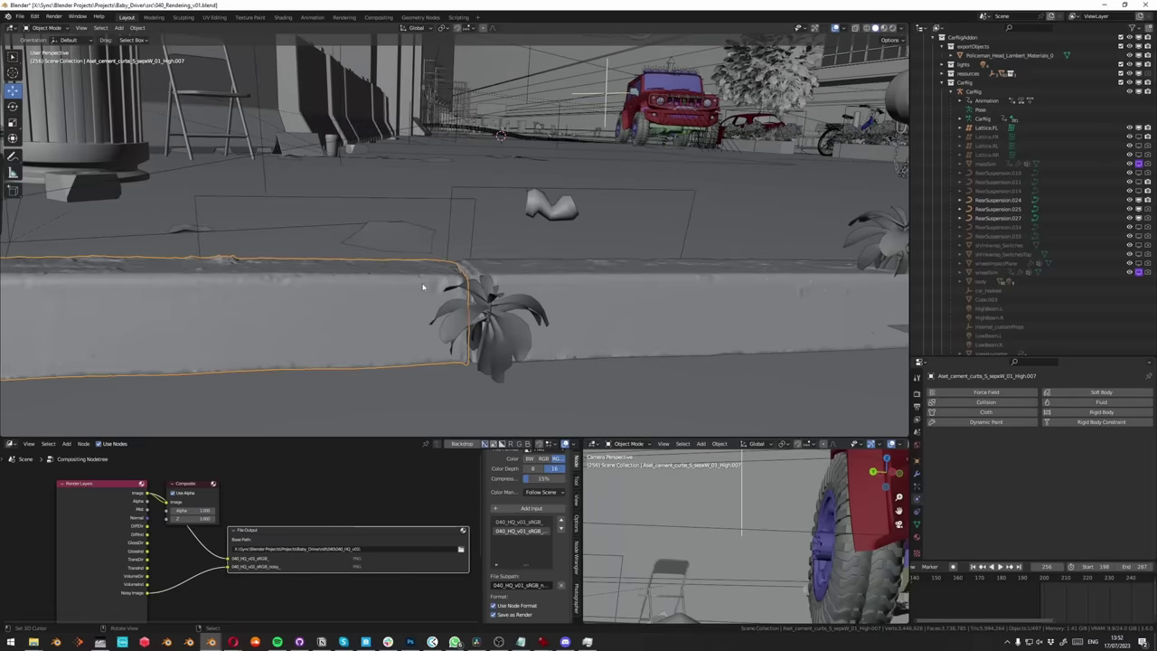
{"action": "key", "text": "g"}
{"action": "right_click", "coordinate": [459, 276]}
{"action": "scroll", "coordinate": [459, 277], "scroll_direction": "up", "scroll_amount": 1}
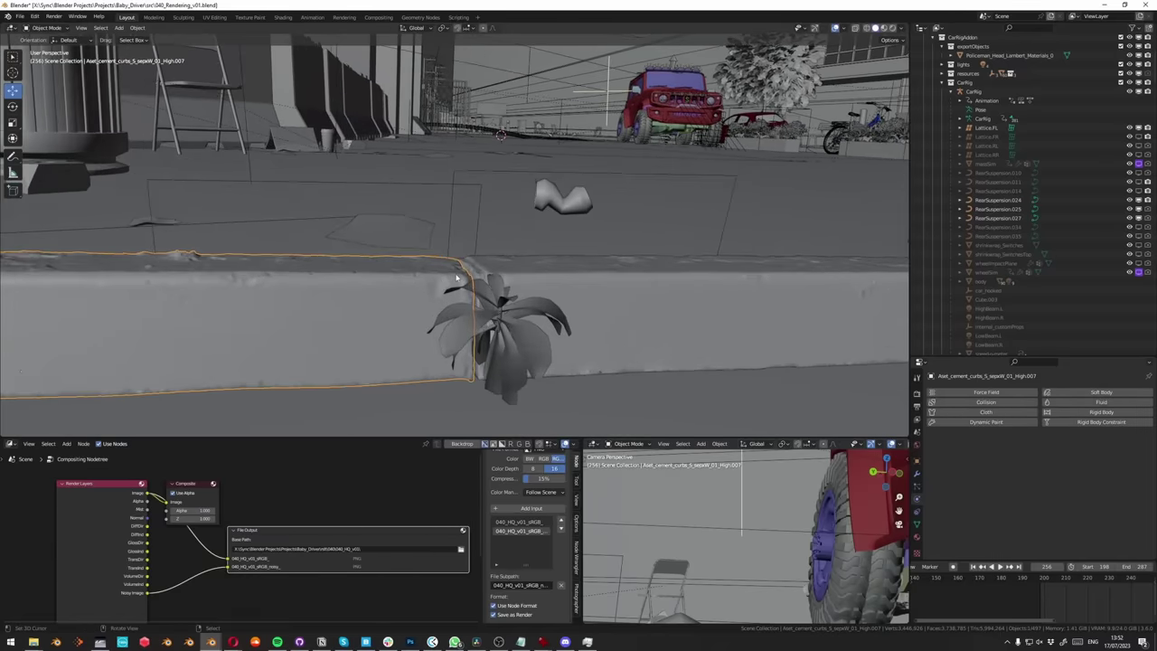
Step: Return to camera 040's view and examine how the curb, plant and debris frame the car
{"action": "middle_click_drag", "start_coordinate": [459, 276], "coordinate": [488, 284]}
{"action": "scroll", "coordinate": [488, 283], "scroll_direction": "down", "scroll_amount": 3}
{"action": "key", "text": "KP_0"}
{"action": "scroll", "coordinate": [229, 346], "scroll_direction": "up", "scroll_amount": 2}
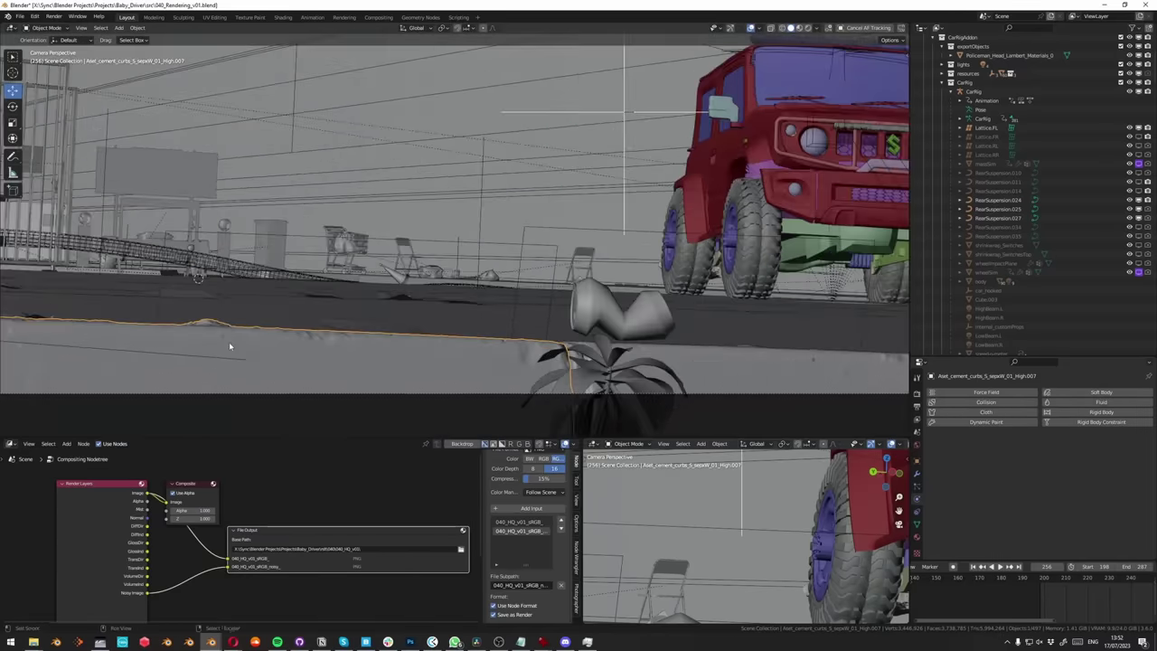
{"action": "scroll", "coordinate": [378, 318], "scroll_direction": "up", "scroll_amount": 4}
{"action": "scroll", "coordinate": [491, 304], "scroll_direction": "down", "scroll_amount": 8}
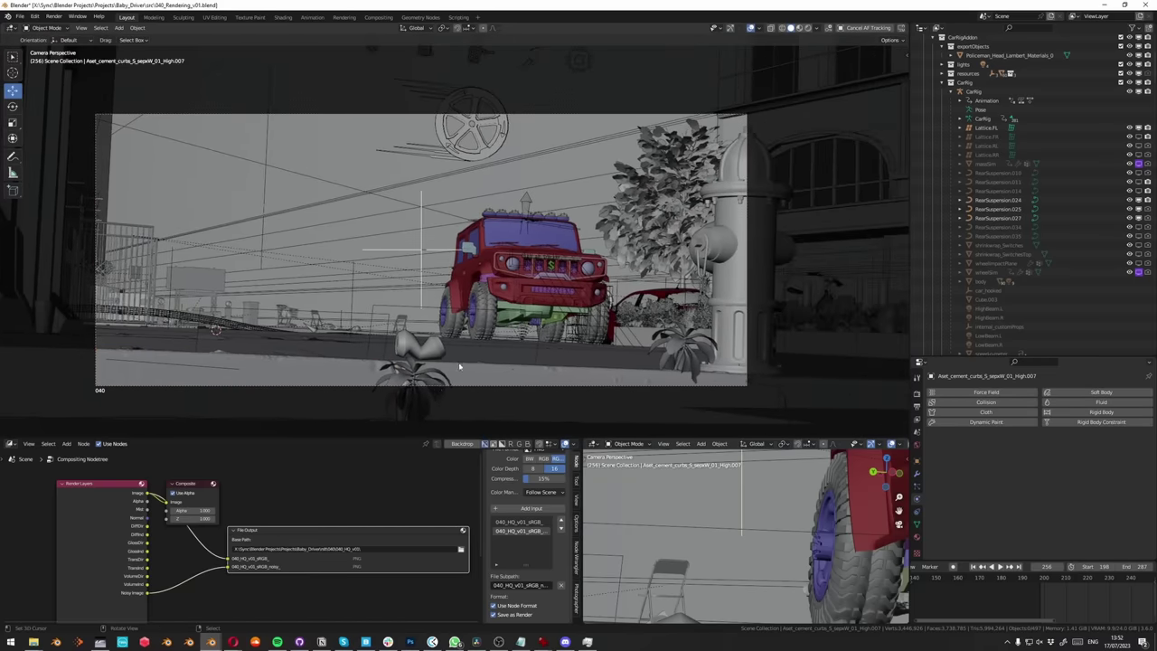
Step: Leave the camera view, select camera 040 and examine the street props placed around it
{"action": "middle_click_drag", "start_coordinate": [459, 366], "coordinate": [441, 323]}
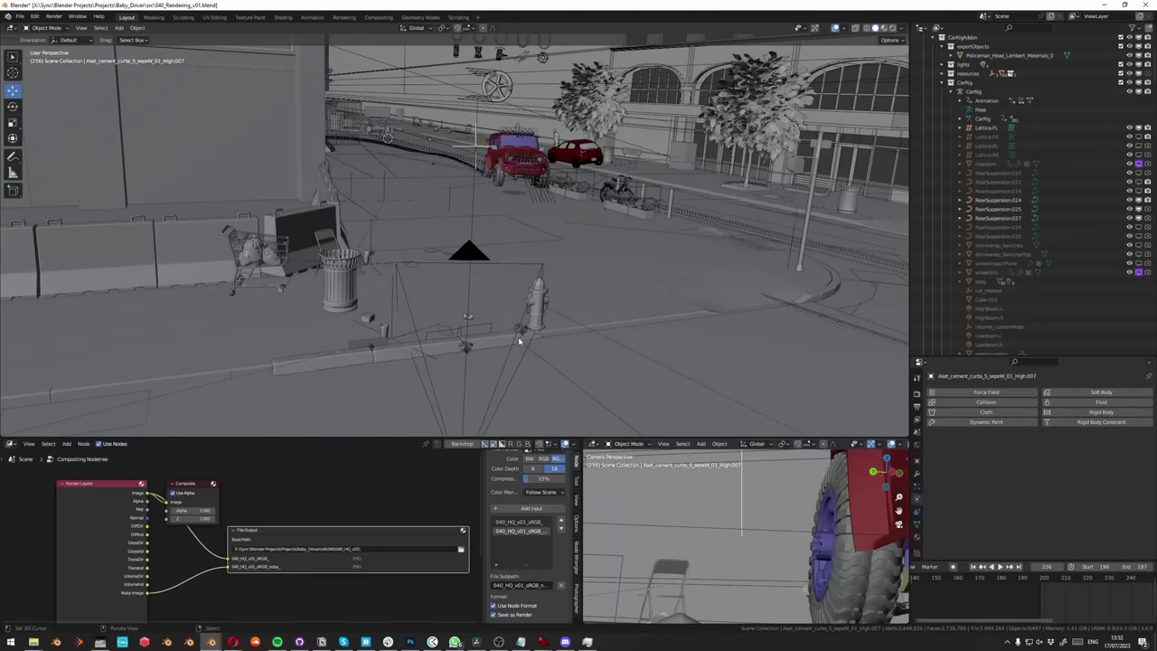
{"action": "mouse_move", "coordinate": [481, 345]}
{"action": "middle_mouse_down"}
{"action": "mouse_move", "coordinate": [494, 339]}
{"action": "mouse_move", "coordinate": [481, 341]}
{"action": "middle_mouse_up"}
{"action": "scroll", "coordinate": [481, 341], "scroll_direction": "up", "scroll_amount": 2}
{"action": "left_click", "coordinate": [440, 229]}
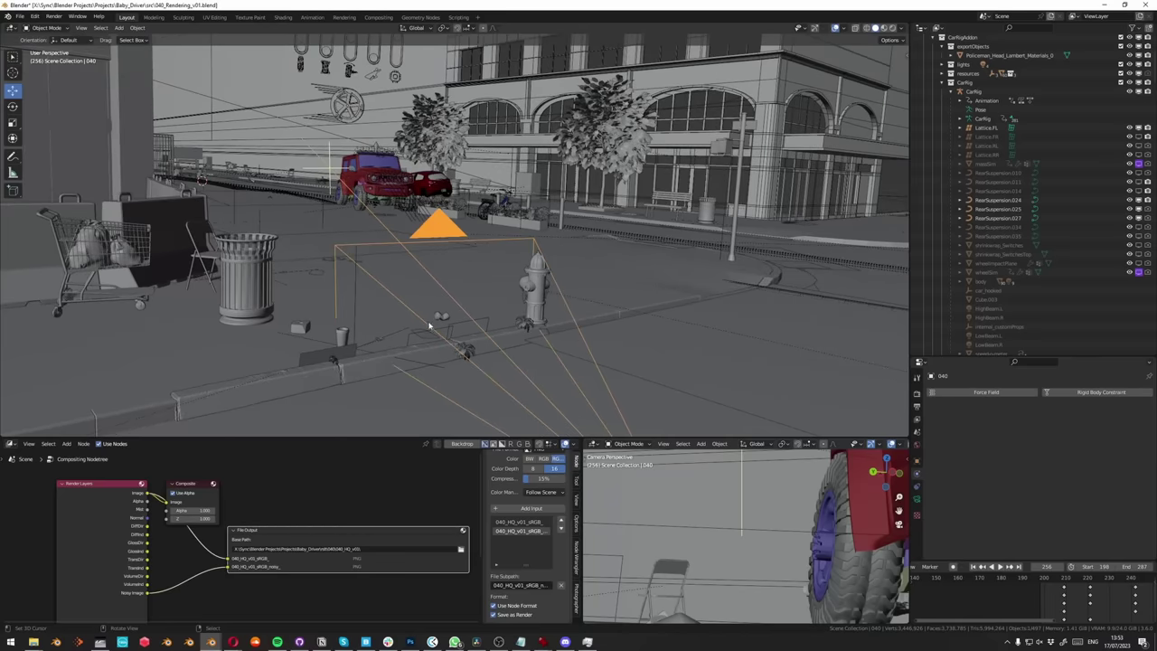
{"action": "middle_click_drag", "start_coordinate": [440, 229], "coordinate": [413, 344]}
{"action": "middle_click_drag", "start_coordinate": [468, 321], "coordinate": [464, 321]}
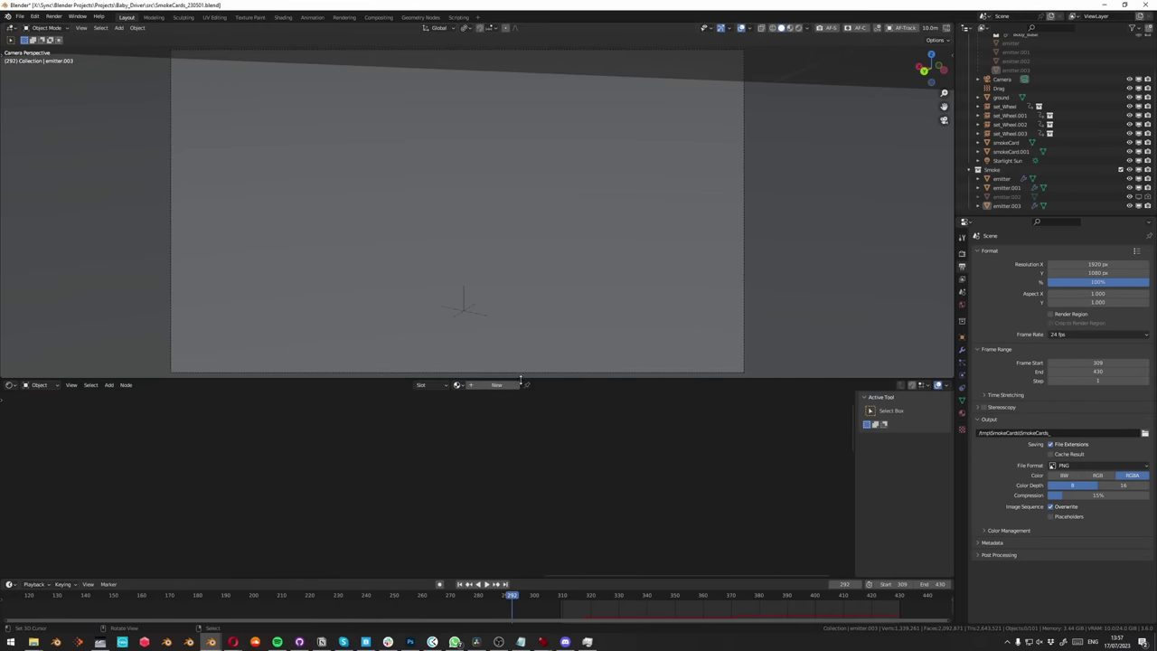
Step: In SmokeCards_230501.blend, enlarge the 3D viewport, play the smoke card animation and scrub back to frame 318
{"action": "left_click_drag", "start_coordinate": [520, 379], "coordinate": [491, 514]}
{"action": "key", "text": "space"}
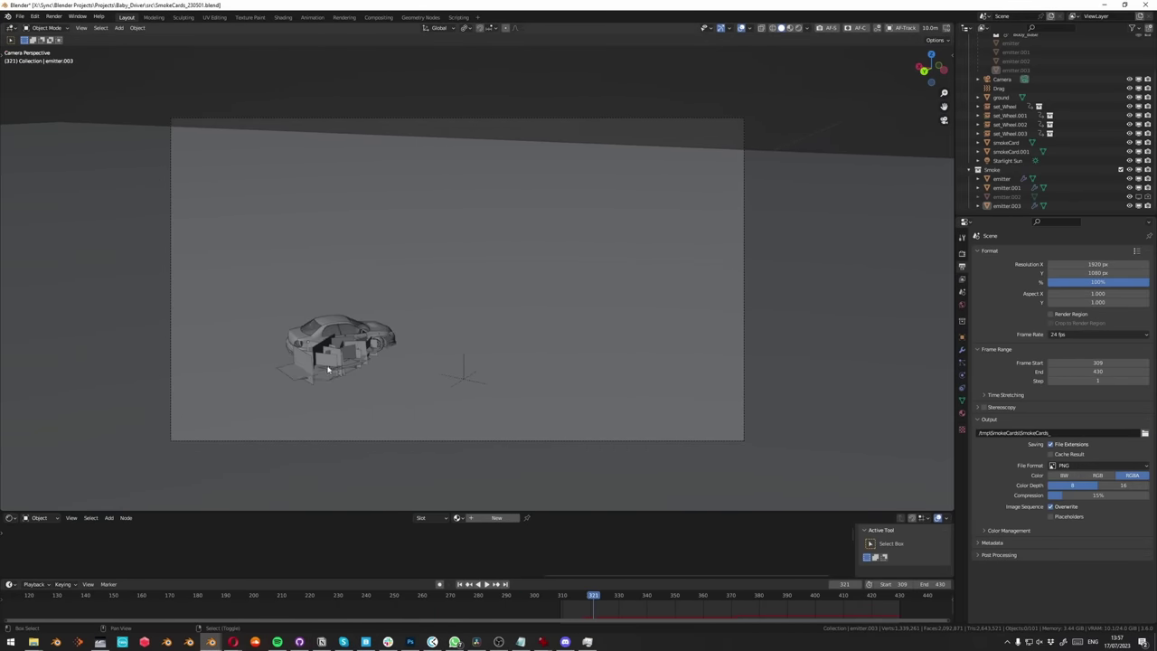
{"action": "scroll", "coordinate": [323, 364], "scroll_direction": "up", "scroll_amount": 3}
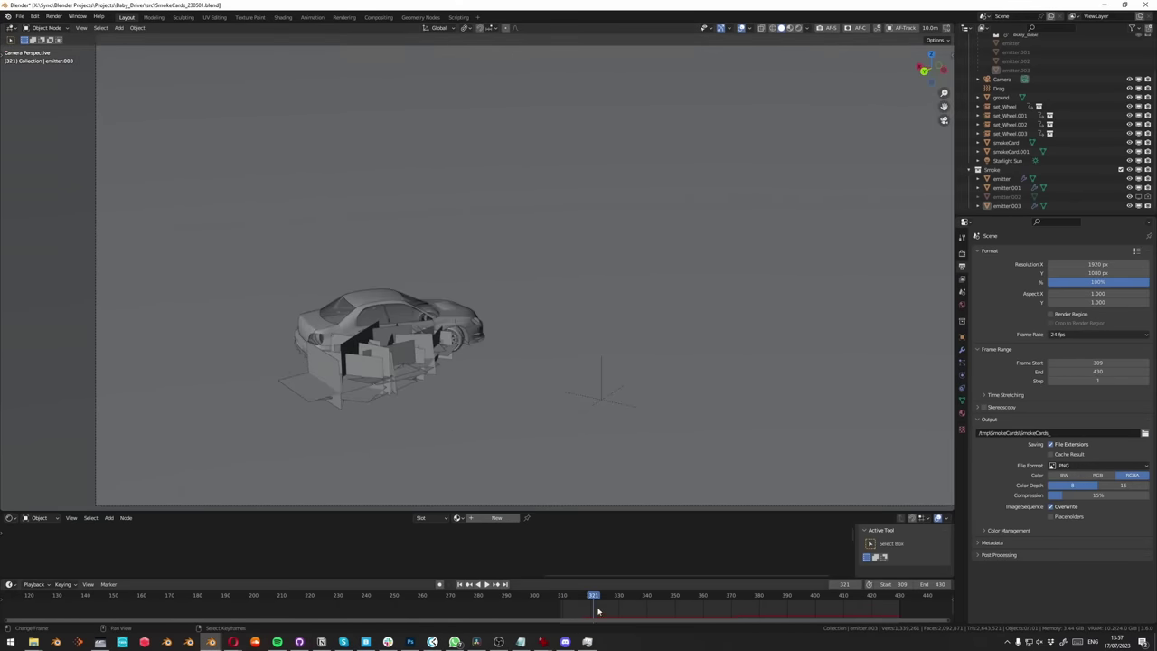
{"action": "left_click_drag", "start_coordinate": [598, 612], "coordinate": [585, 612]}
Step: Open the Skidmarks settings in the Launch Control add-on's Manual Gearbox section
{"action": "key", "text": "n"}
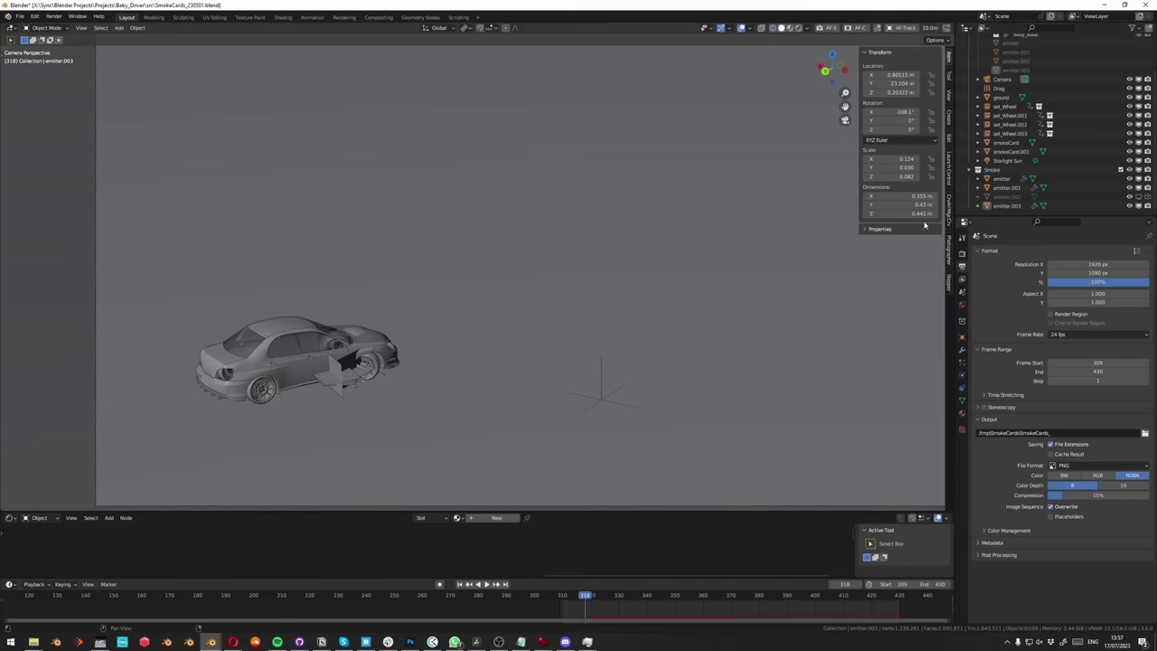
{"action": "left_click", "coordinate": [950, 170]}
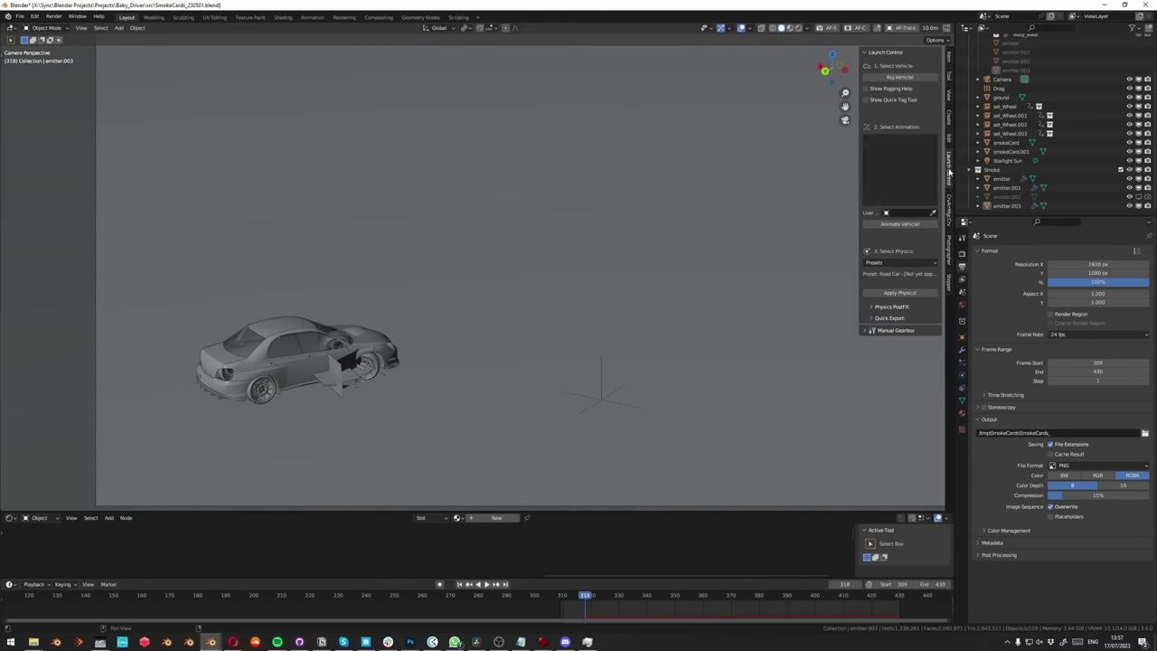
{"action": "left_click", "coordinate": [895, 330]}
{"action": "left_click", "coordinate": [895, 369]}
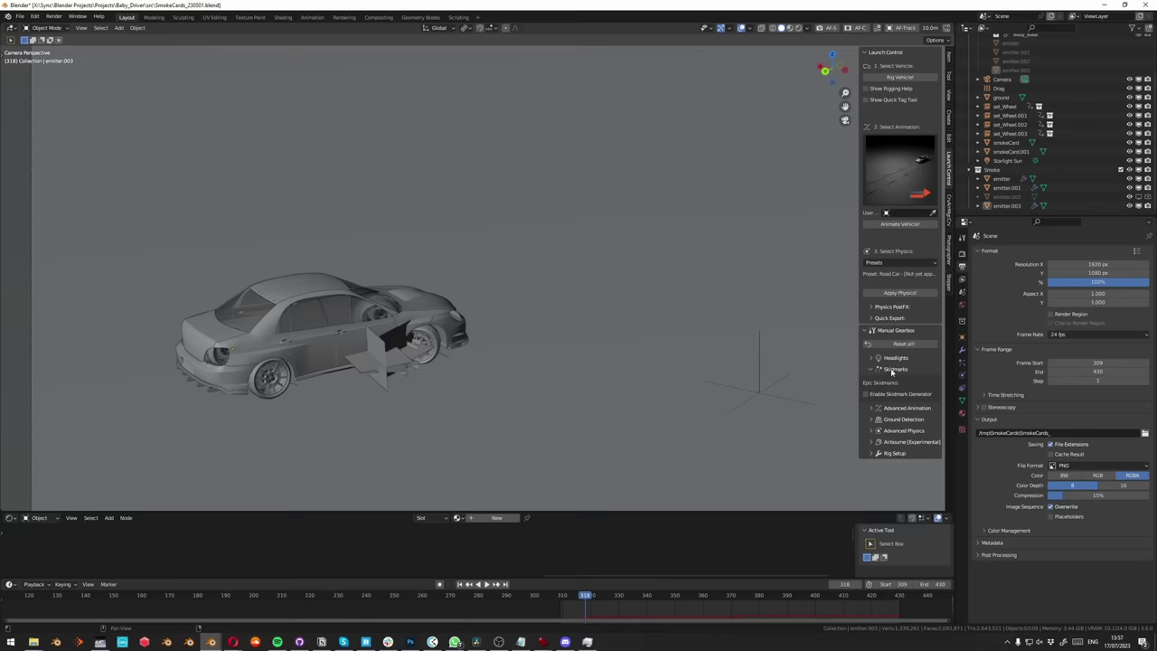
Step: Hide the viewport sidebar and play the smoke card animation
{"action": "key", "text": "n"}
{"action": "key", "text": "space"}
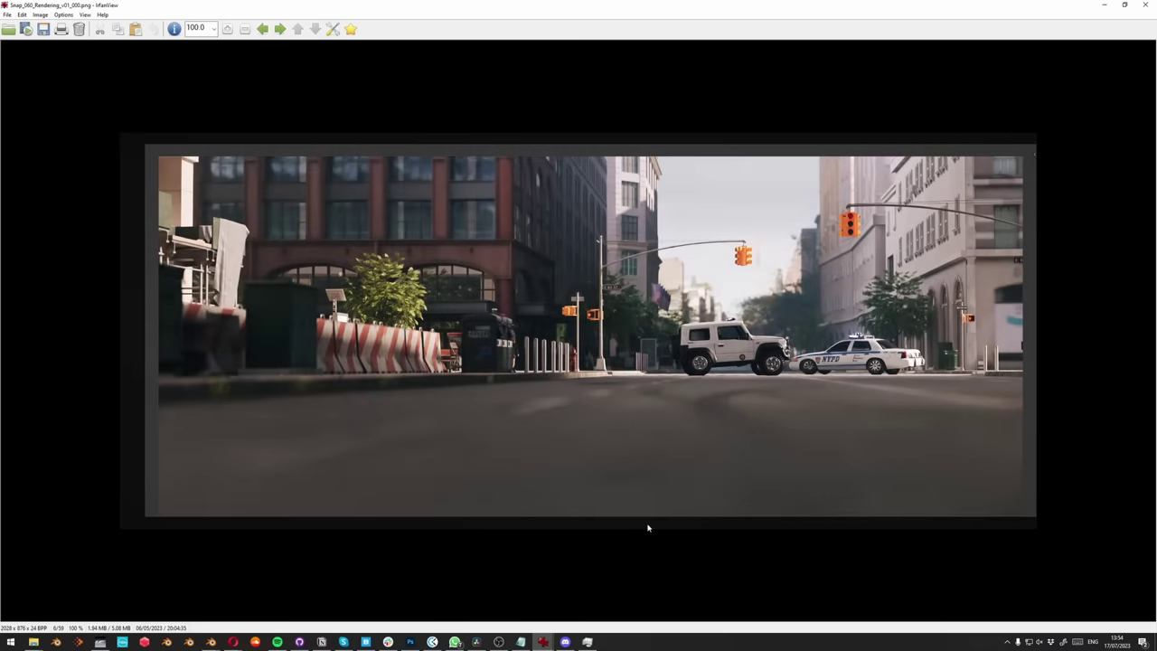
Step: In IrfanView, step through the shot 060 snapshots from Snap_060_Rendering_v01_000 to Snap_060_Rendering_v01_006
{"action": "key", "text": "Right"}
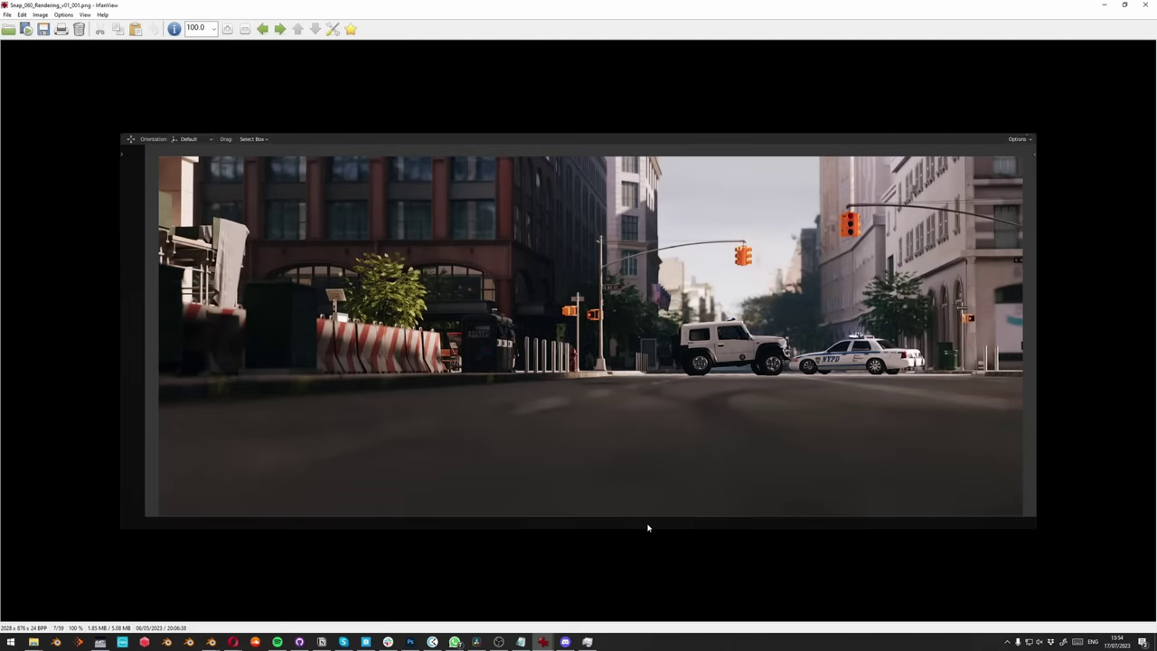
{"action": "key", "text": "Right"}
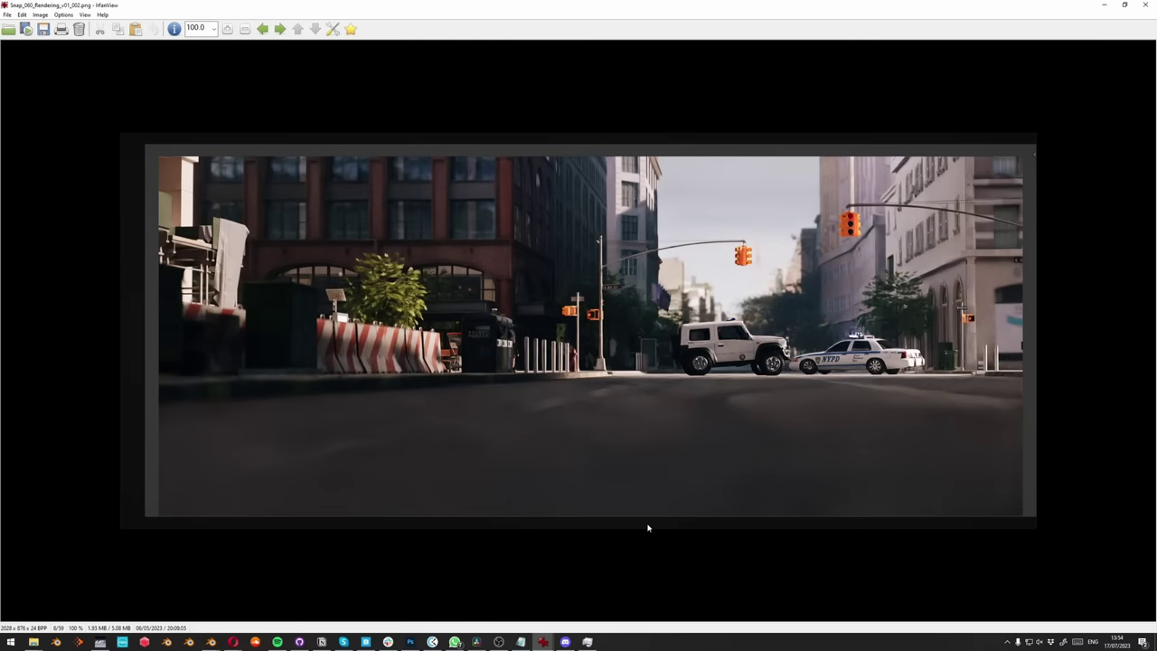
{"action": "key", "text": "Right"}
{"action": "key", "text": "Right"}
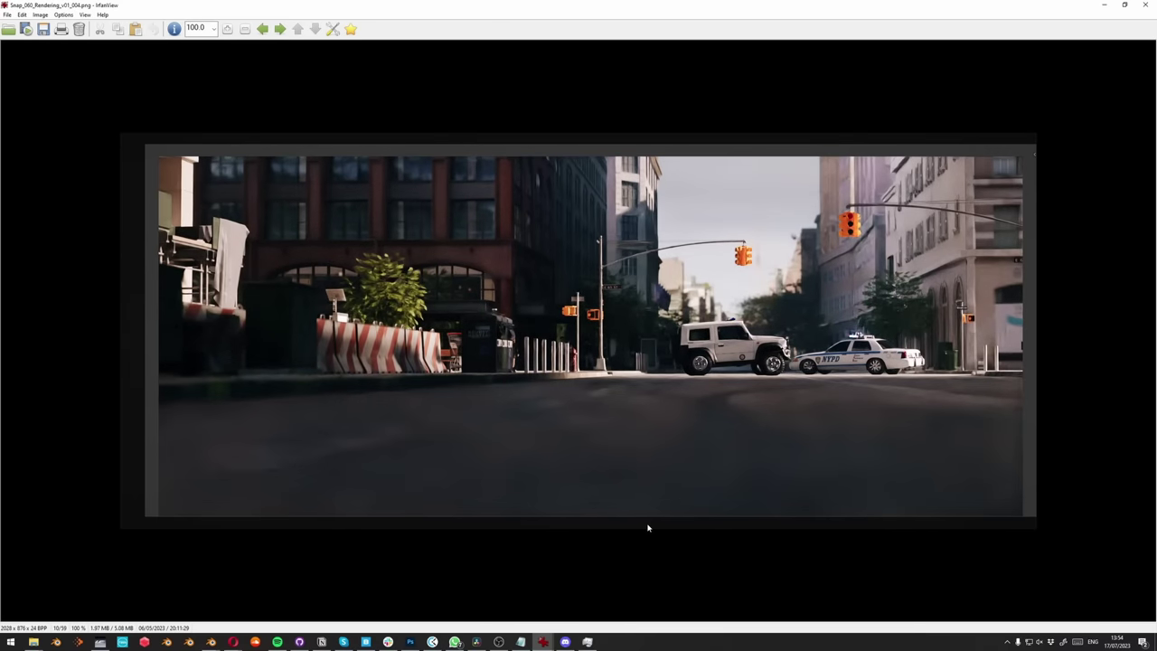
{"action": "key", "text": "Right"}
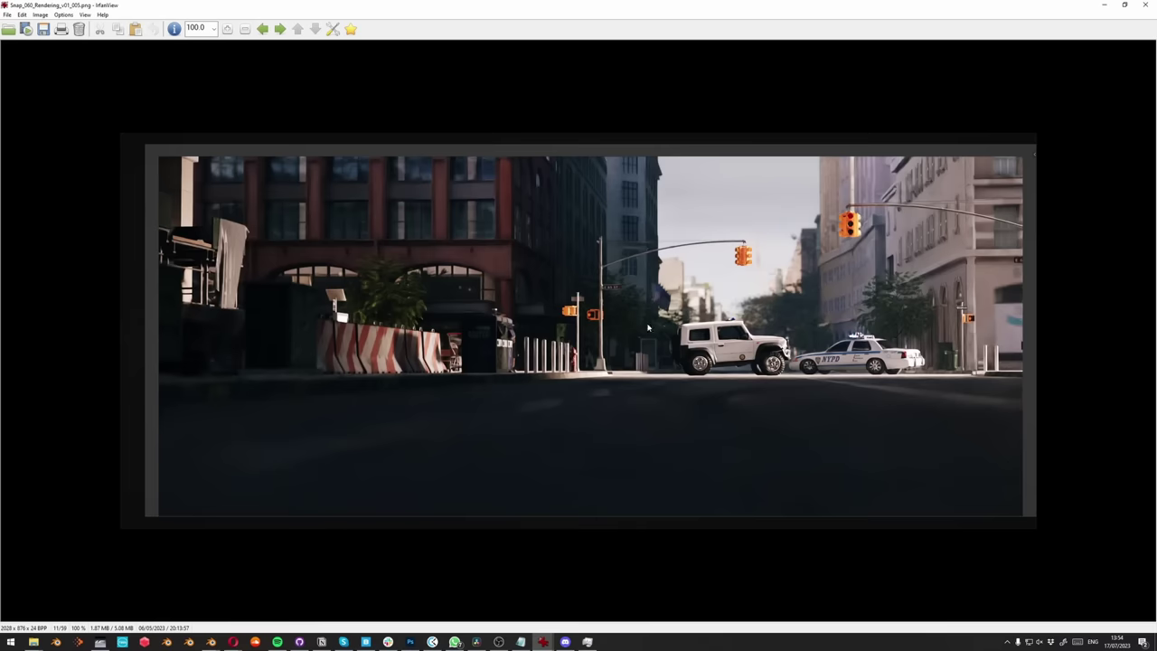
{"action": "key", "text": "Right"}
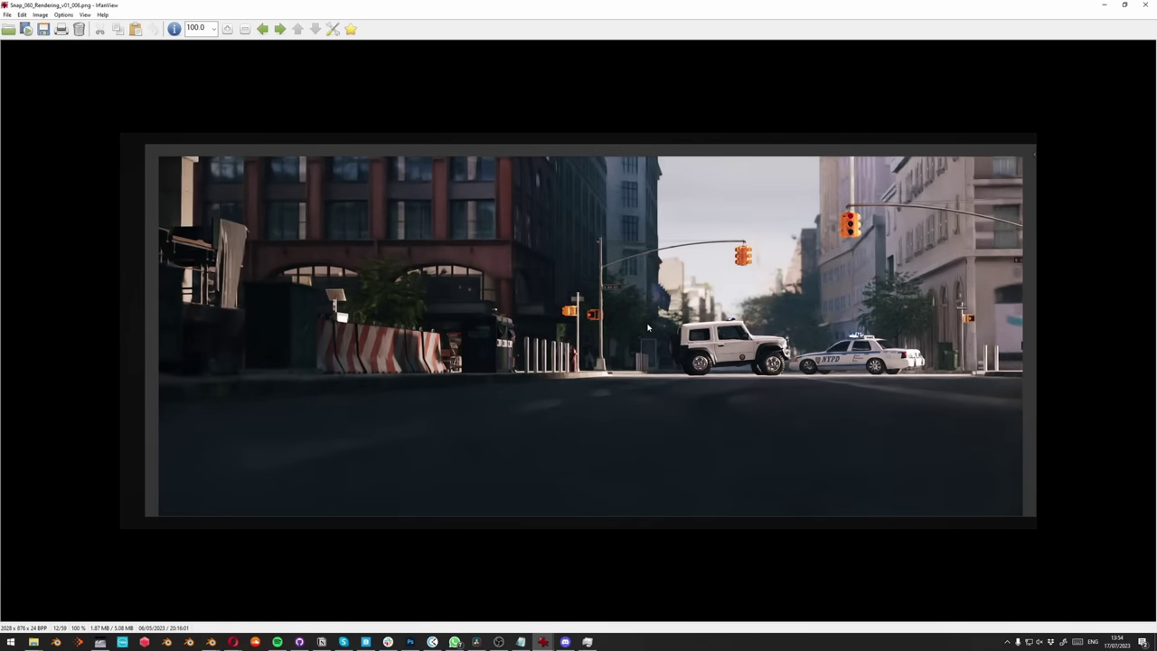
Step: Compare the following shot 060 snapshots back and forth, ending on Snap_060_Rendering_v01_008
{"action": "key", "text": "Right"}
{"action": "key", "text": "Right"}
{"action": "key", "text": "Left"}
{"action": "key", "text": "Left"}
{"action": "key", "text": "Right"}
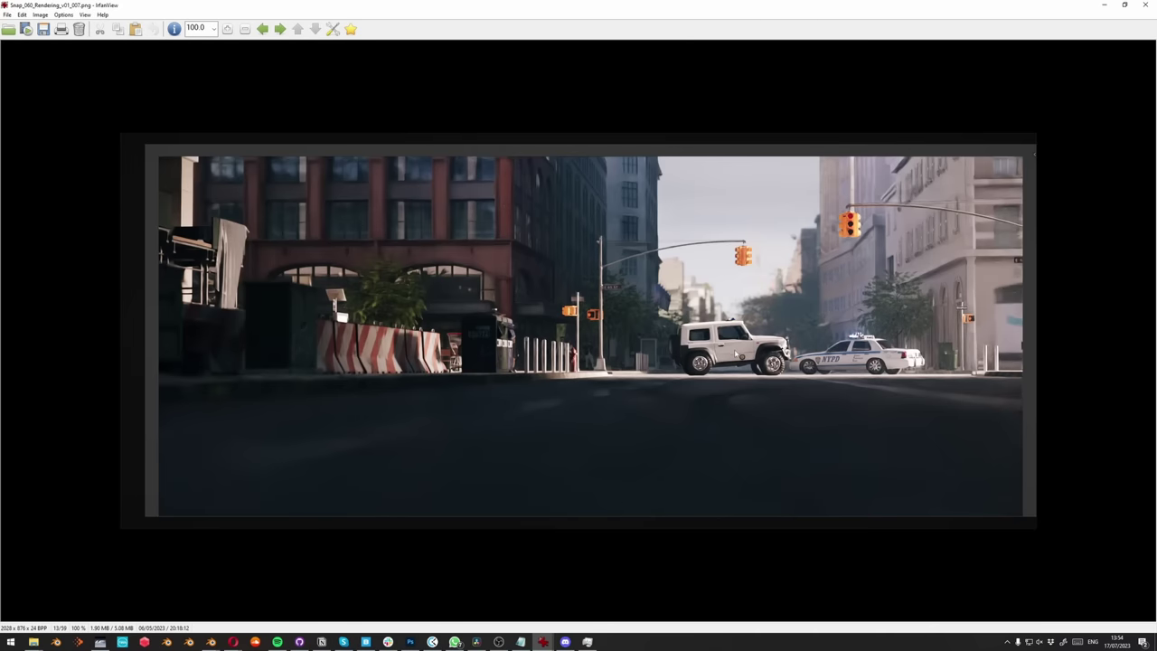
{"action": "key", "text": "Right"}
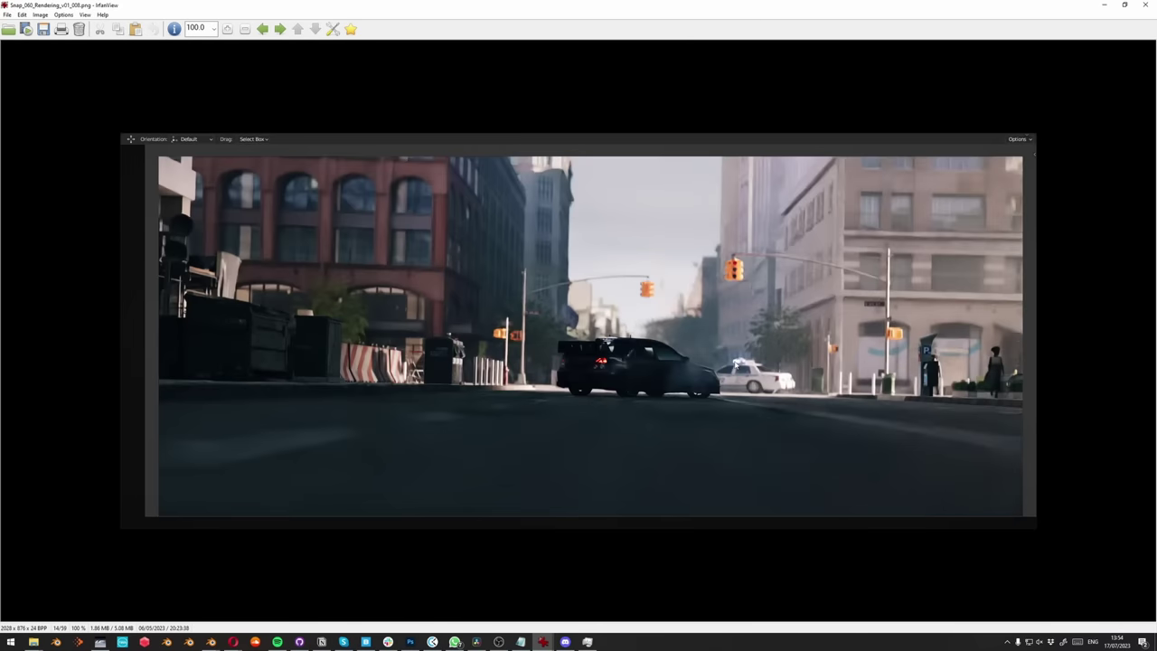
Step: Advance to the shot 090 snapshots and review them up to Snap_090_Rendering_v01_003
{"action": "key", "text": "Right"}
{"action": "key", "text": "Right"}
{"action": "key", "text": "Right"}
{"action": "key", "text": "Right"}
{"action": "key", "text": "Right"}
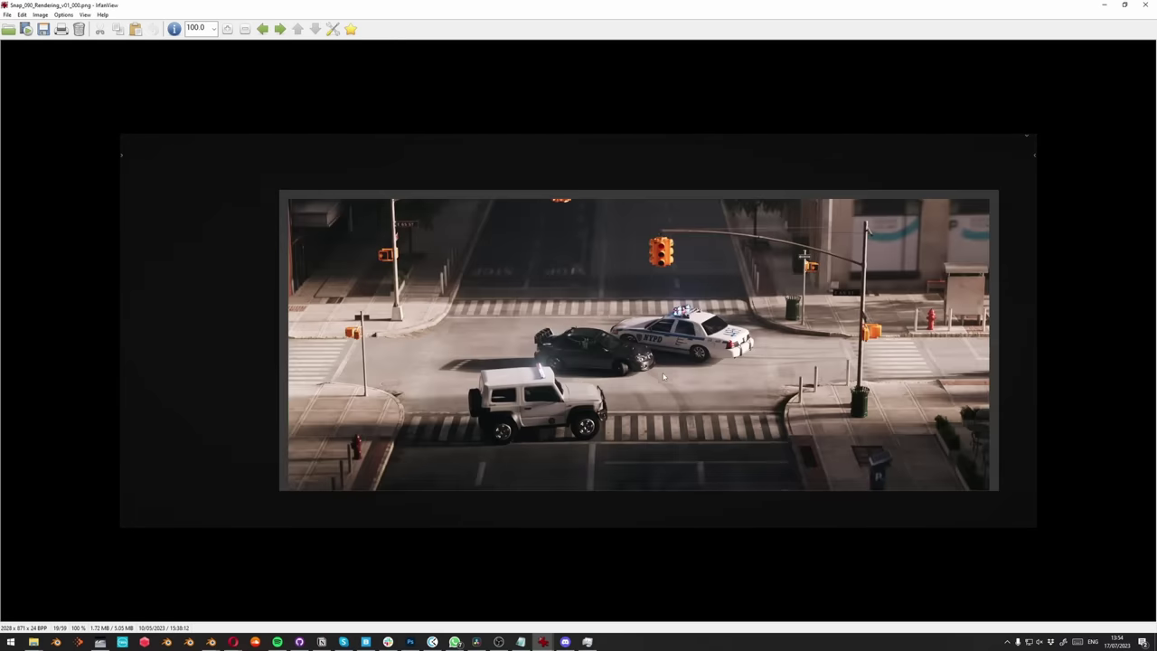
{"action": "key", "text": "Right"}
{"action": "key", "text": "Right"}
{"action": "key", "text": "Right"}
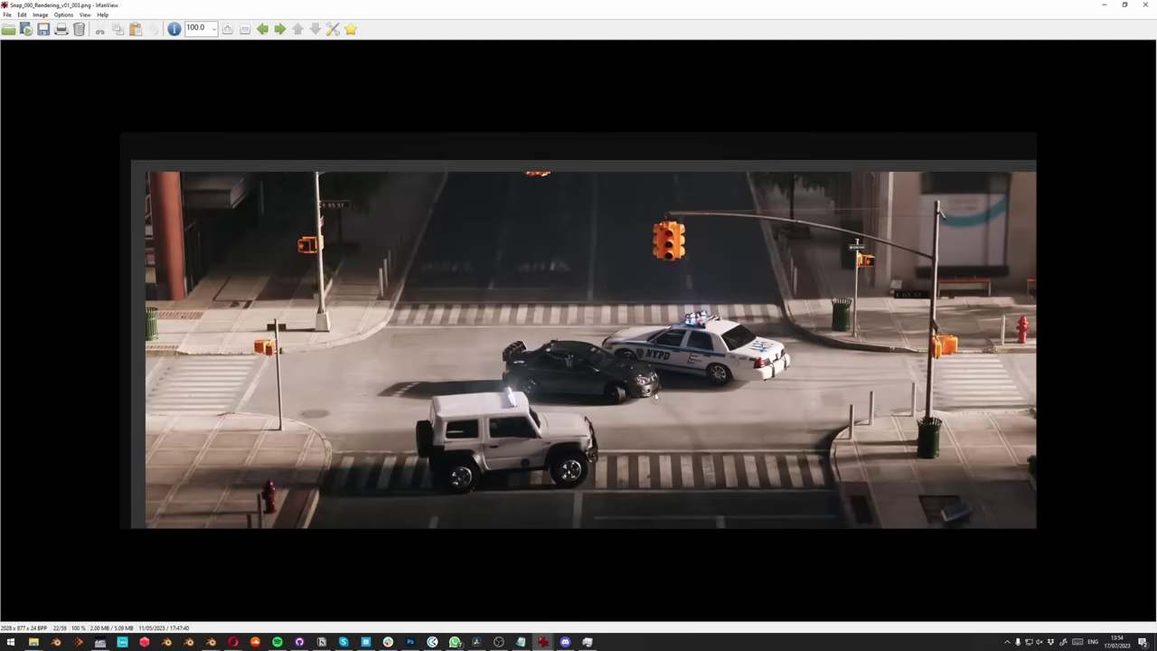
Step: Compare the snapshots from Snap_130_Rendering_v01_000 onward back and forth, ending on Snap_Baby_Driver_Lighting_02_000
{"action": "key", "text": "Right"}
{"action": "key", "text": "Right"}
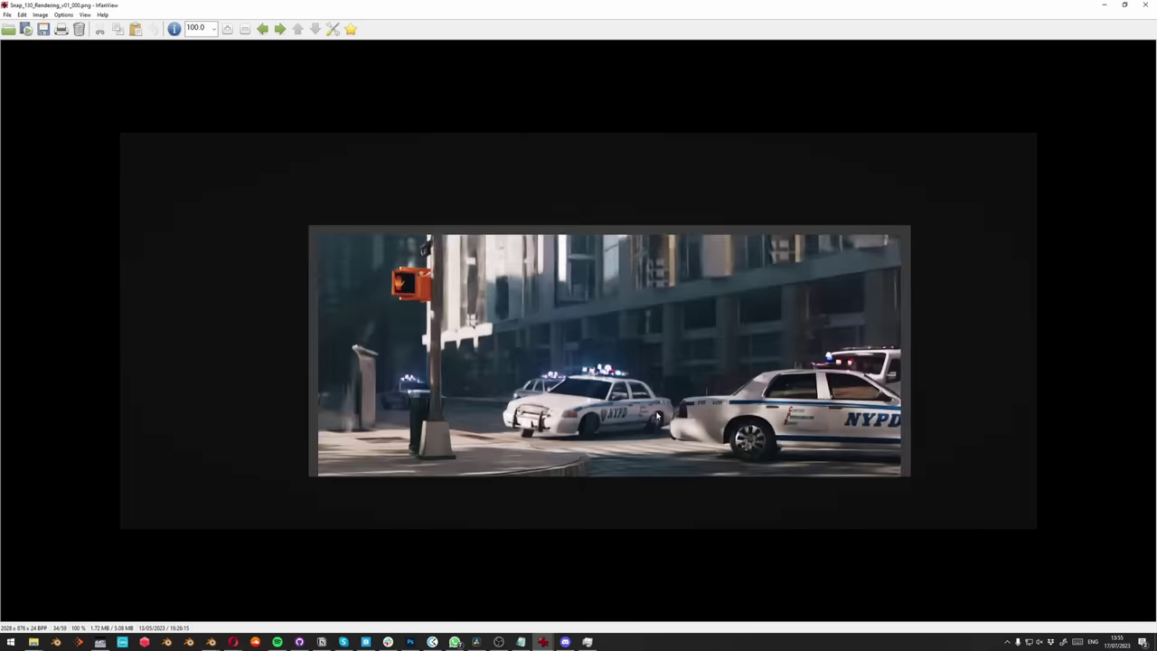
{"action": "key", "text": "Right"}
{"action": "key", "text": "Left"}
{"action": "key", "text": "Left"}
{"action": "key", "text": "Right"}
{"action": "key", "text": "Right"}
{"action": "key", "text": "Right"}
{"action": "key", "text": "Left"}
{"action": "key", "text": "Left"}
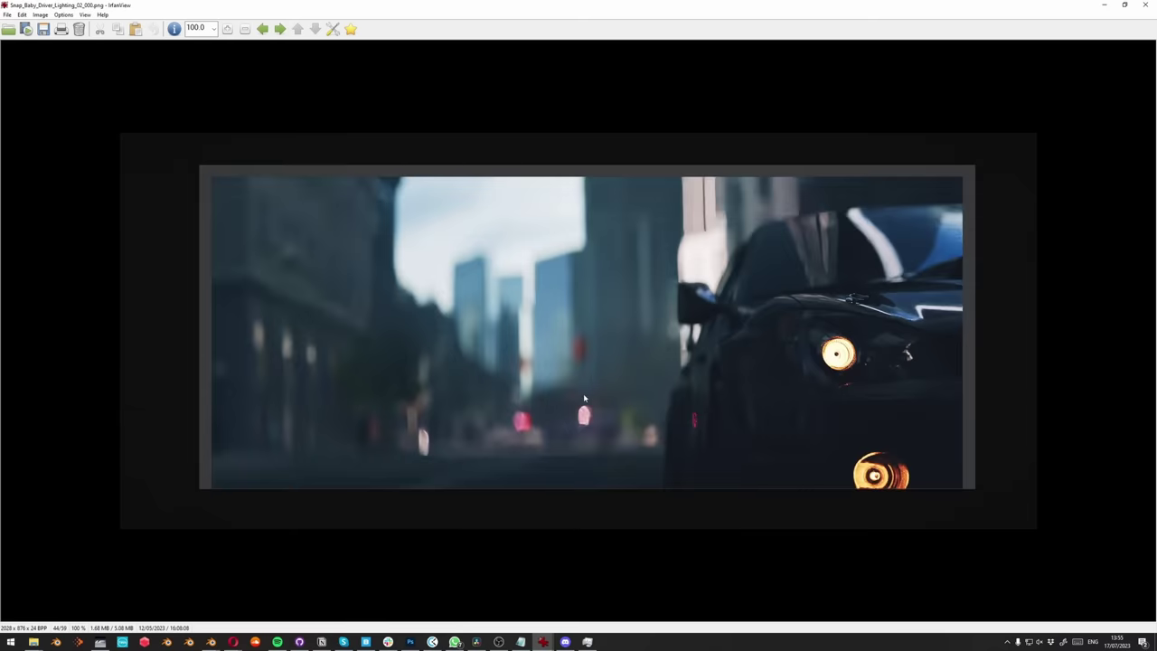
Step: Compare neighbouring Baby Driver lighting snapshots and switch back to 040_Rendering_v01.blend in Blender
{"action": "key", "text": "Left"}
{"action": "key", "text": "Right"}
{"action": "left_click", "coordinate": [1104, 5]}
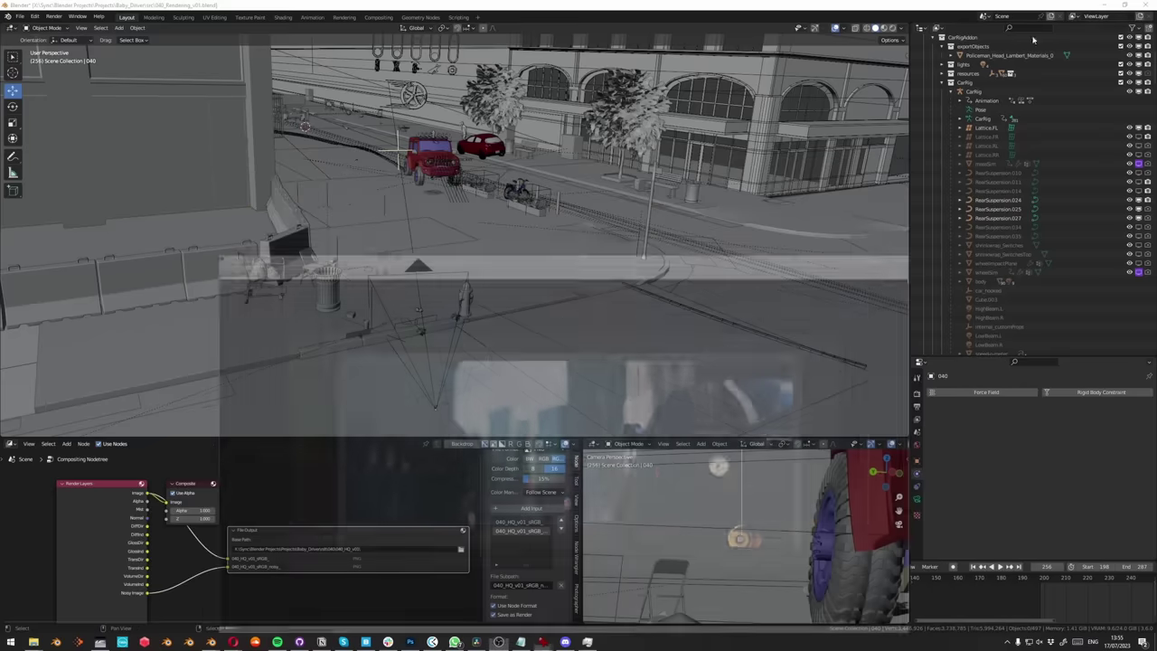
Step: Select the city building mesh and examine the shot 040 street set around it
{"action": "middle_click_drag", "start_coordinate": [503, 283], "coordinate": [497, 383]}
{"action": "scroll", "coordinate": [530, 307], "scroll_direction": "down", "scroll_amount": 4}
{"action": "scroll", "coordinate": [518, 271], "scroll_direction": "down", "scroll_amount": 4}
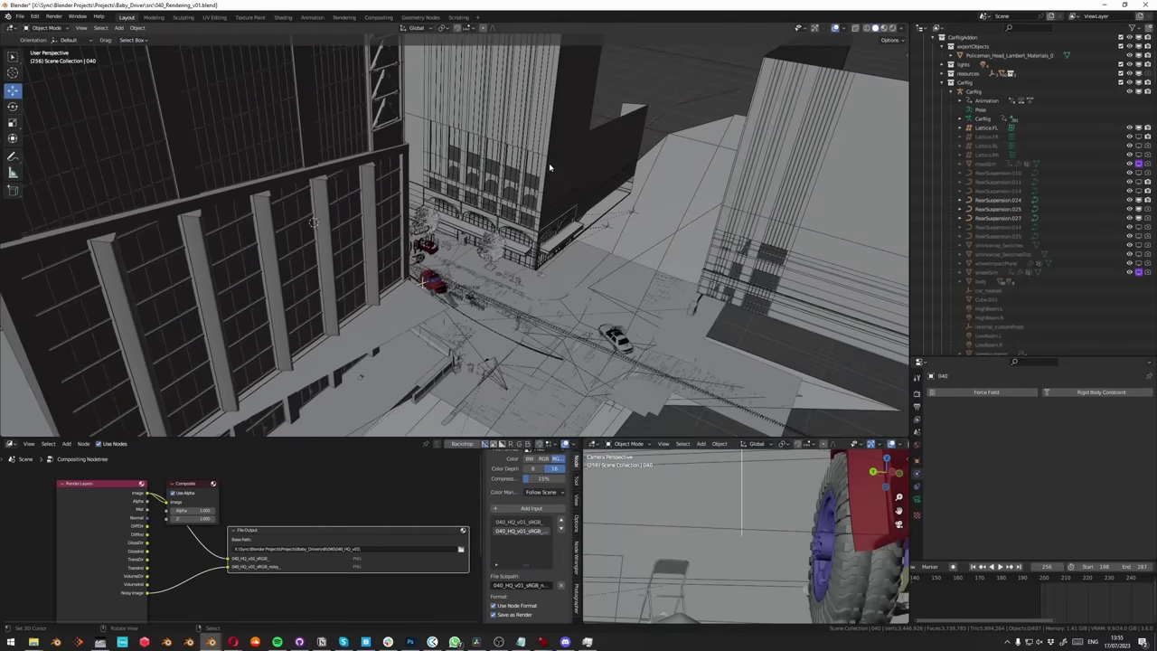
{"action": "left_click", "coordinate": [549, 162]}
{"action": "middle_click_drag", "start_coordinate": [536, 204], "coordinate": [462, 239]}
{"action": "scroll", "coordinate": [433, 248], "scroll_direction": "up", "scroll_amount": 3}
{"action": "middle_click_drag", "start_coordinate": [333, 303], "coordinate": [407, 270]}
Step: Show the scene's render properties, enlarge their area and review the Cycles sampling settings
{"action": "left_click", "coordinate": [917, 394]}
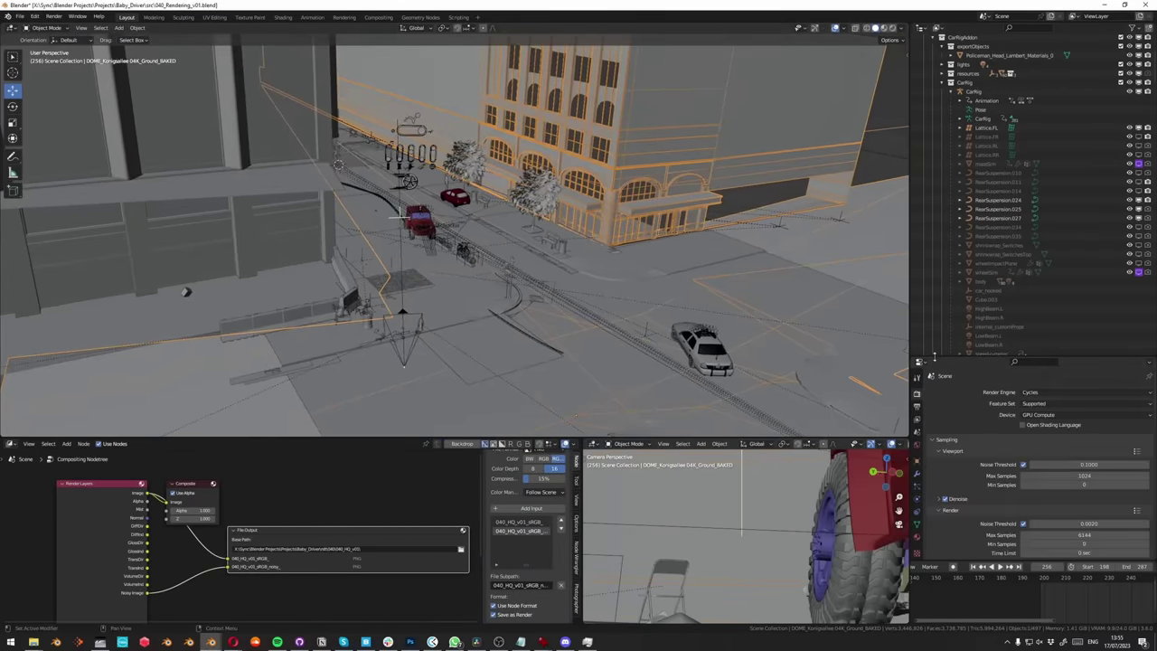
{"action": "left_click_drag", "start_coordinate": [935, 356], "coordinate": [938, 253]}
{"action": "middle_click_drag", "start_coordinate": [379, 379], "coordinate": [560, 321]}
{"action": "scroll", "coordinate": [974, 411], "scroll_direction": "down", "scroll_amount": 3}
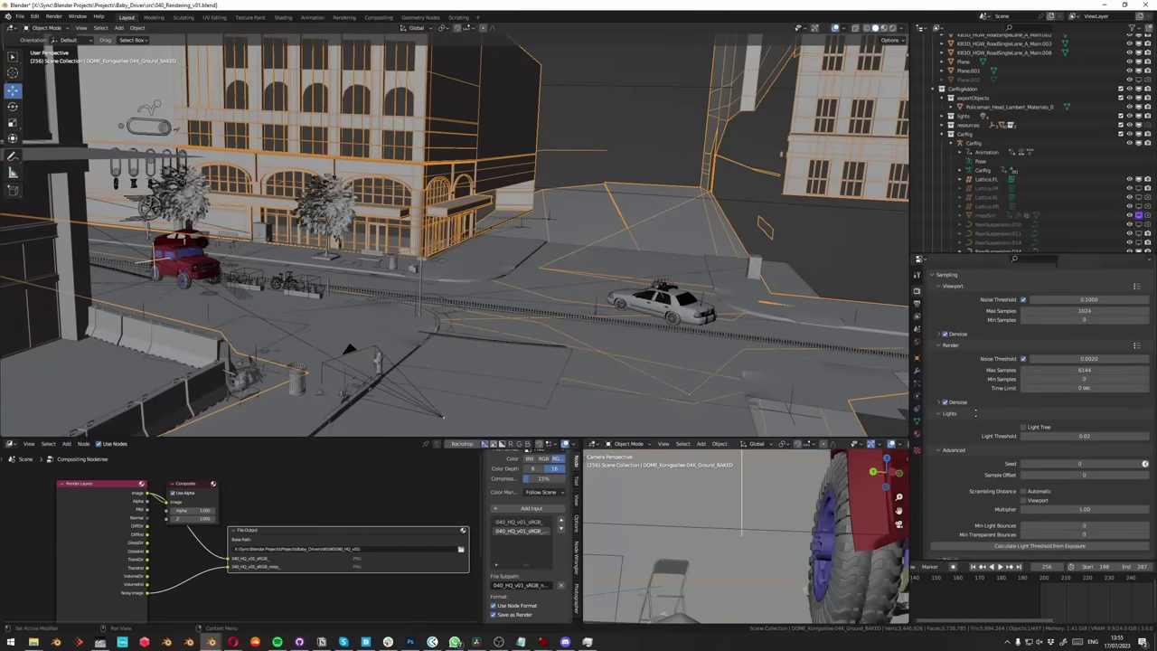
{"action": "scroll", "coordinate": [994, 407], "scroll_direction": "up", "scroll_amount": 3}
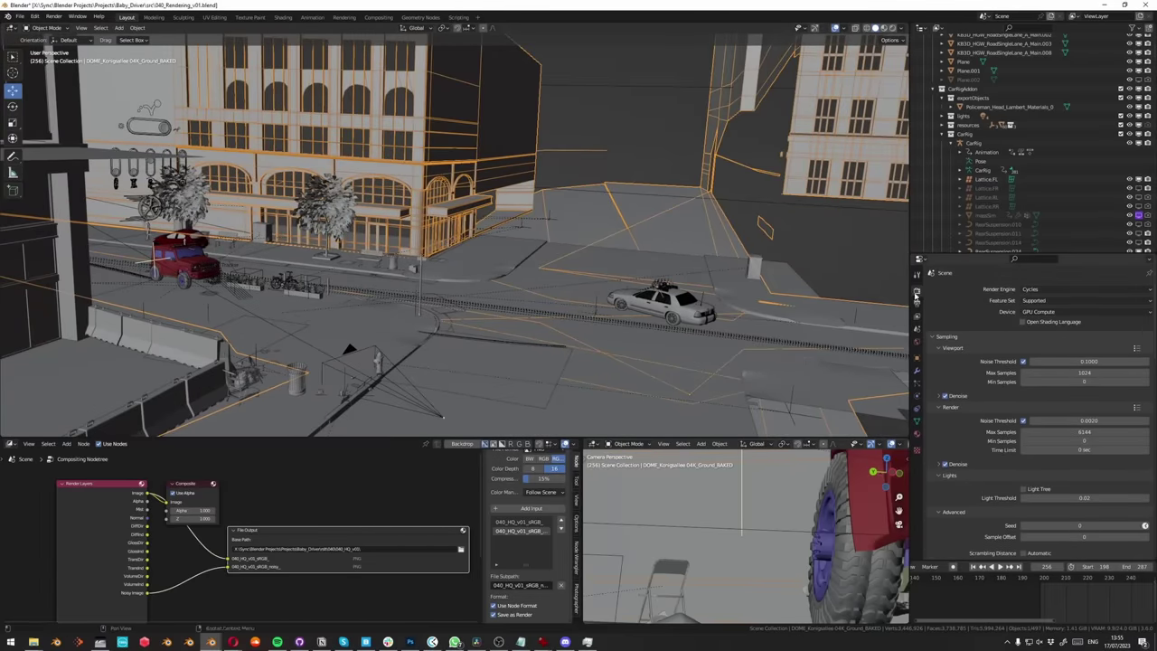
Step: Collapse the Sampling and Light Paths settings and check the viewport and render Texture Limit options under Simplify
{"action": "left_click", "coordinate": [933, 338]}
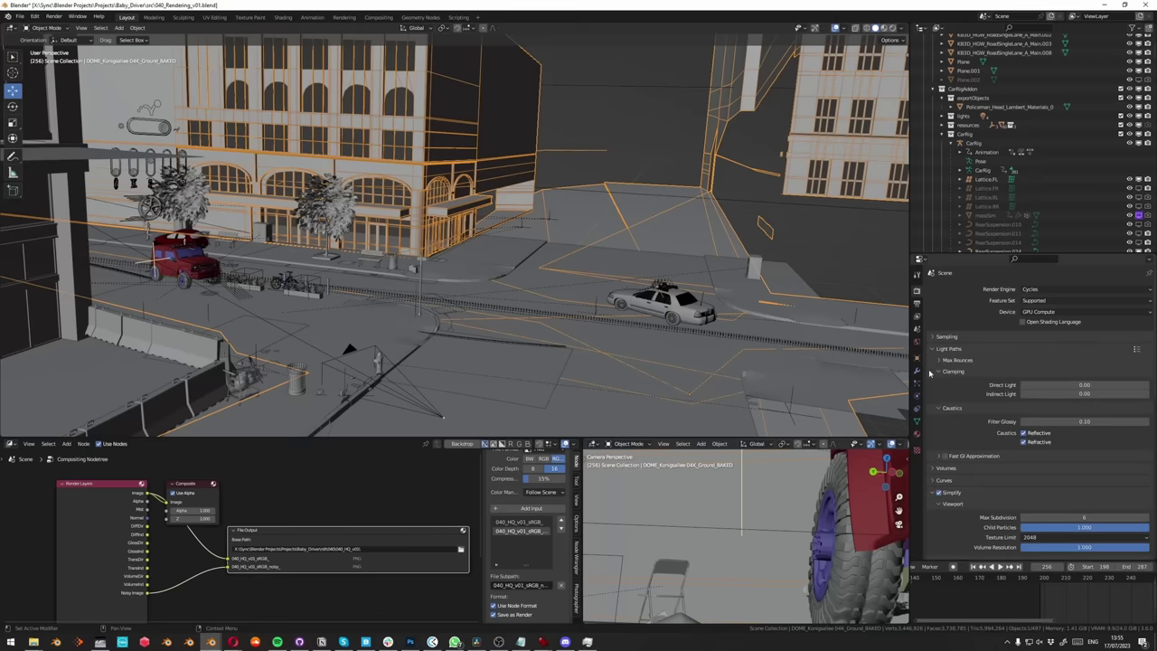
{"action": "left_click", "coordinate": [949, 348]}
{"action": "scroll", "coordinate": [1062, 398], "scroll_direction": "down", "scroll_amount": 1}
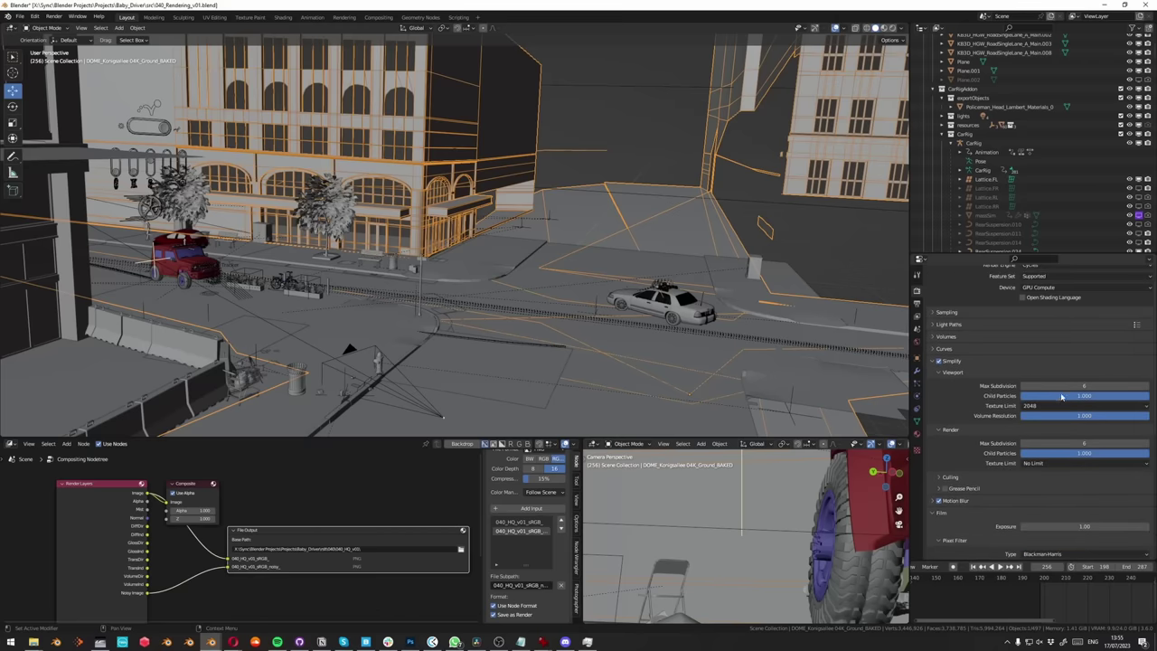
{"action": "left_click", "coordinate": [1035, 407]}
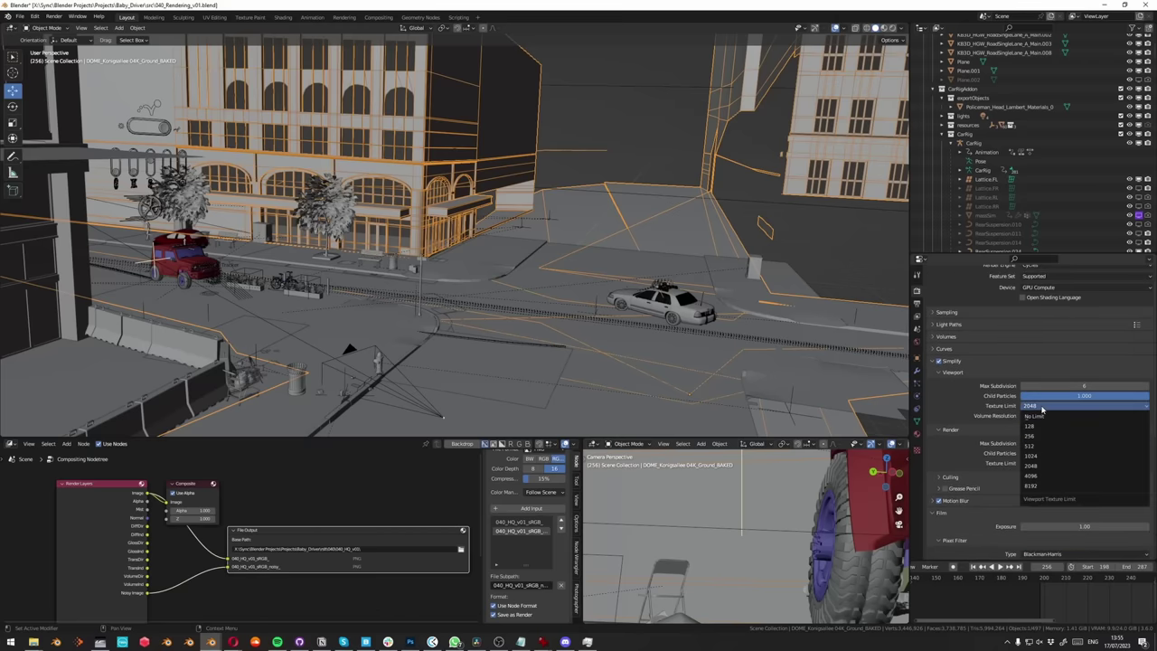
{"action": "left_click", "coordinate": [1043, 408]}
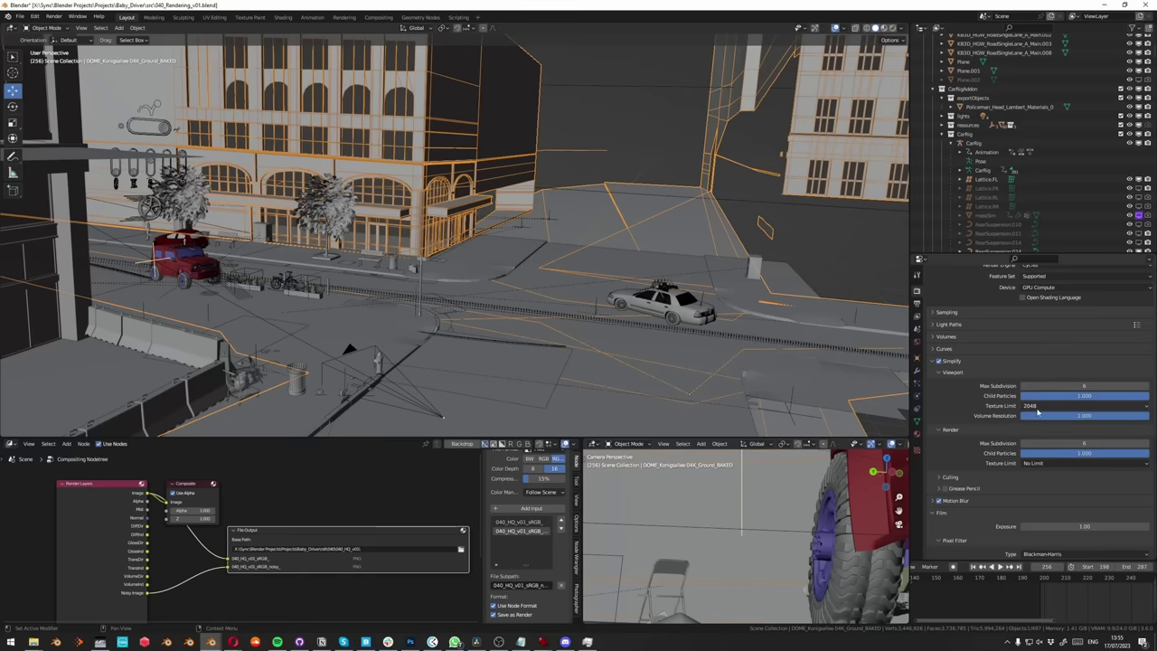
{"action": "left_click", "coordinate": [1042, 409]}
{"action": "left_click", "coordinate": [1036, 468]}
{"action": "middle_click_drag", "start_coordinate": [484, 321], "coordinate": [437, 305]}
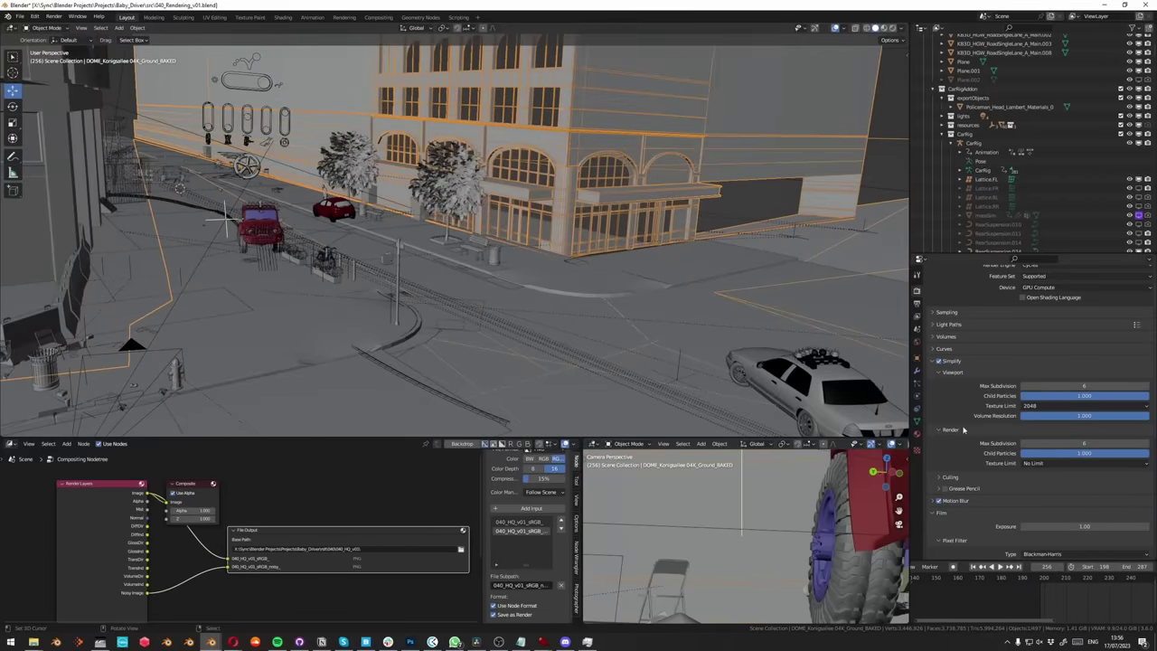
{"action": "left_click", "coordinate": [1044, 407]}
{"action": "left_click", "coordinate": [1038, 465]}
Step: Show the memsaver personal add-on's image resizing tools in the viewport sidebar and widen the sidebar
{"action": "key", "text": "n"}
{"action": "left_click", "coordinate": [906, 311]}
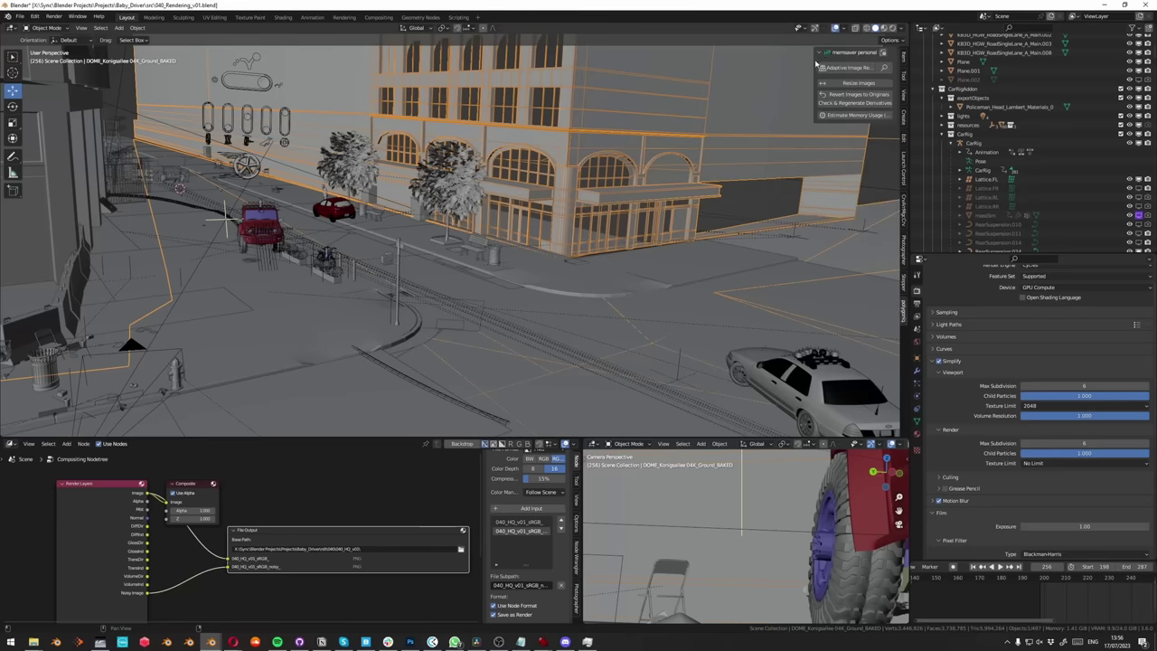
{"action": "left_click_drag", "start_coordinate": [815, 64], "coordinate": [716, 82]}
{"action": "middle_click_drag", "start_coordinate": [516, 312], "coordinate": [567, 316]}
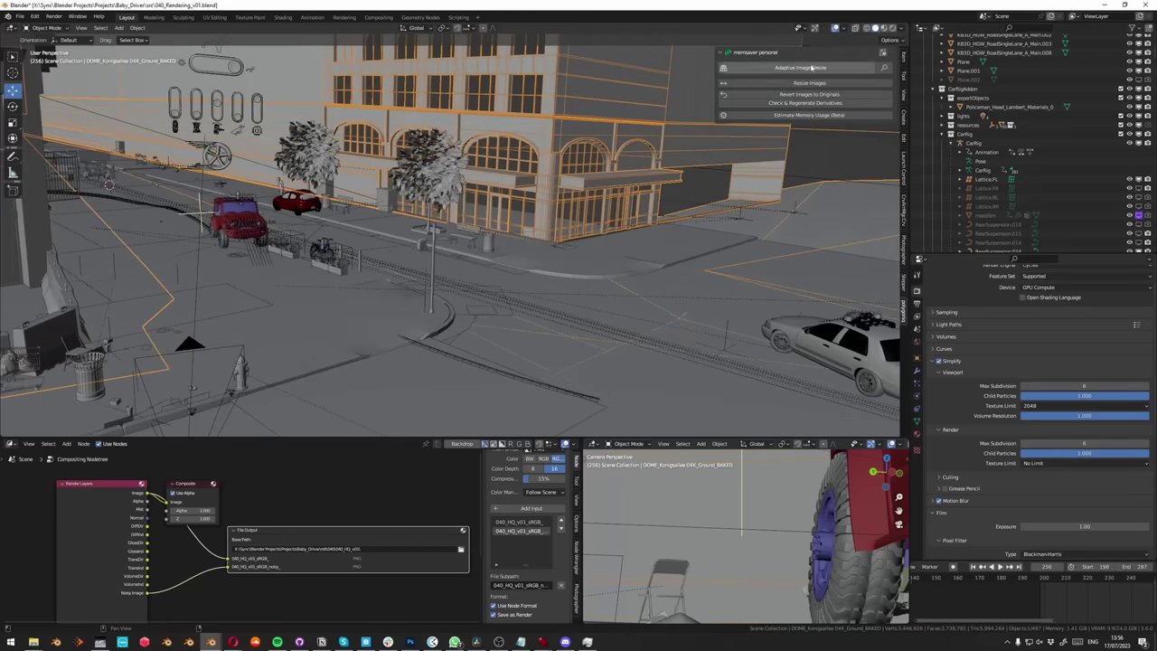
{"action": "middle_click_drag", "start_coordinate": [540, 276], "coordinate": [407, 290]}
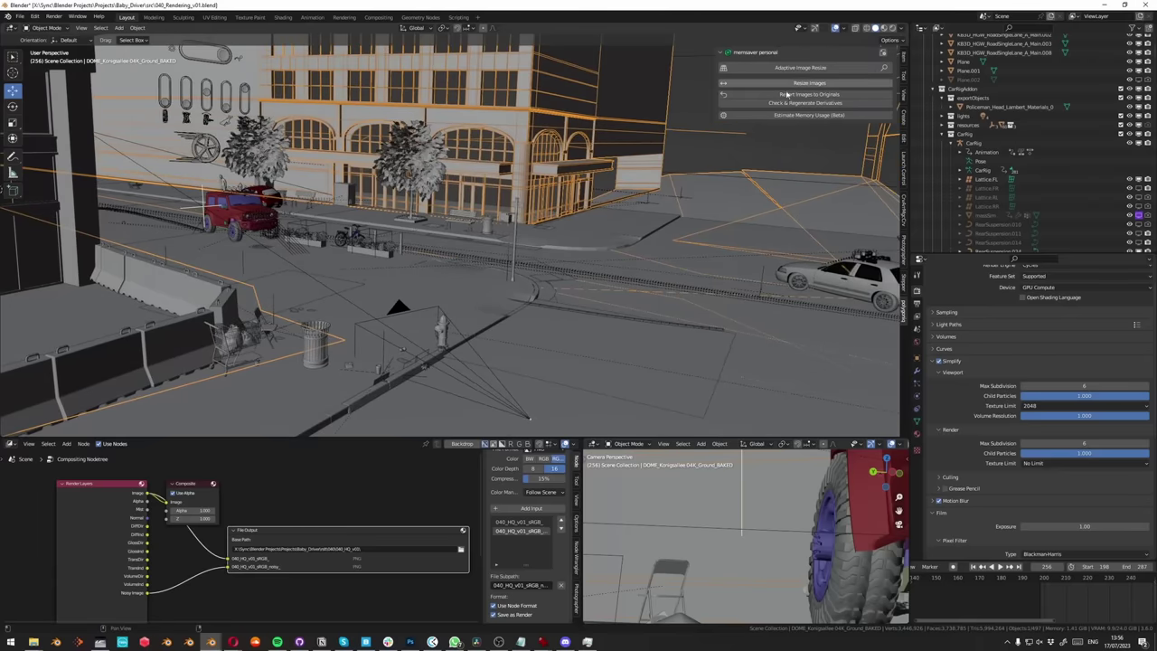
Step: Clear the selection and examine the curbside props around camera 040
{"action": "middle_click_drag", "start_coordinate": [411, 351], "coordinate": [424, 272]}
{"action": "scroll", "coordinate": [416, 335], "scroll_direction": "up", "scroll_amount": 2}
{"action": "key", "text": "alt+a"}
{"action": "scroll", "coordinate": [435, 306], "scroll_direction": "up", "scroll_amount": 1}
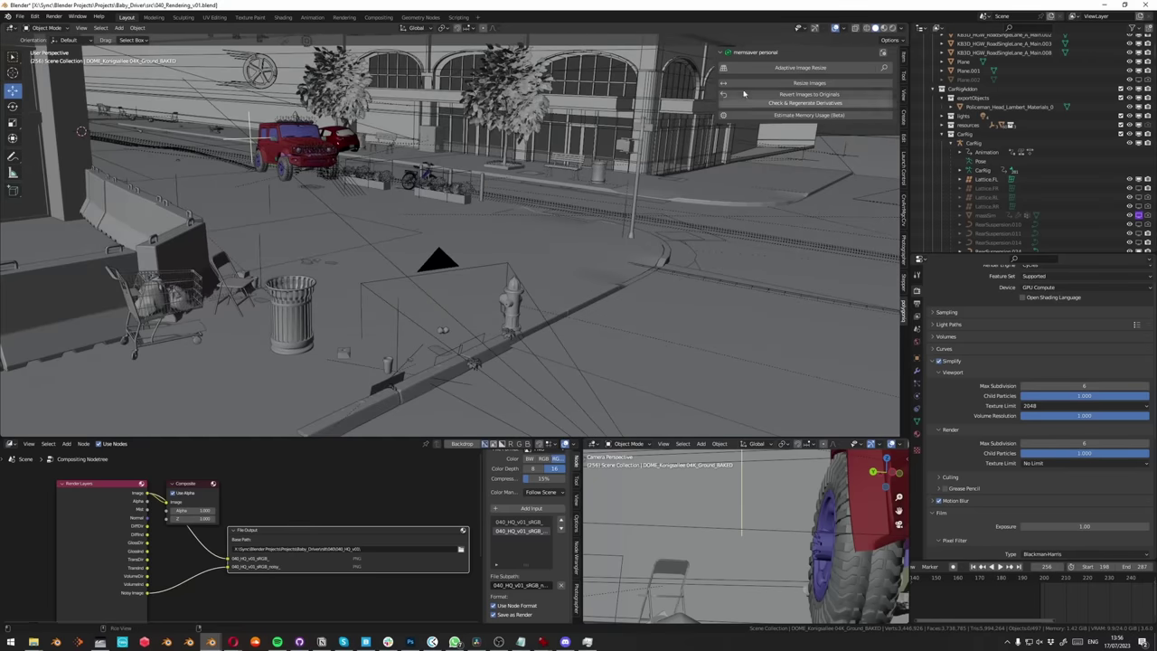
{"action": "middle_click_drag", "start_coordinate": [434, 366], "coordinate": [468, 362]}
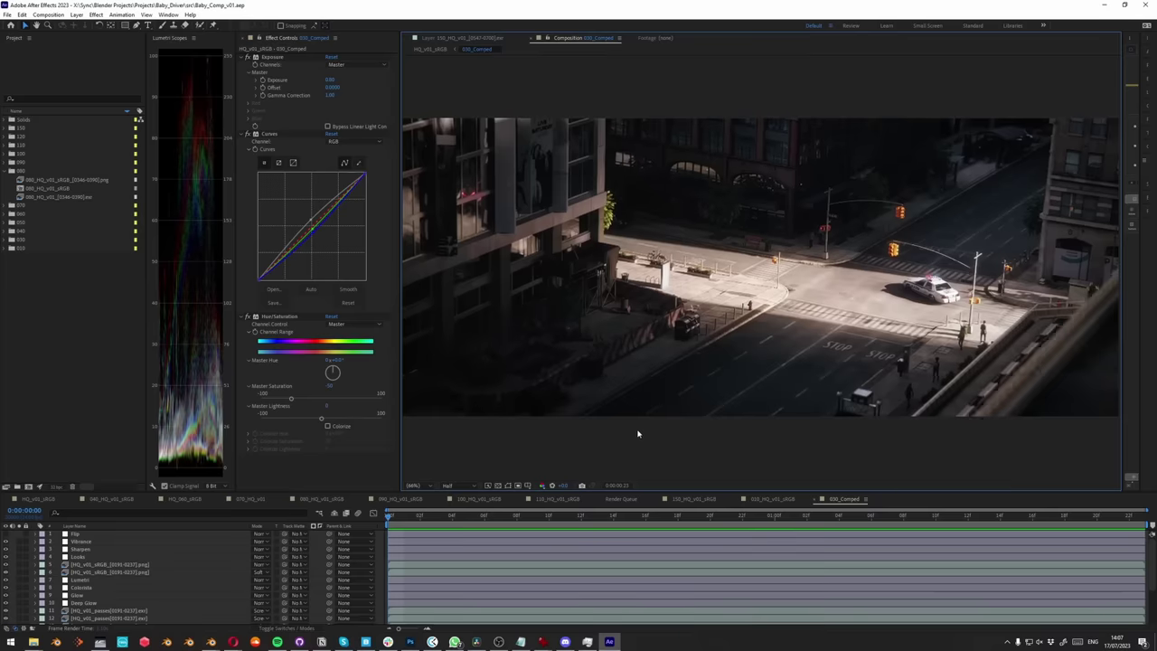
Step: In After Effects, return the 030_Comped composition to its first frame and select the bottom HQ_v01_sRGB PNG layer
{"action": "mouse_move", "coordinate": [695, 368]}
{"action": "middle_mouse_down"}
{"action": "mouse_move", "coordinate": [730, 362]}
{"action": "mouse_move", "coordinate": [680, 364]}
{"action": "middle_mouse_up"}
{"action": "left_click", "coordinate": [459, 518]}
{"action": "left_click_drag", "start_coordinate": [442, 530], "coordinate": [383, 531]}
{"action": "scroll", "coordinate": [140, 564], "scroll_direction": "down", "scroll_amount": 3}
{"action": "left_click", "coordinate": [103, 614]}
{"action": "left_click", "coordinate": [103, 620]}
Step: Solo and unsolo the bottom HQ_v01_sRGB layer repeatedly to compare the raw render with the finished comp
{"action": "left_click", "coordinate": [19, 620]}
{"action": "left_click", "coordinate": [19, 620]}
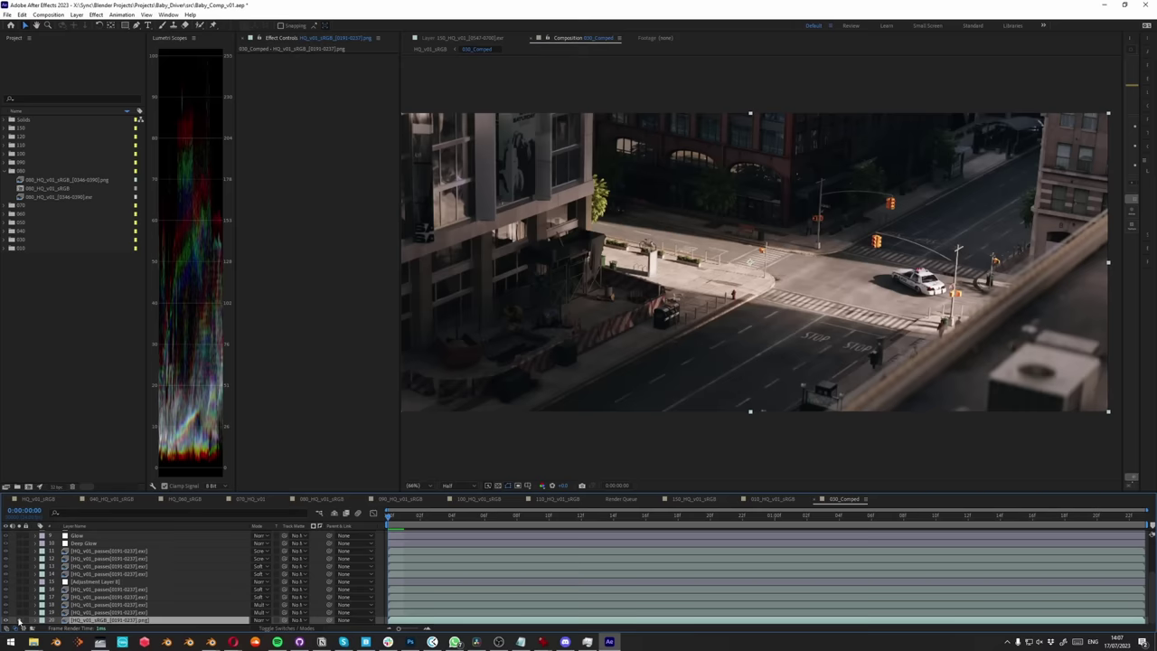
{"action": "left_click", "coordinate": [18, 621]}
{"action": "left_click", "coordinate": [19, 621]}
{"action": "left_click", "coordinate": [19, 622]}
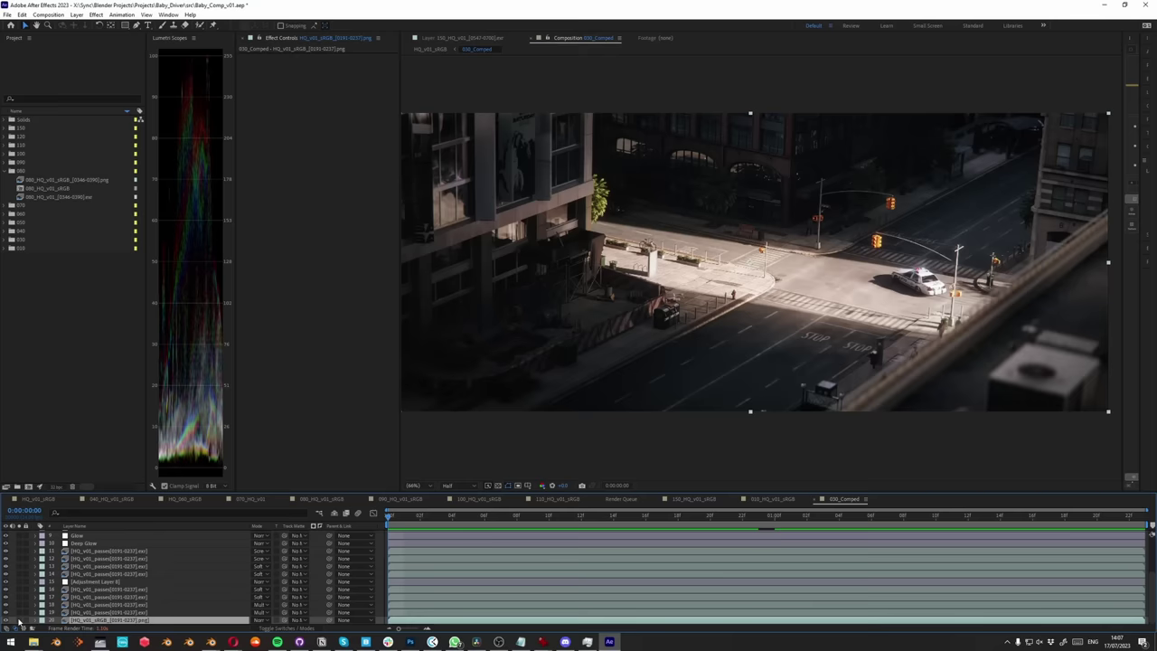
{"action": "left_click", "coordinate": [19, 621]}
{"action": "left_click", "coordinate": [19, 621]}
Step: Solo the AO pass layer and inspect the effects on it and the three HQ_v01_passes layers above it
{"action": "left_click", "coordinate": [20, 613]}
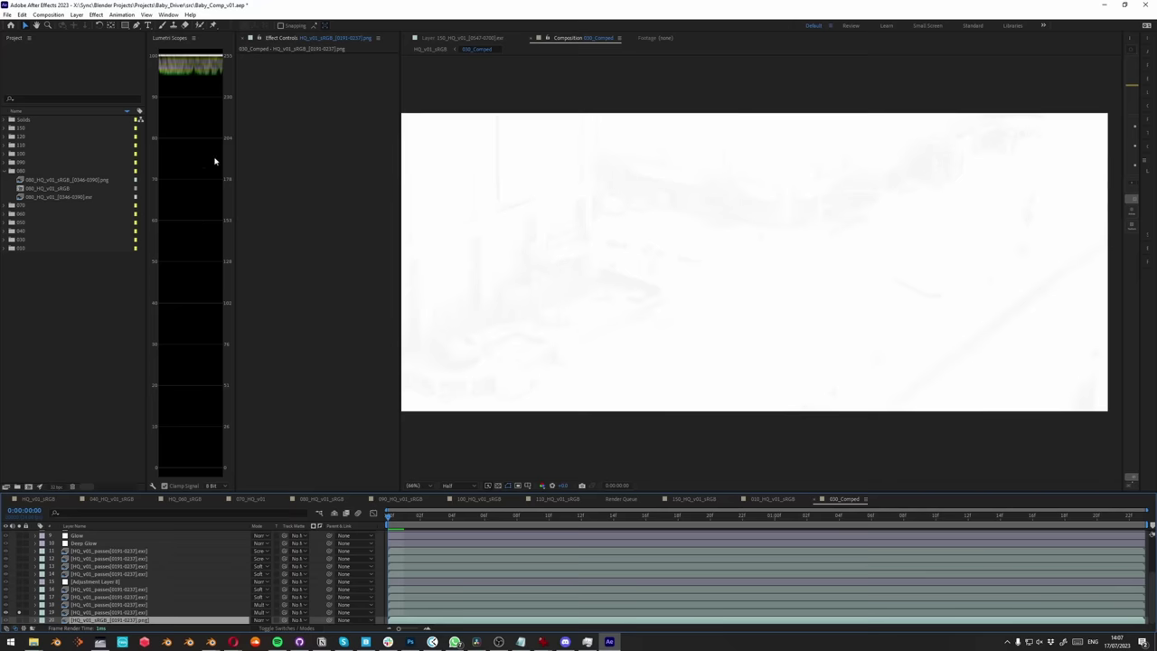
{"action": "left_click", "coordinate": [92, 613]}
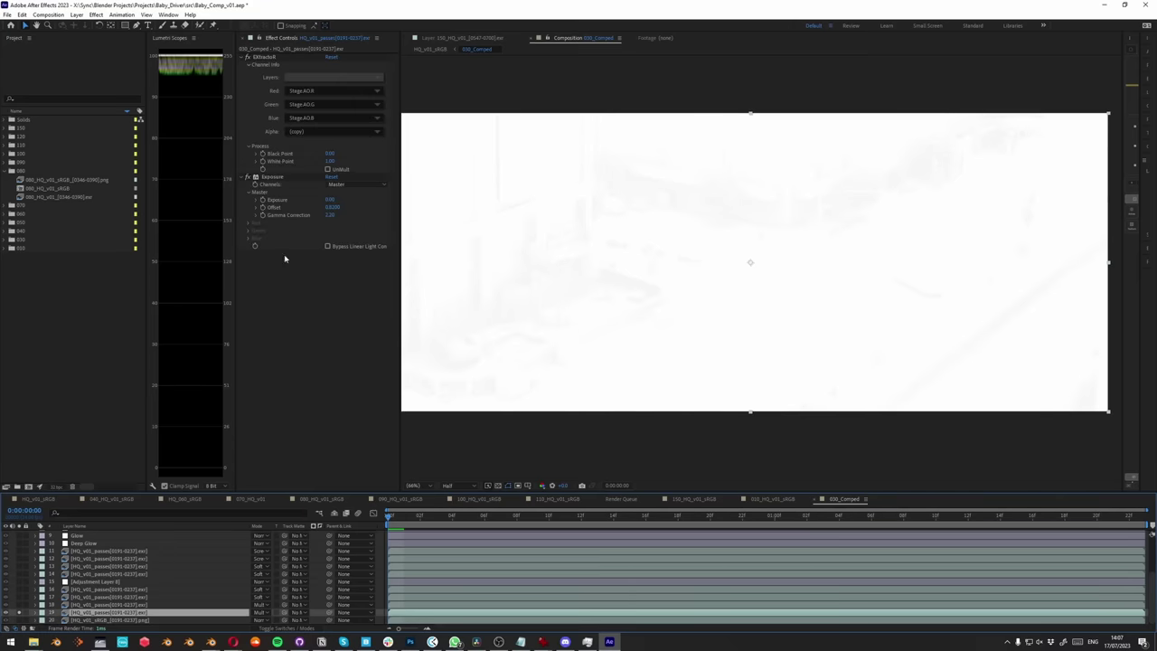
{"action": "left_click", "coordinate": [92, 604]}
{"action": "left_click", "coordinate": [96, 597]}
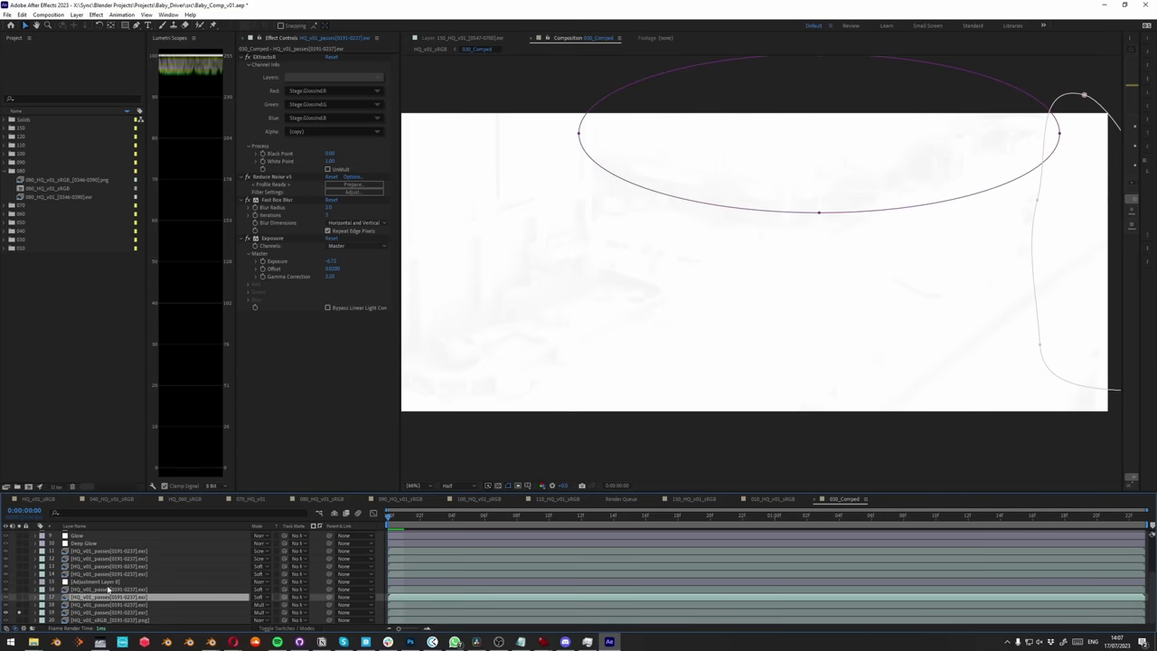
{"action": "left_click", "coordinate": [109, 589]}
{"action": "left_click", "coordinate": [102, 604]}
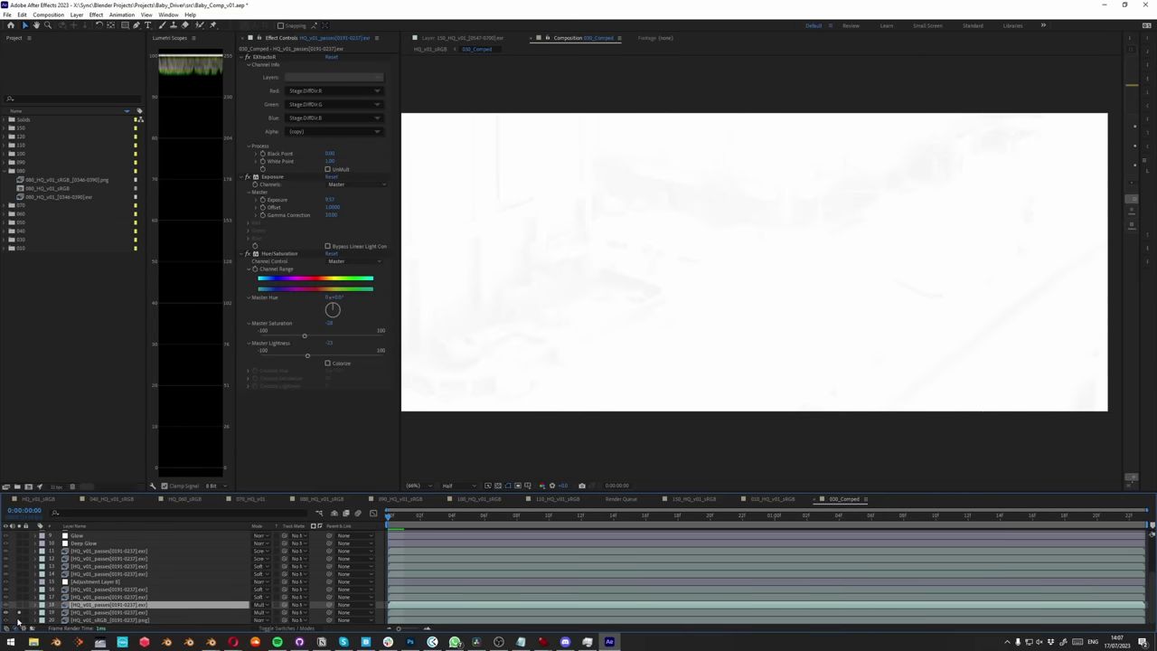
Step: Solo the bottom HQ_v01_sRGB PNG layer, compare it with and without the AO pass, and add pass layer 18 to the solo view
{"action": "left_click", "coordinate": [18, 620]}
{"action": "left_click", "coordinate": [19, 613]}
{"action": "left_click", "coordinate": [19, 613]}
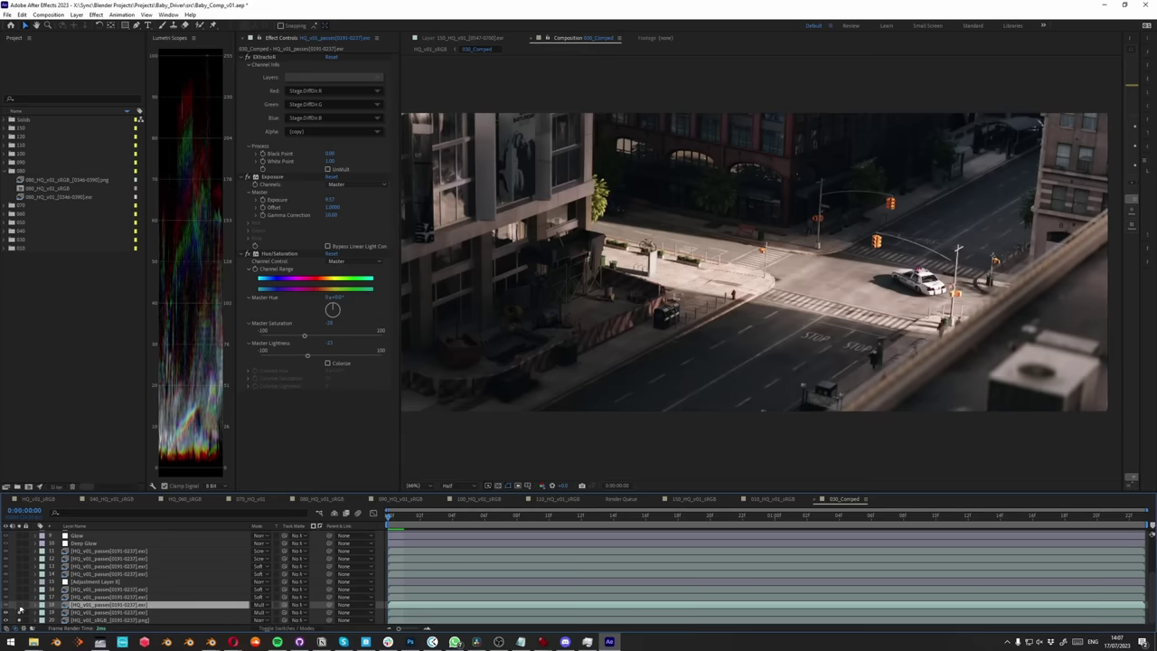
{"action": "left_click", "coordinate": [18, 605]}
Step: Inspect the effects on HQ_v01_passes layers 17 and 16 and add layers 17 through 15 to the solo view
{"action": "left_click", "coordinate": [84, 598]}
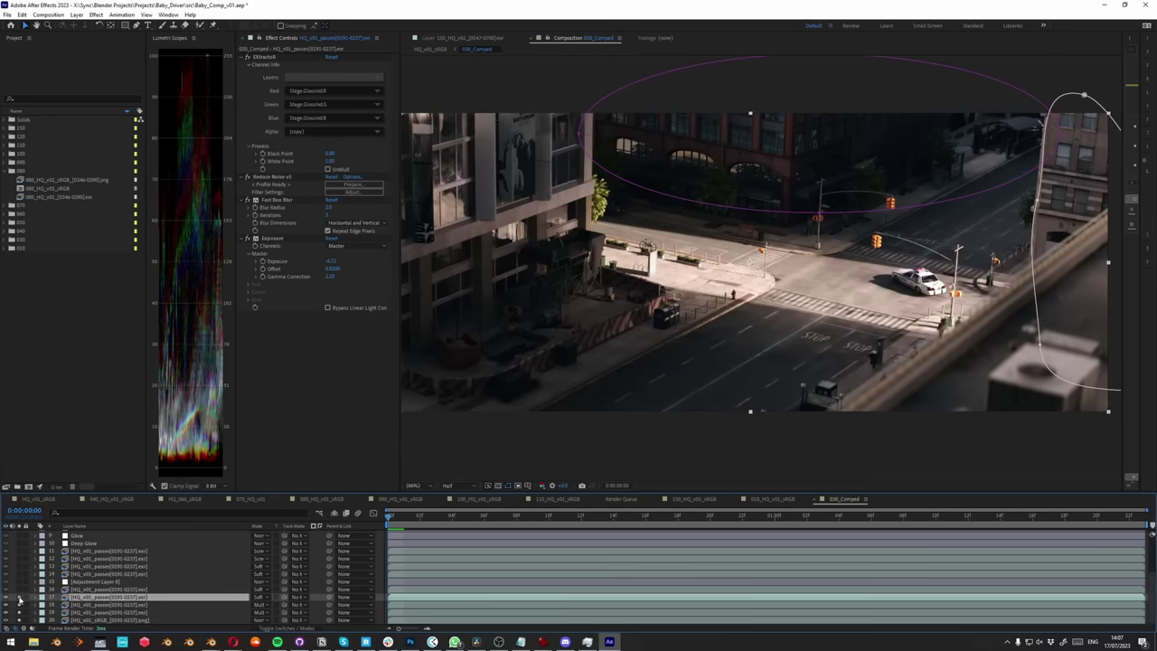
{"action": "left_click", "coordinate": [100, 590]}
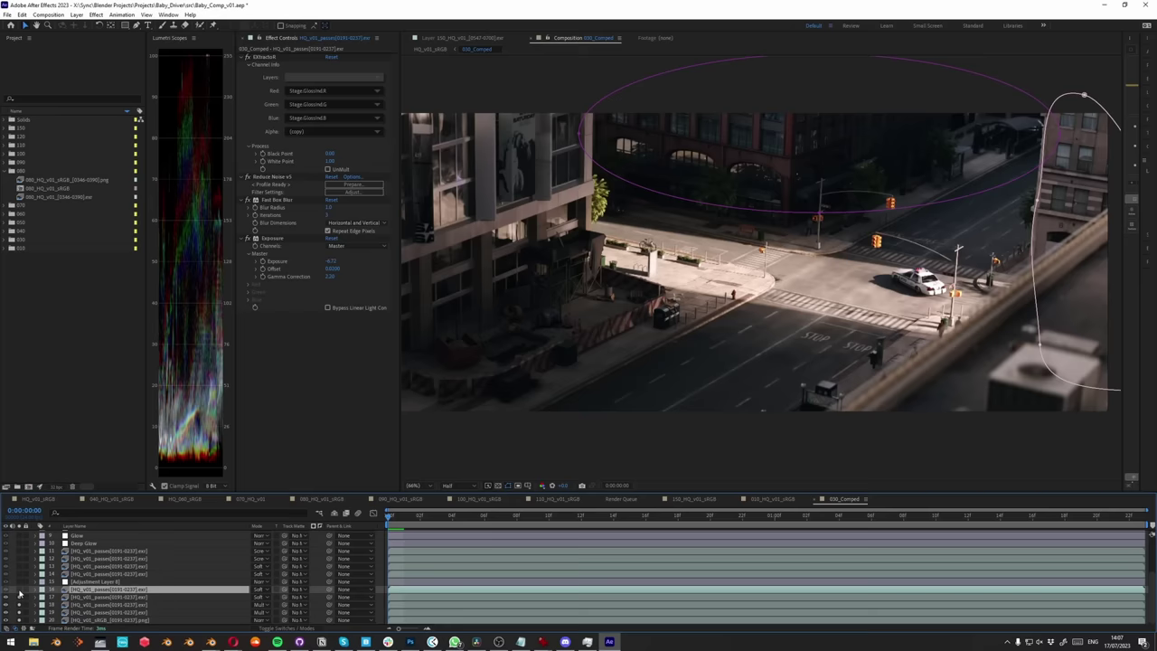
{"action": "left_click", "coordinate": [19, 589]}
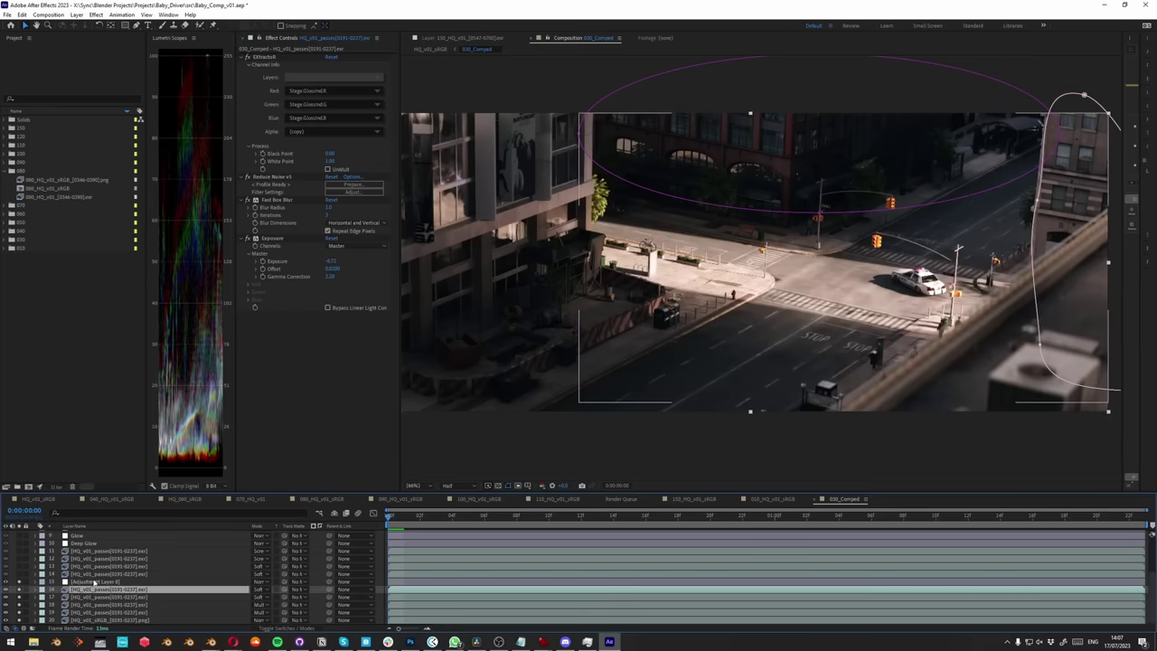
Step: Examine adjustment layer 15 and the effects on HQ_v01_passes layer 14, and solo pass layers 14 through 11
{"action": "left_click", "coordinate": [94, 582]}
{"action": "middle_click_drag", "start_coordinate": [869, 237], "coordinate": [813, 272]}
{"action": "scroll", "coordinate": [64, 572], "scroll_direction": "up", "scroll_amount": 2}
{"action": "left_click", "coordinate": [91, 597]}
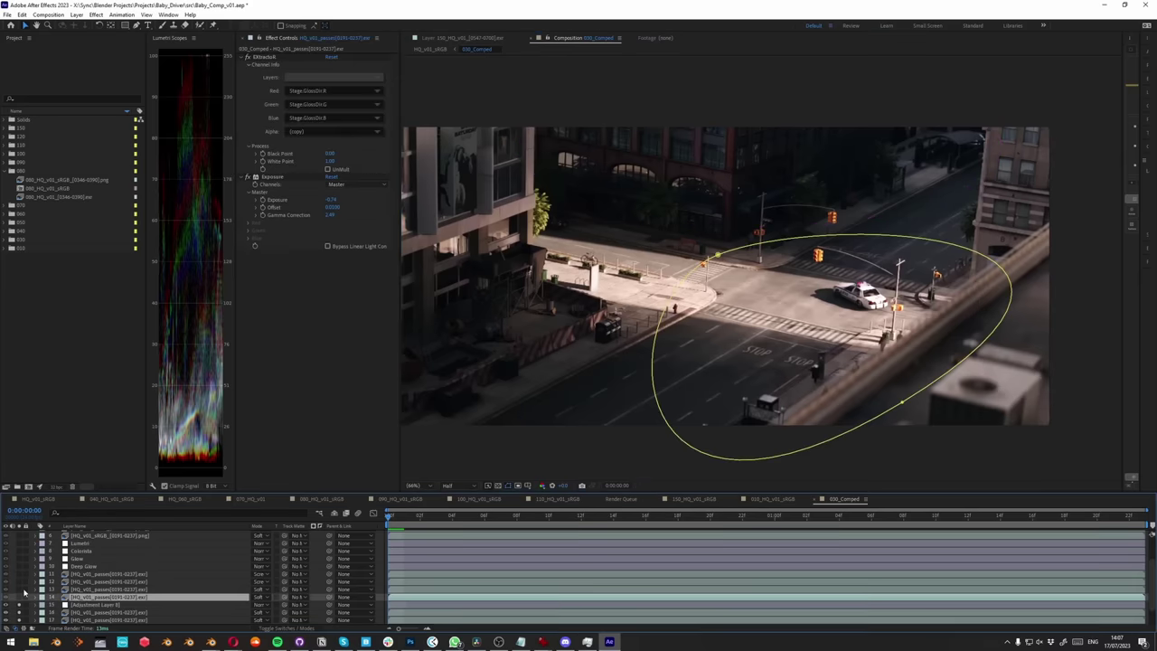
{"action": "left_click", "coordinate": [19, 577]}
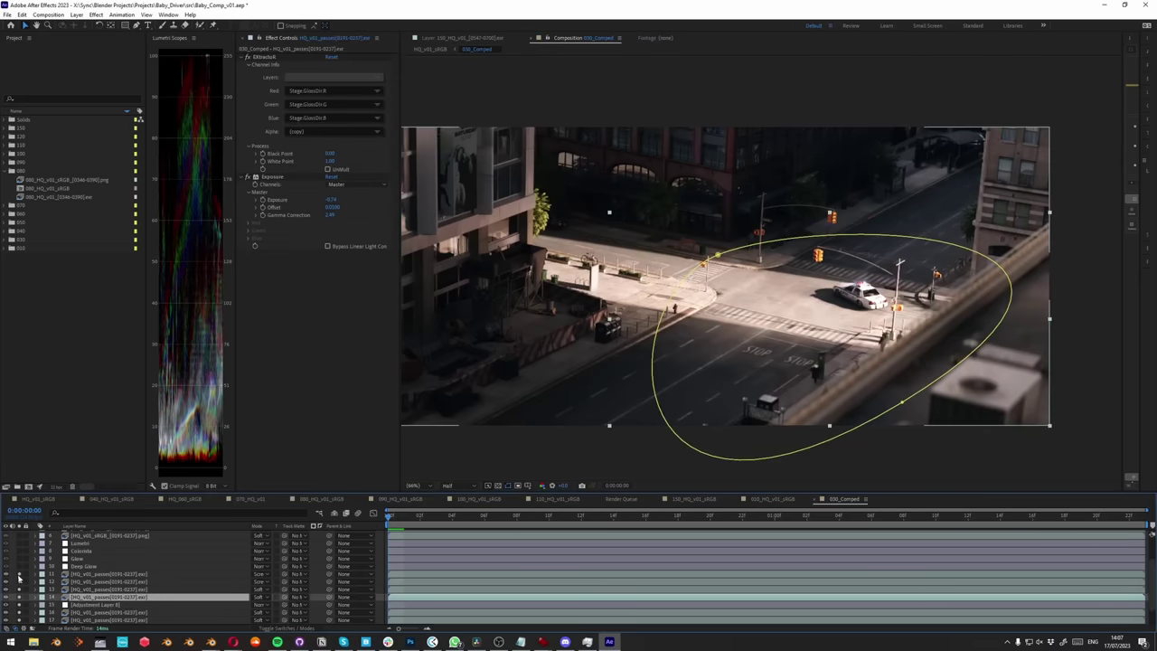
Step: Toggle the solo state of pass layers 14 through 12 to compare their individual contributions to the shot
{"action": "left_click", "coordinate": [19, 596]}
{"action": "left_click", "coordinate": [19, 596]}
{"action": "left_click", "coordinate": [18, 589]}
{"action": "left_click", "coordinate": [19, 581]}
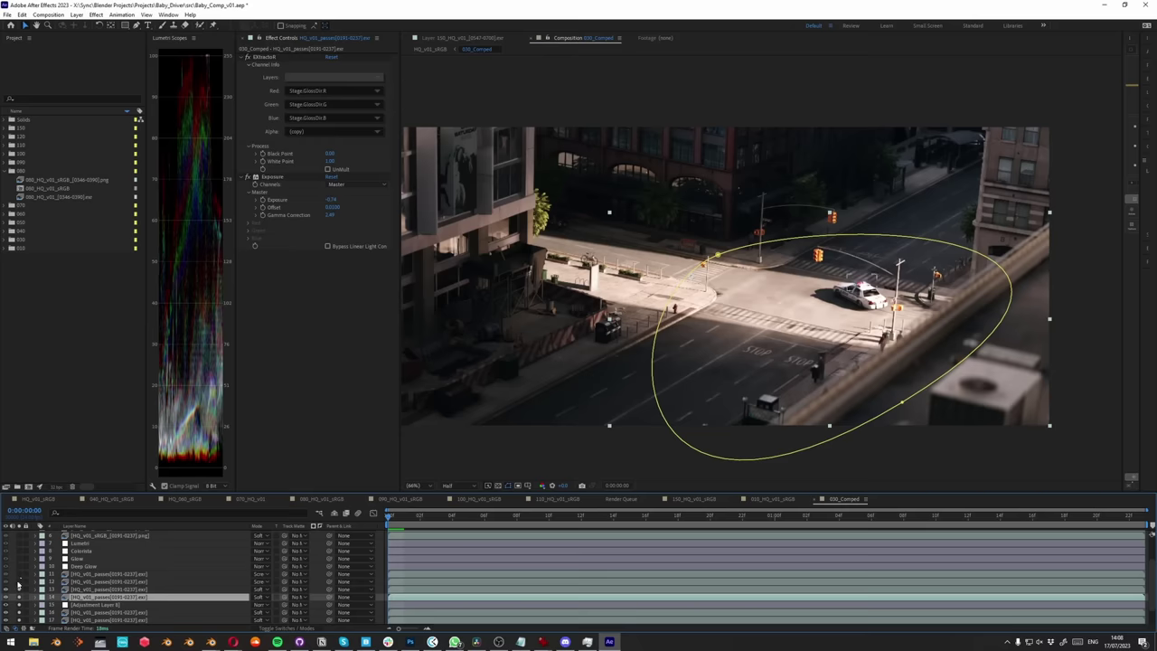
Step: Solo and unsolo pass layer 12 repeatedly to compare its effect on the police car and its lights
{"action": "scroll", "coordinate": [898, 291], "scroll_direction": "up", "scroll_amount": 1}
{"action": "middle_click_drag", "start_coordinate": [898, 291], "coordinate": [783, 283]}
{"action": "scroll", "coordinate": [783, 284], "scroll_direction": "up", "scroll_amount": 1}
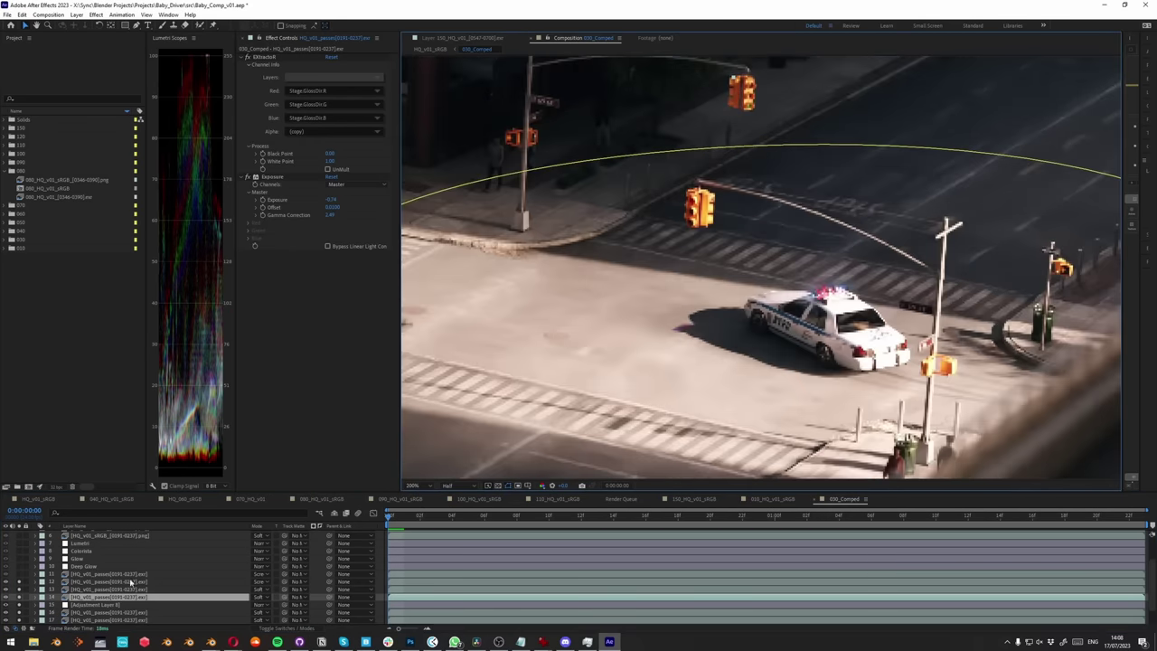
{"action": "left_click", "coordinate": [18, 582]}
{"action": "left_click", "coordinate": [18, 582]}
{"action": "left_click", "coordinate": [18, 582]}
{"action": "left_click", "coordinate": [18, 582]}
{"action": "key", "text": "comma"}
{"action": "key", "text": "comma"}
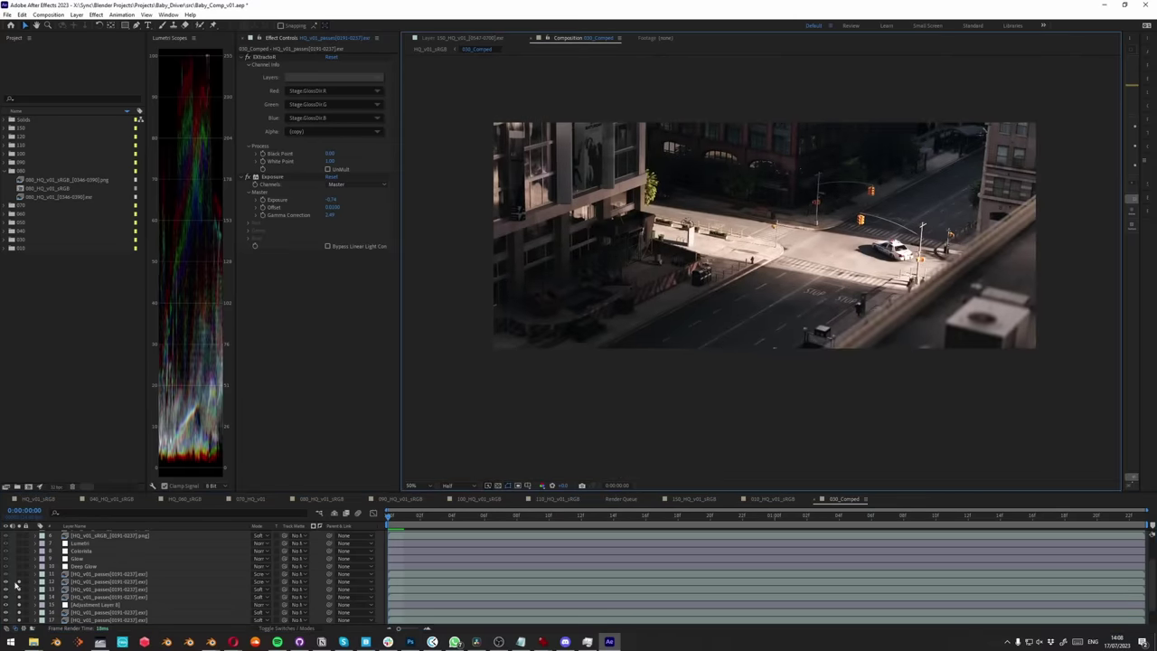
Step: Fit the composition in the viewer and solo the layers from pass layer 11 up through Deep Glow, Lumetri, Looks and Vibrance
{"action": "left_click", "coordinate": [429, 487]}
{"action": "left_click", "coordinate": [426, 334]}
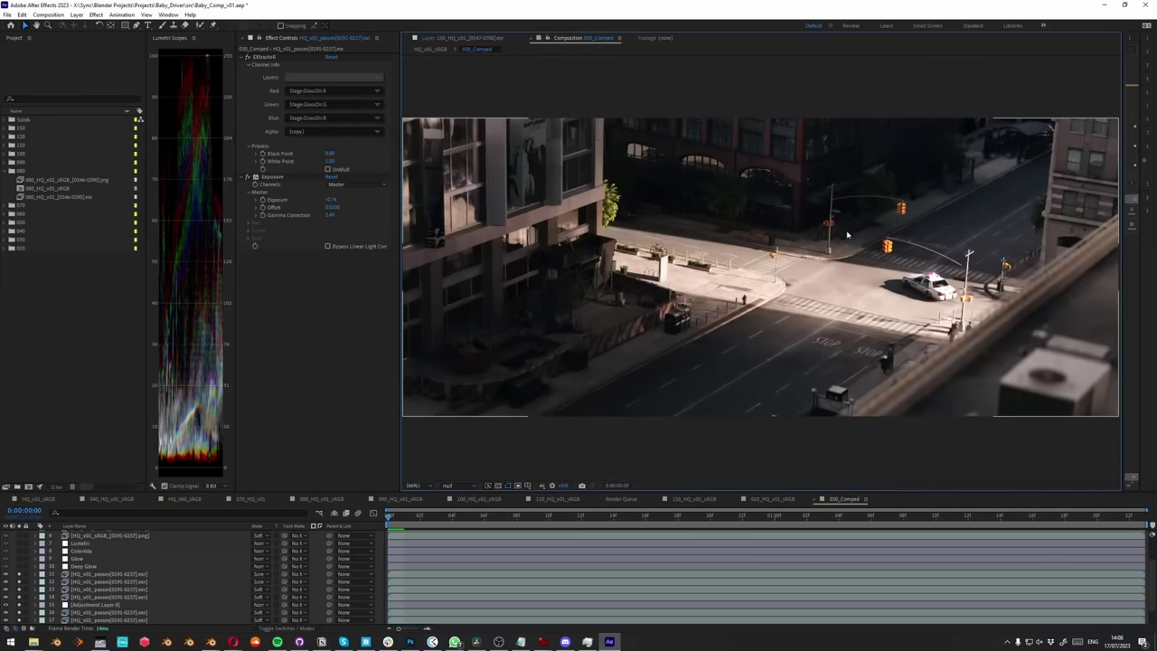
{"action": "scroll", "coordinate": [37, 592], "scroll_direction": "up", "scroll_amount": 2}
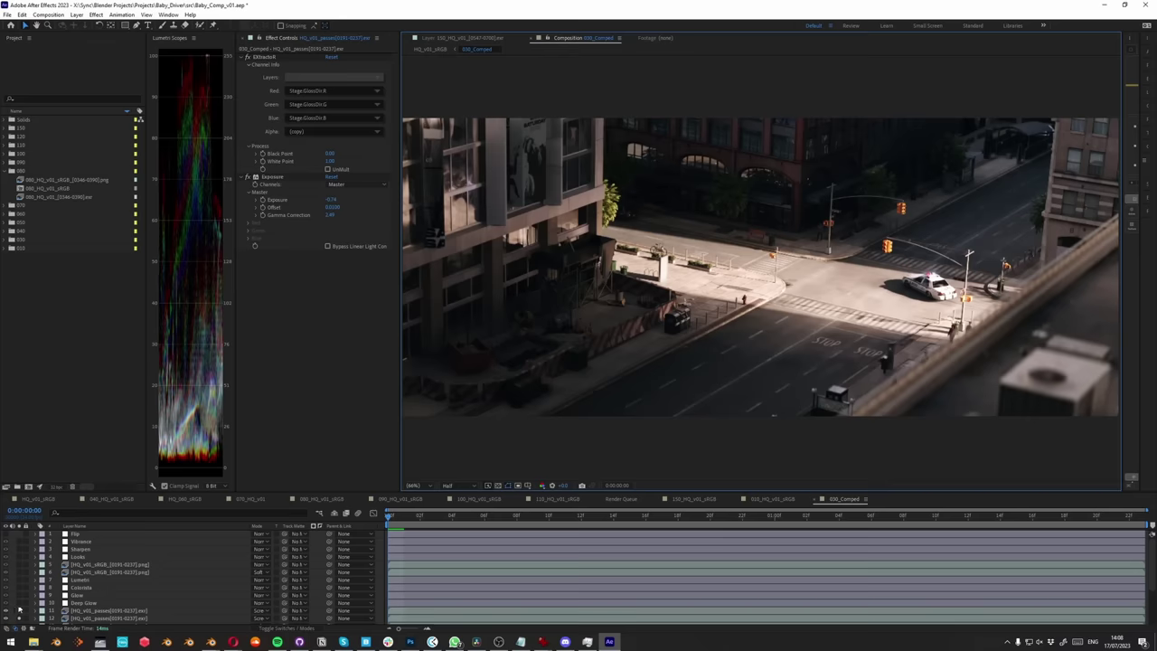
{"action": "left_click_drag", "start_coordinate": [19, 608], "coordinate": [19, 585]}
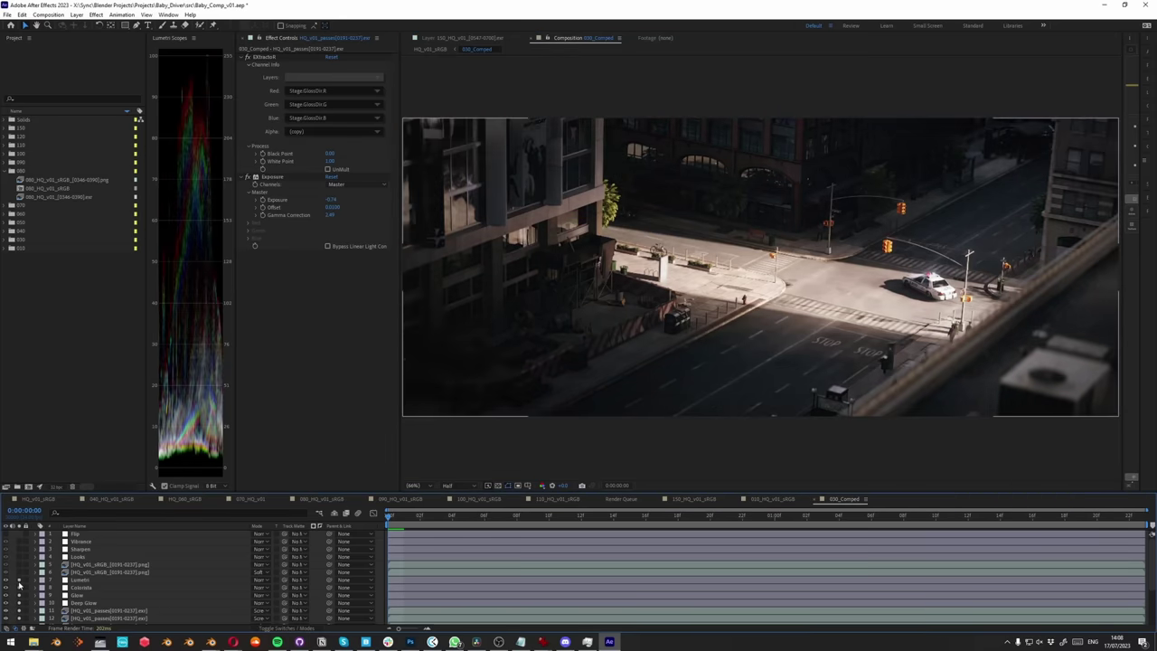
{"action": "left_click", "coordinate": [20, 574]}
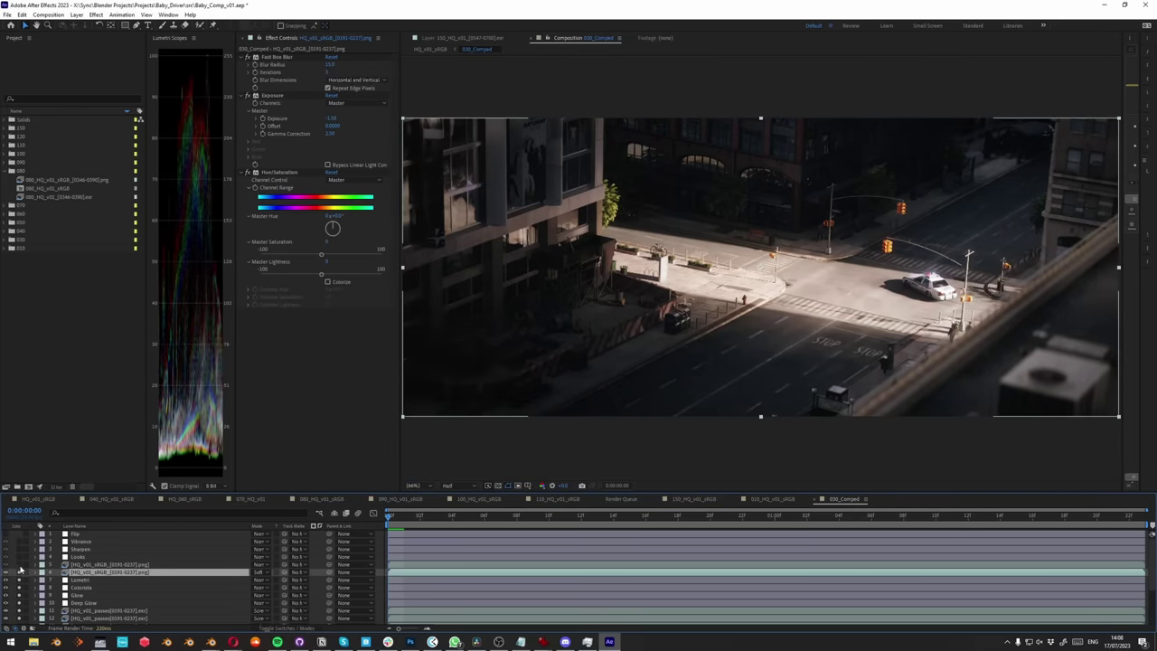
{"action": "left_click_drag", "start_coordinate": [20, 575], "coordinate": [20, 564]}
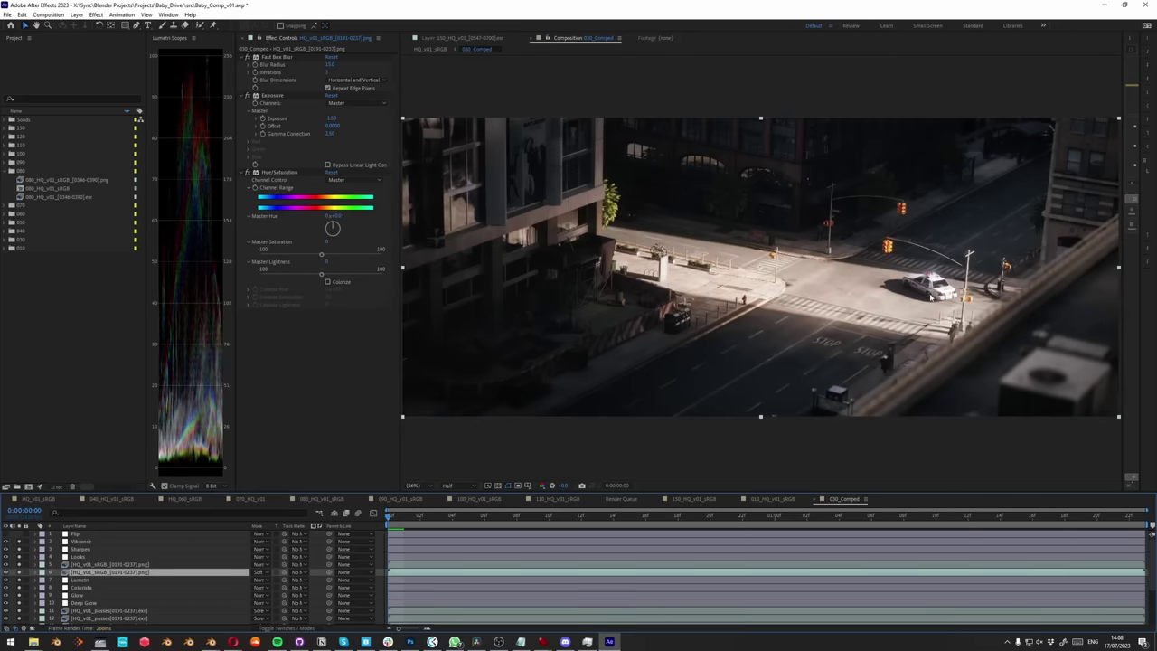
Step: Clear the upper layers' solos and toggle the bottom HQ_v01_sRGB layer's solo to compare the raw render with the full comp
{"action": "middle_click_drag", "start_coordinate": [600, 386], "coordinate": [583, 406]}
{"action": "left_click", "coordinate": [583, 452]}
{"action": "left_click_drag", "start_coordinate": [469, 519], "coordinate": [115, 584]}
{"action": "scroll", "coordinate": [115, 584], "scroll_direction": "down", "scroll_amount": 4}
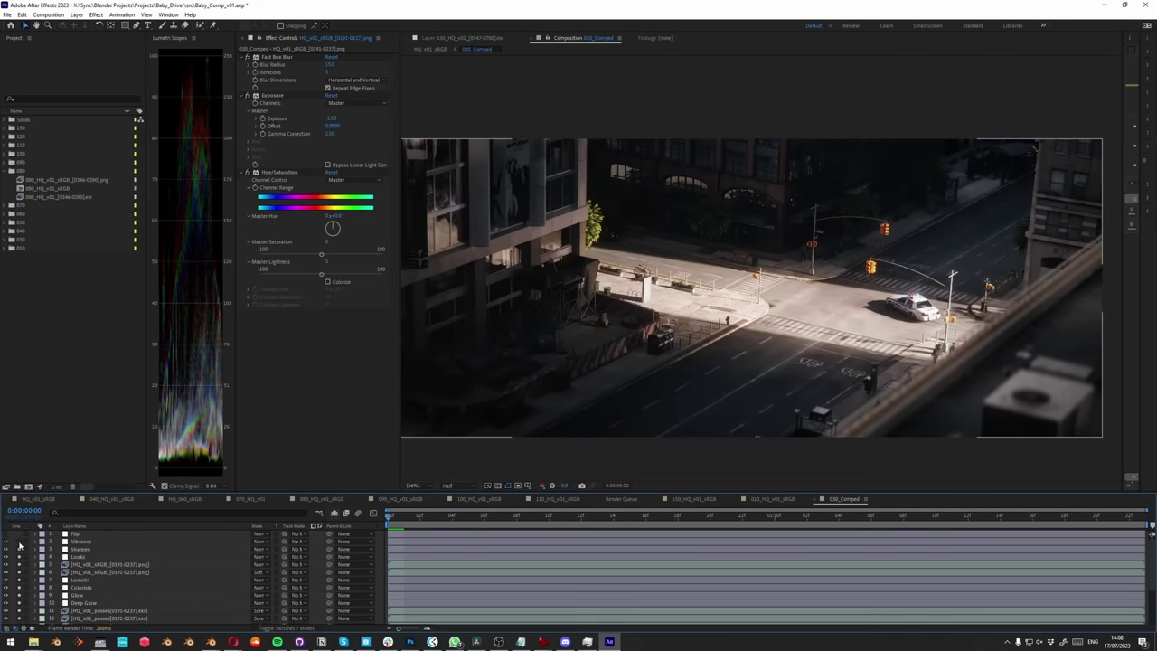
{"action": "left_click", "coordinate": [19, 620]}
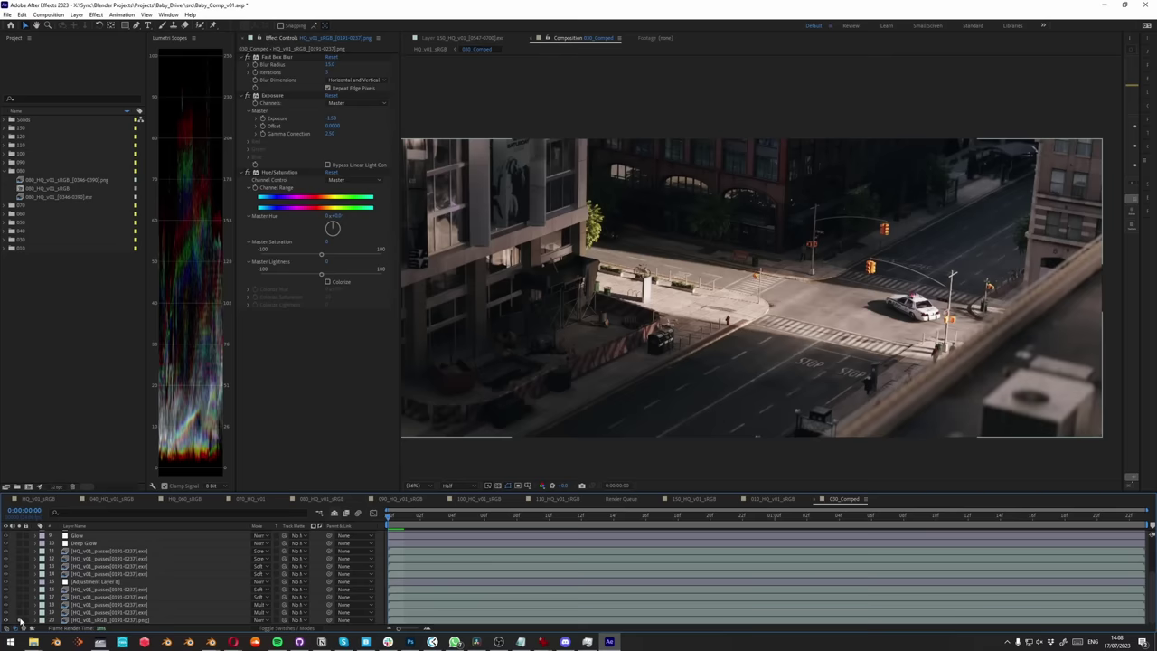
{"action": "scroll", "coordinate": [20, 621], "scroll_direction": "up", "scroll_amount": 3}
{"action": "scroll", "coordinate": [20, 621], "scroll_direction": "down", "scroll_amount": 3}
{"action": "scroll", "coordinate": [20, 621], "scroll_direction": "up", "scroll_amount": 1}
{"action": "left_click", "coordinate": [20, 620]}
{"action": "scroll", "coordinate": [20, 621], "scroll_direction": "down", "scroll_amount": 1}
{"action": "left_click", "coordinate": [19, 620]}
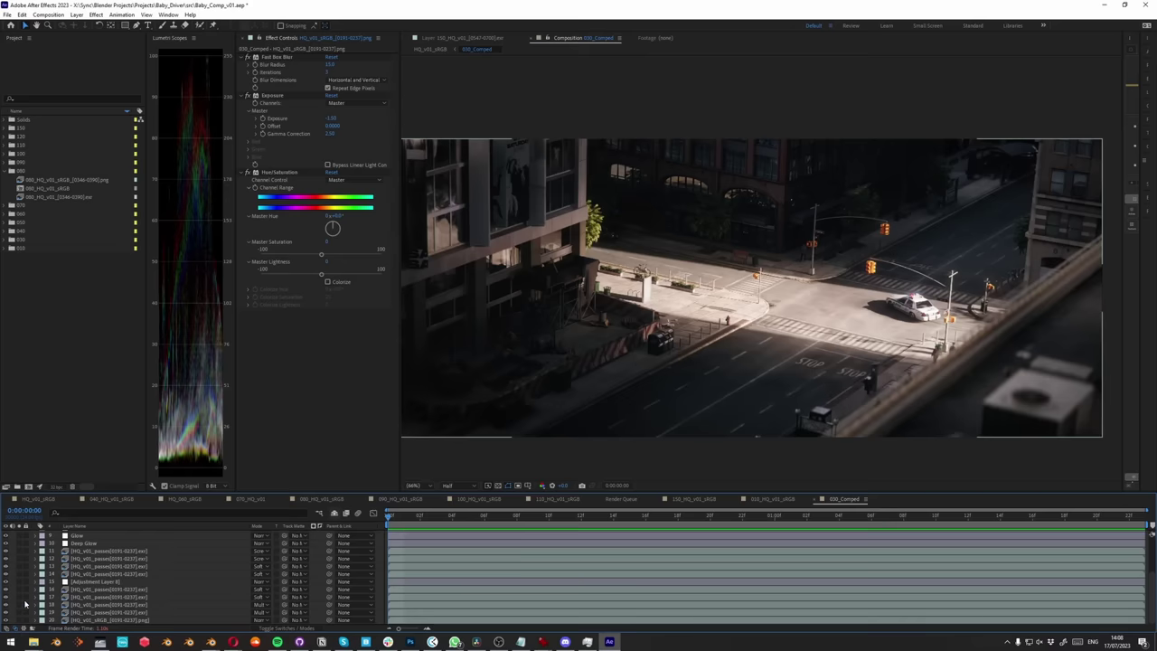
Step: In DaVinci Resolve, play Timeline 1 of the Baby Drifter project from the start and scrub back to the opening car shot
{"action": "left_click", "coordinate": [42, 567]}
{"action": "left_click", "coordinate": [922, 454]}
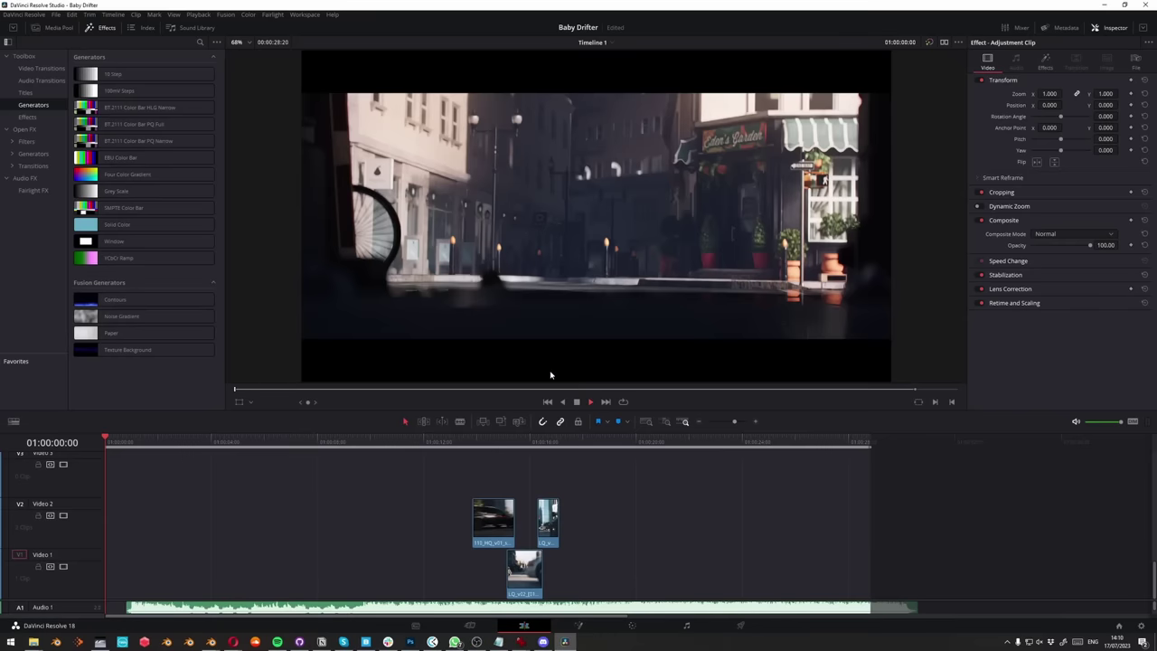
{"action": "key", "text": "space"}
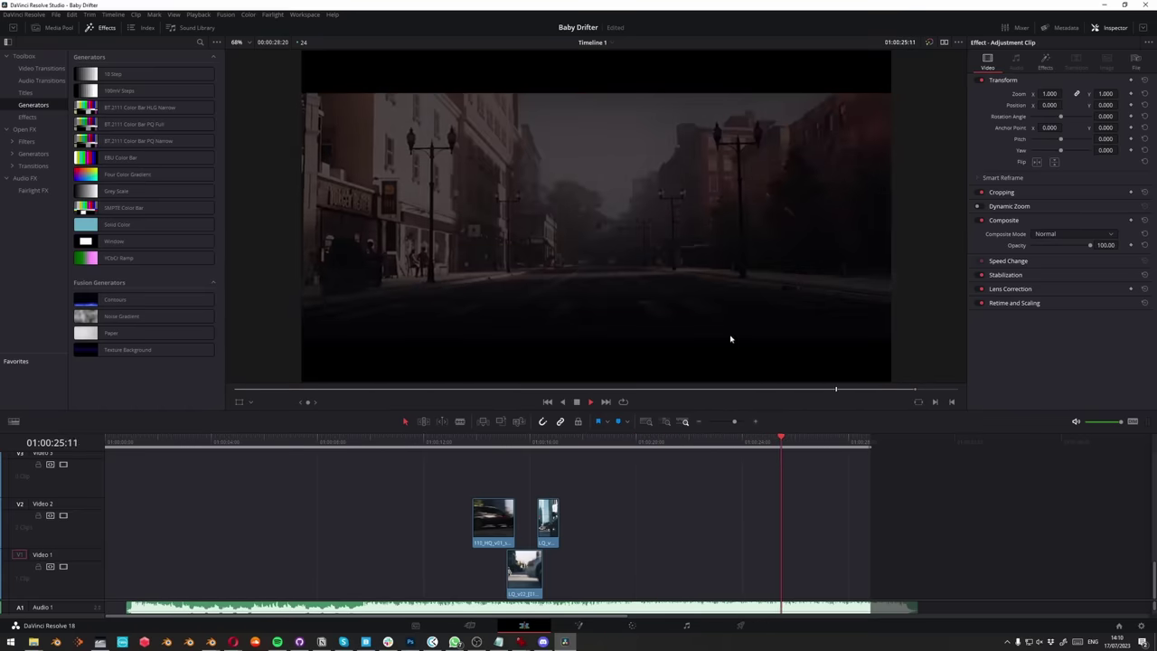
{"action": "left_click_drag", "start_coordinate": [772, 439], "coordinate": [237, 465]}
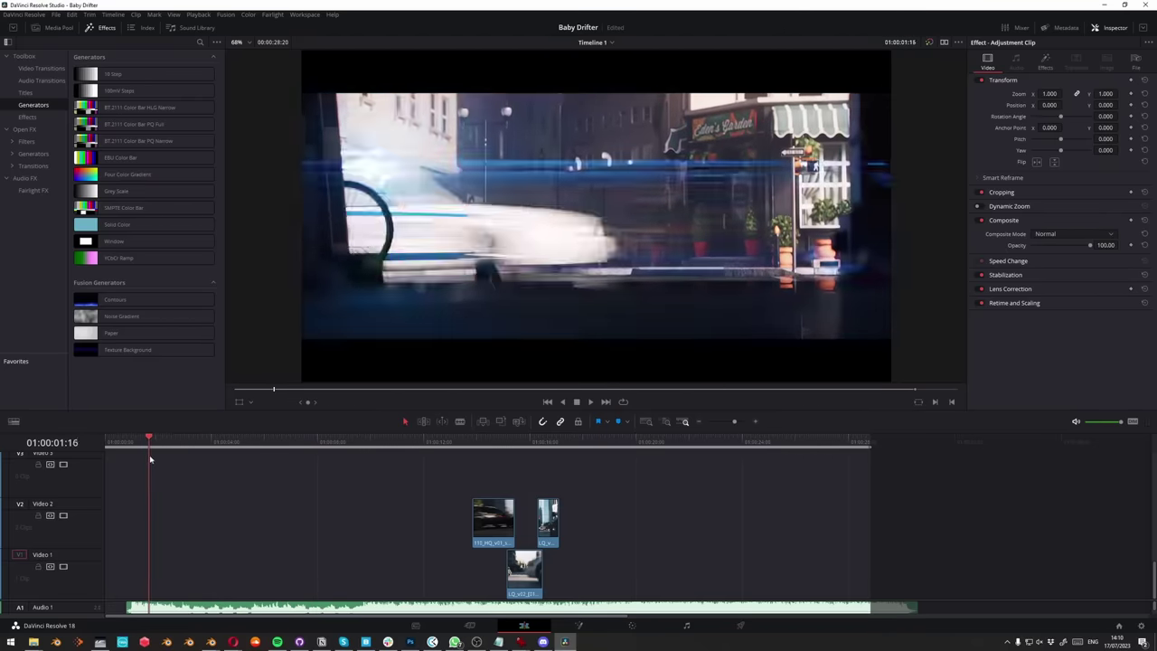